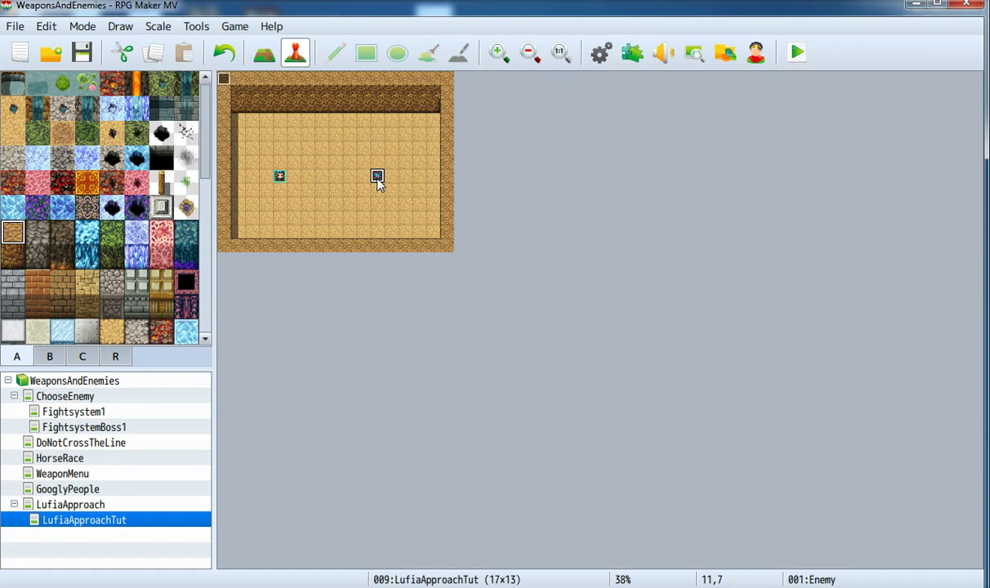
- Move the Enemy event one tile left and select the empty tile to its right
left_click(335, 107)
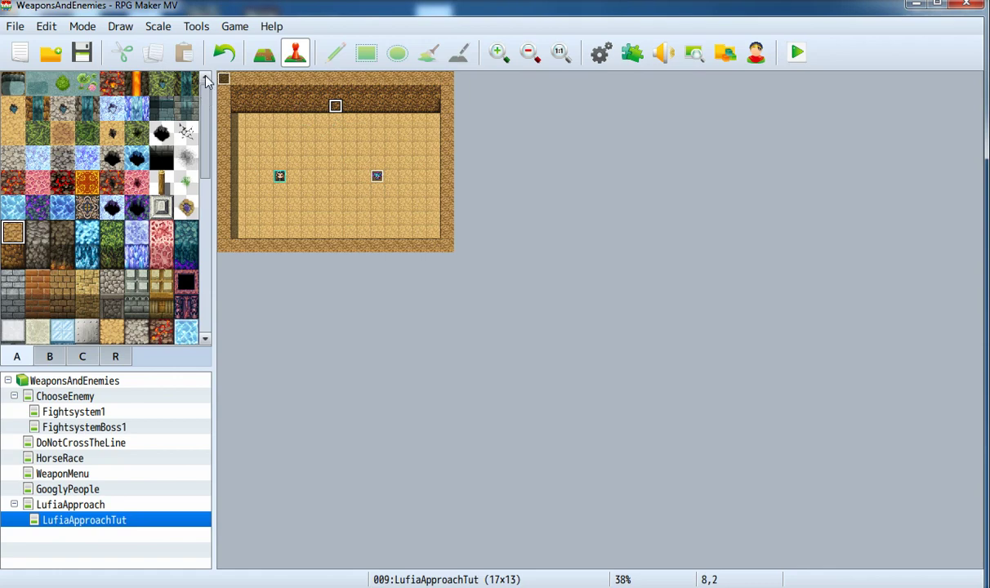
left_click_drag(377, 177, 364, 178)
left_click(381, 180)
- Create a new event on the empty tile using the red !Switch1 button image
double_click(393, 176)
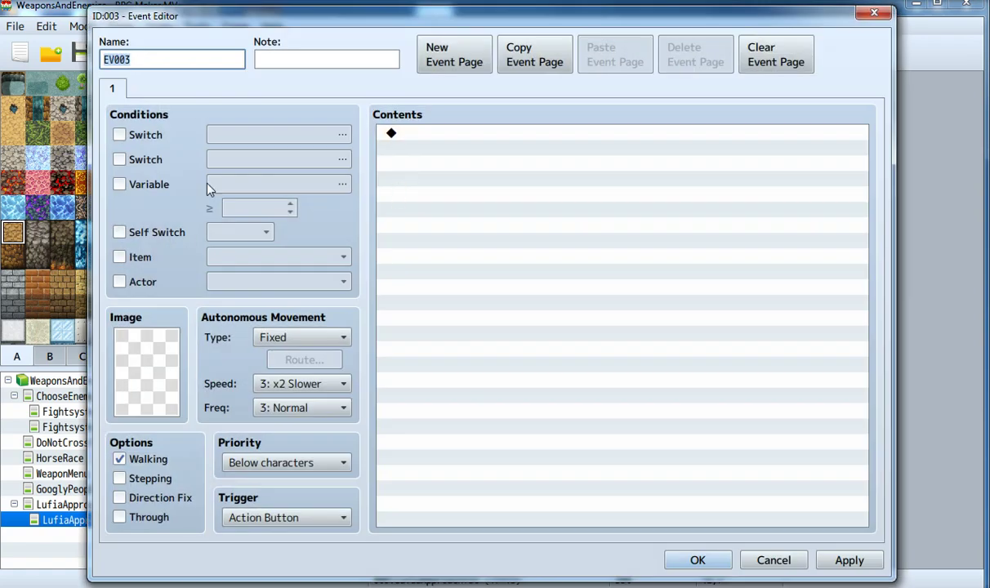
double_click(143, 379)
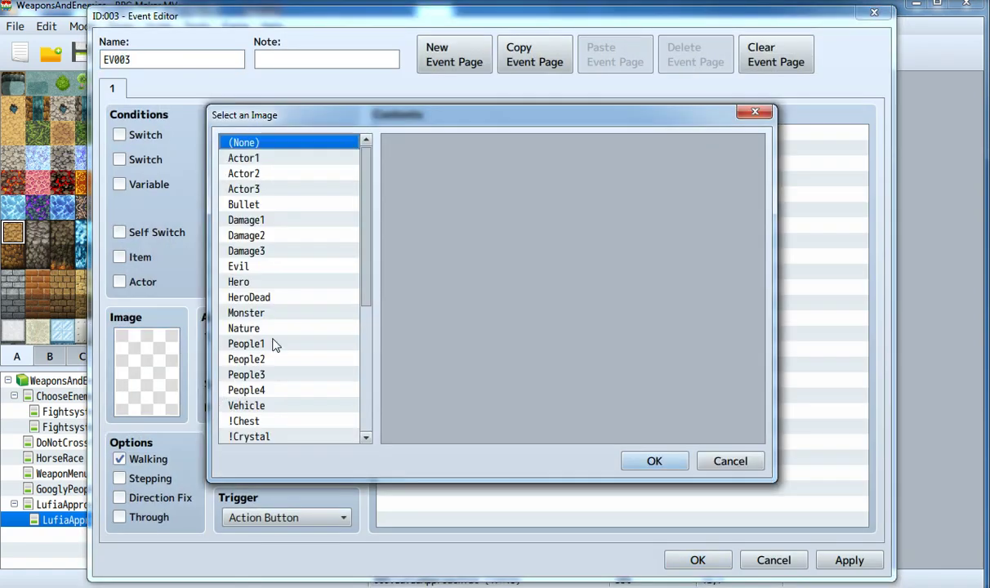
scroll(328, 254, "down", 1)
scroll(327, 253, "down", 3)
scroll(327, 253, "down", 1)
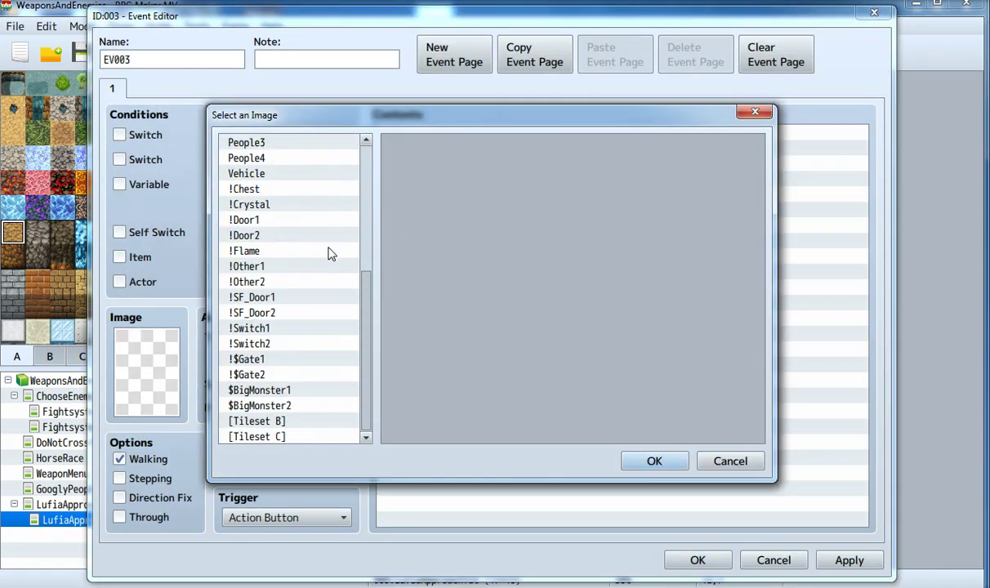
left_click(261, 344)
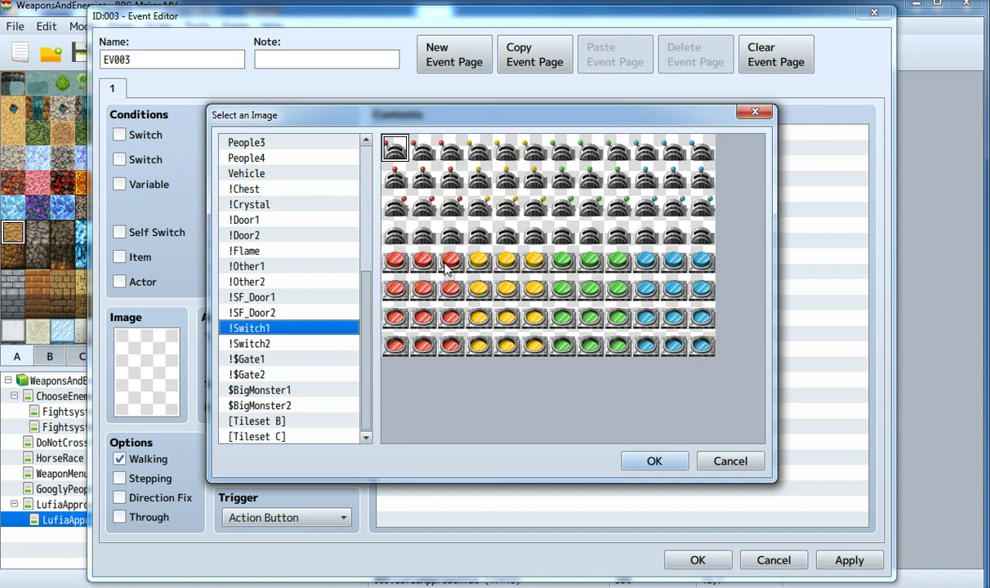
double_click(396, 258)
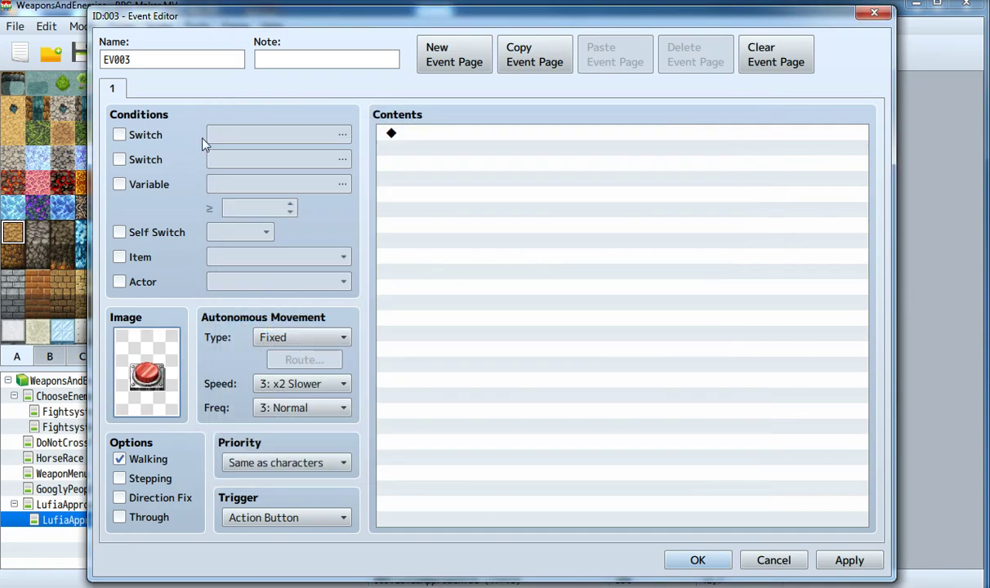
- Make it Through, without Walking animation, Below characters, and name it 'Button'
left_click(148, 518)
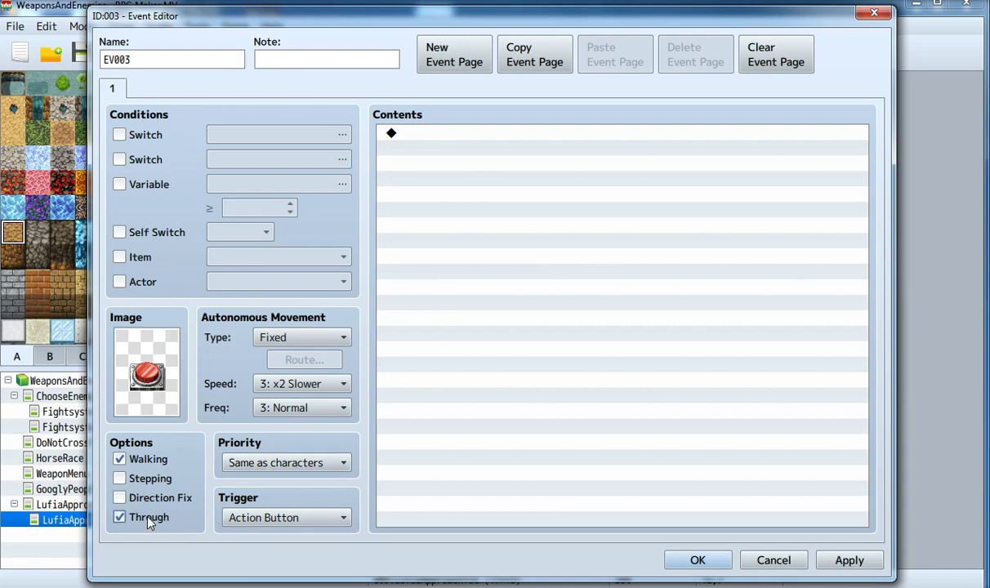
left_click(133, 461)
left_click(279, 463)
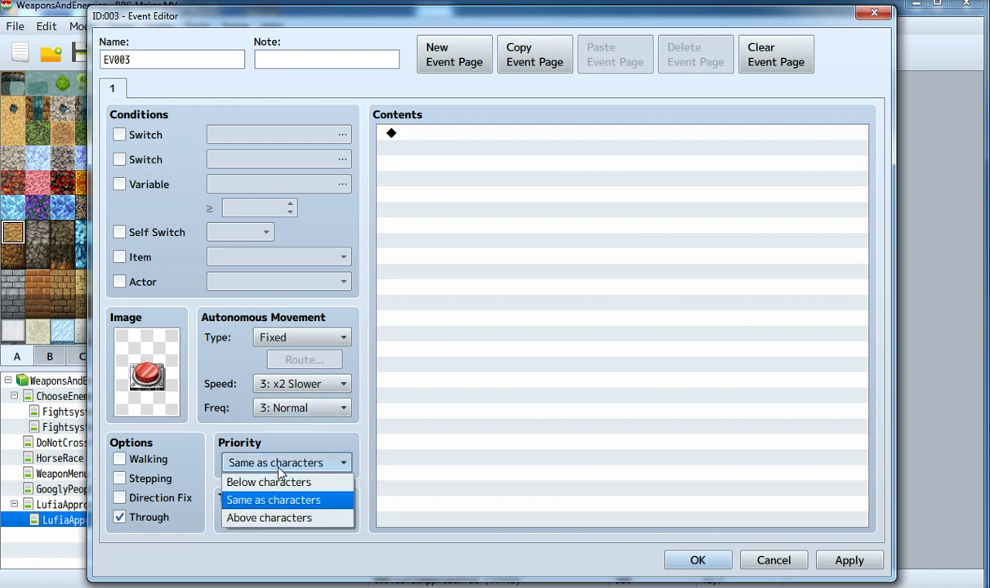
left_click(280, 484)
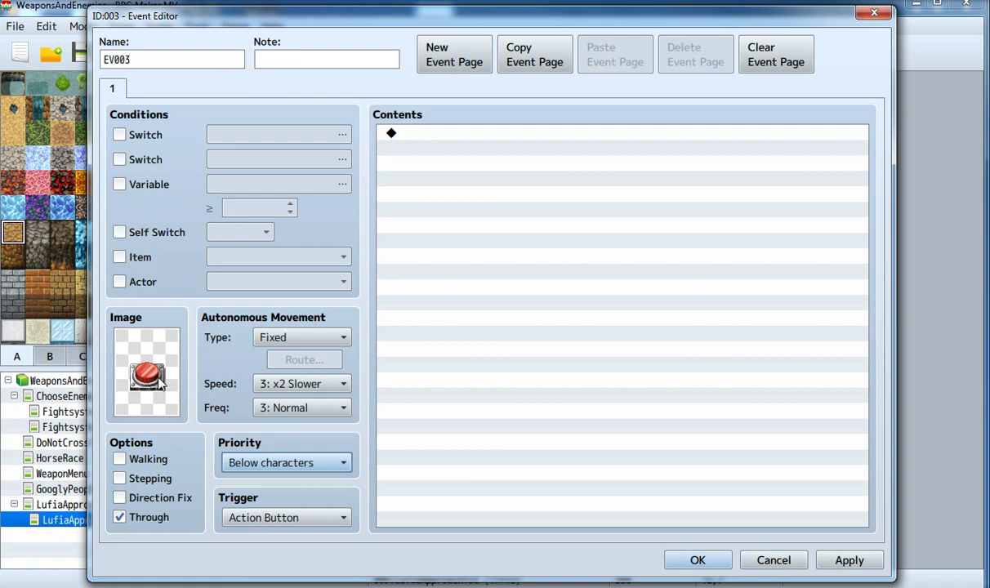
double_click(158, 59)
type("B")
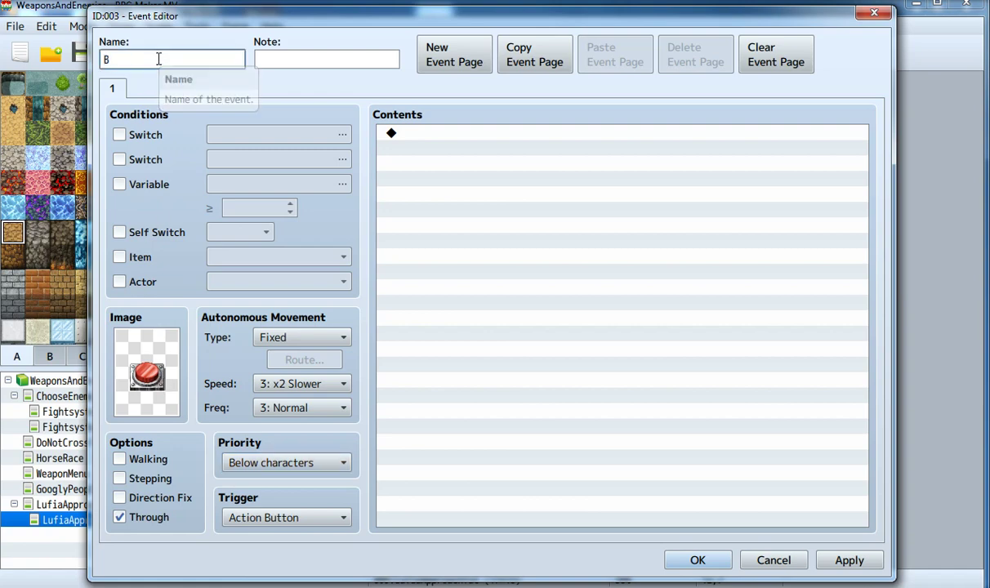
type("utton")
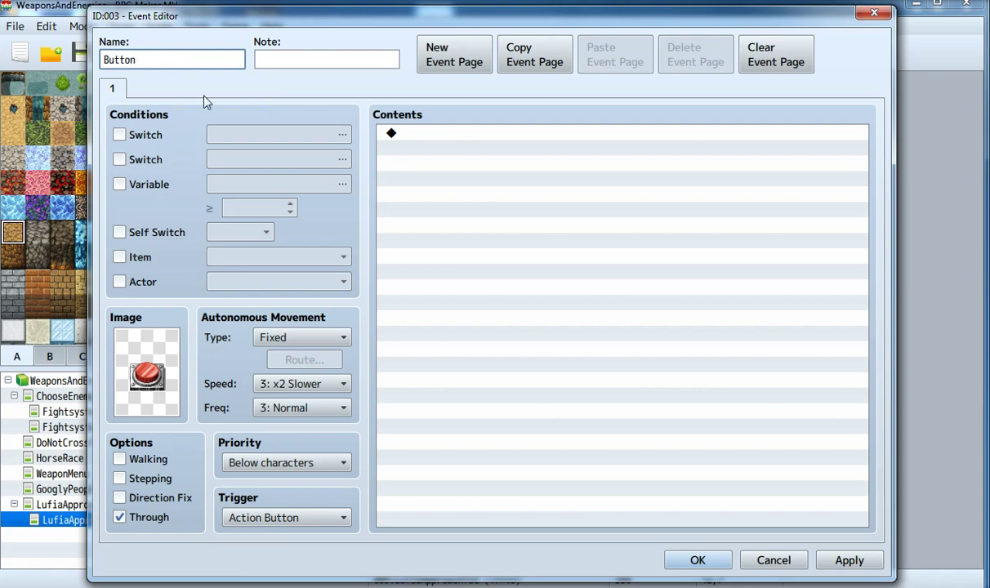
left_click(683, 562)
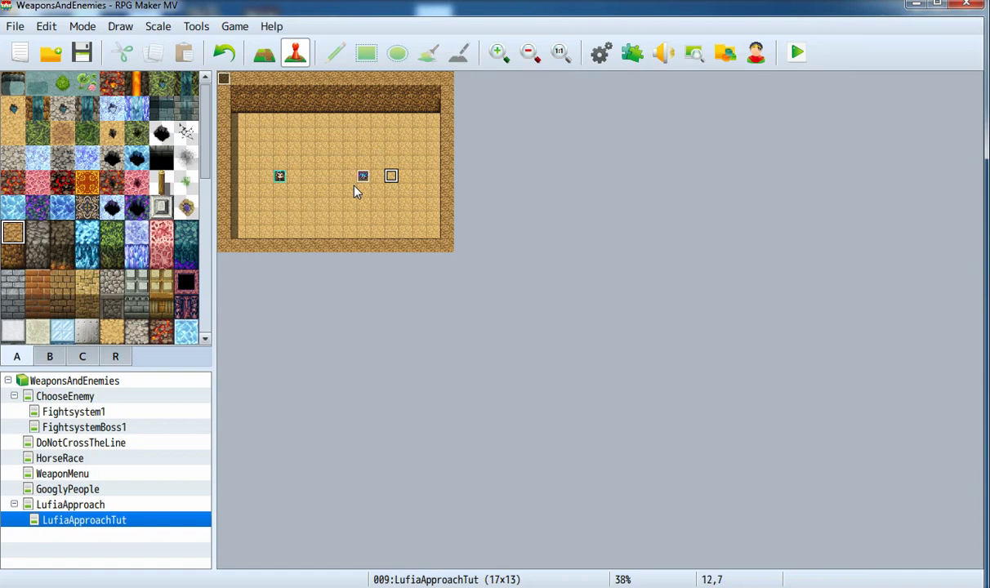
double_click(224, 79)
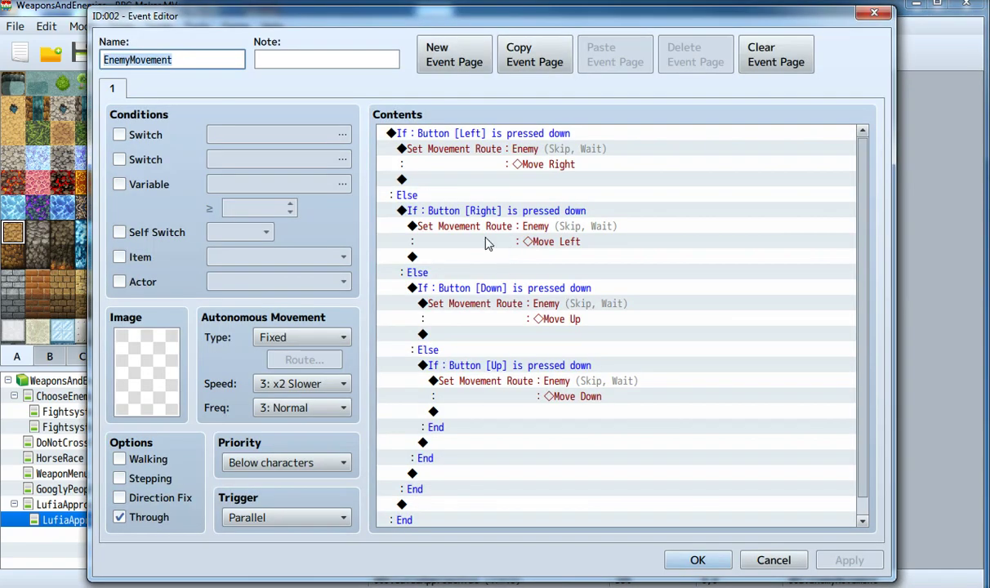
left_click(700, 562)
left_click(698, 561)
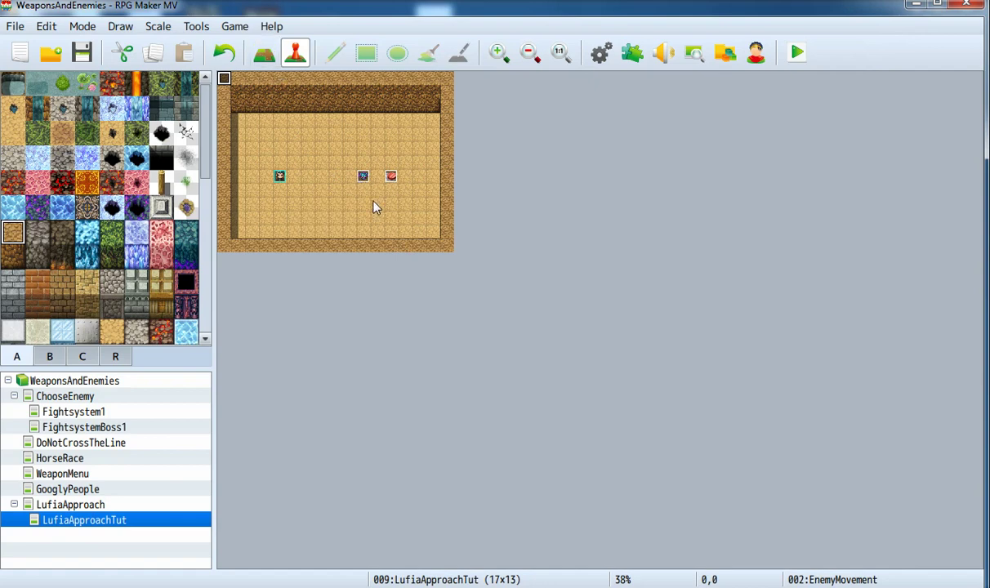
left_click(390, 178)
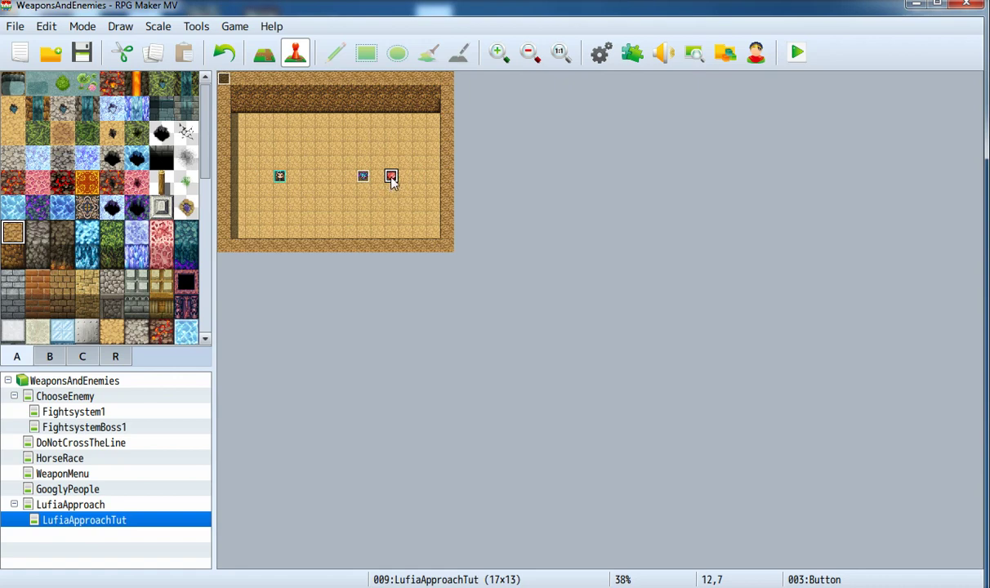
left_click(364, 179)
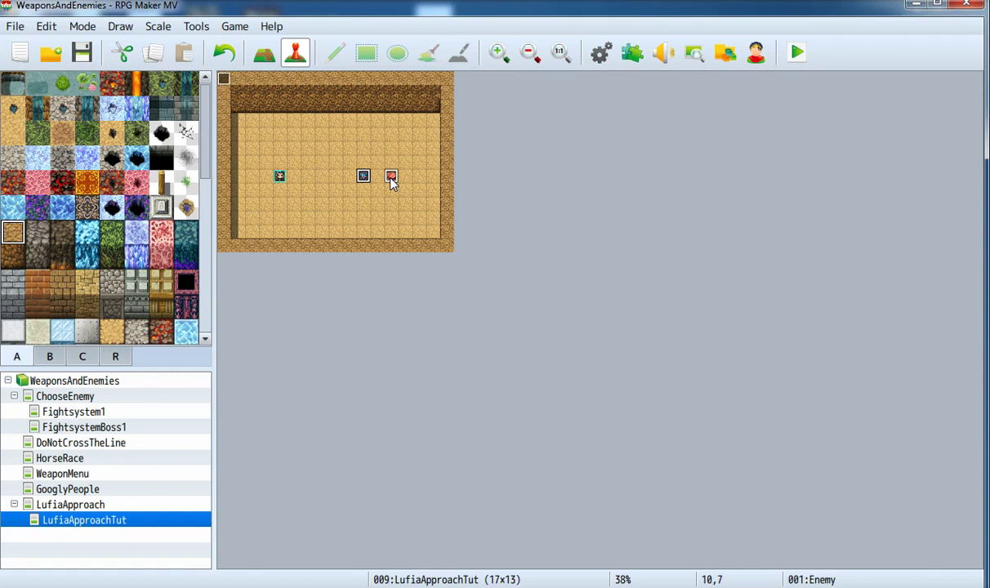
left_click(391, 178)
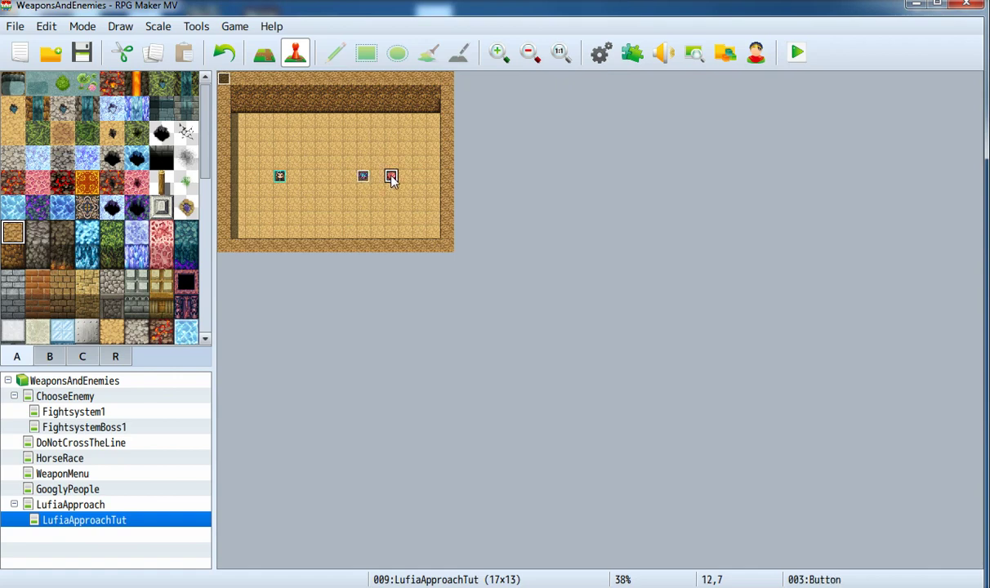
left_click(337, 111)
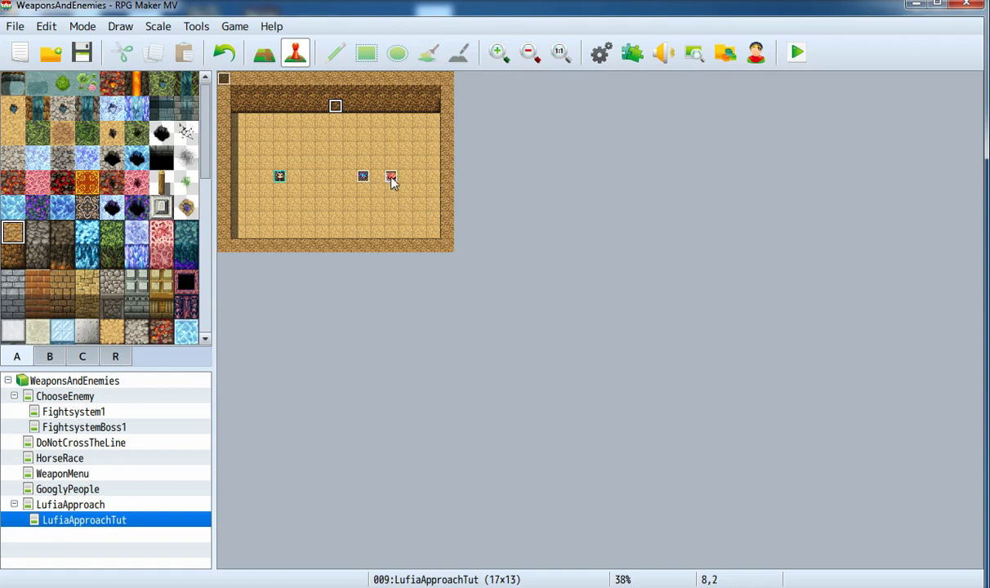
left_click(391, 180)
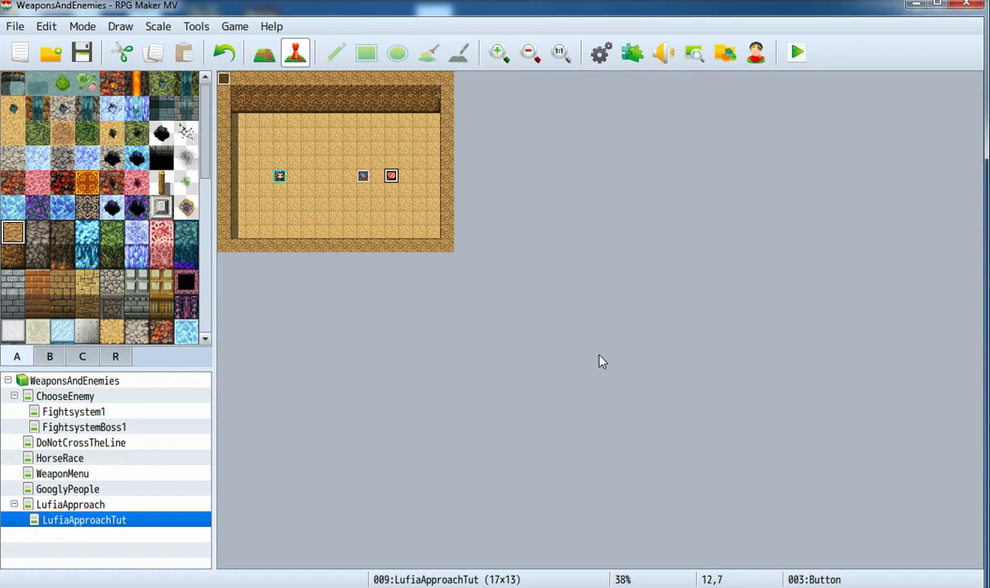
left_click(334, 107)
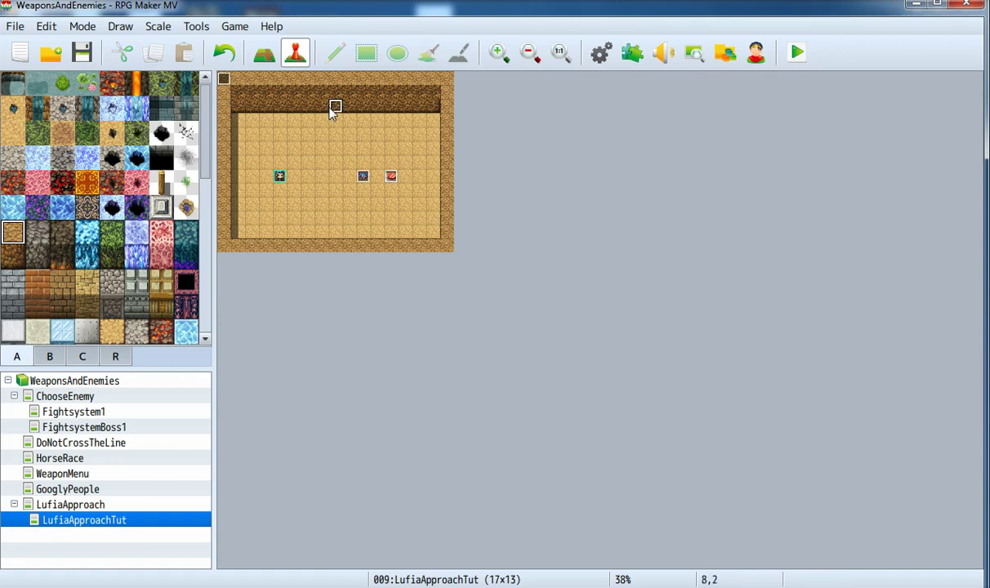
left_click(392, 179)
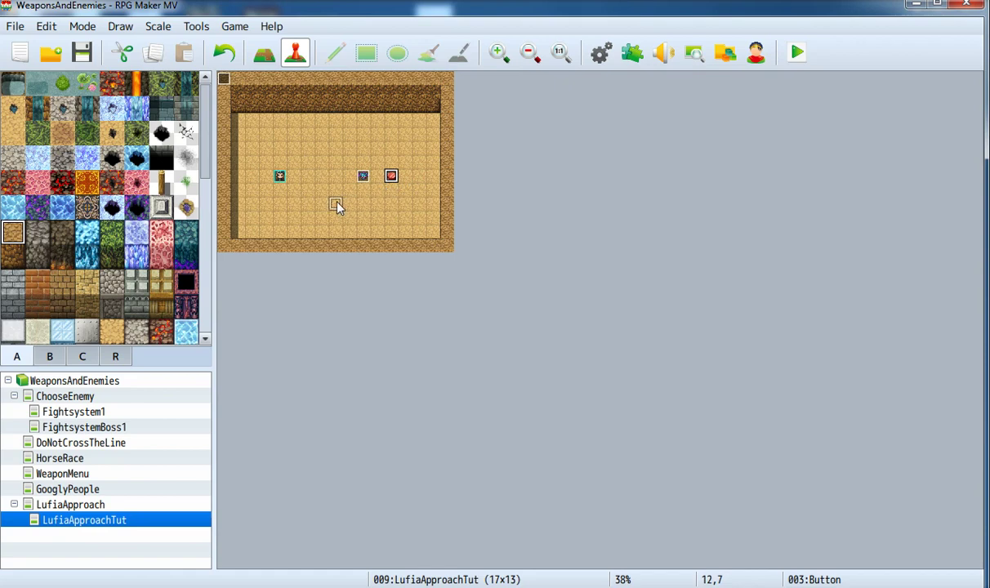
left_click_drag(338, 207, 335, 206)
key("ctrl+z")
mouse_move(392, 178)
left_mouse_down()
mouse_move(393, 206)
mouse_move(349, 205)
left_mouse_up()
mouse_move(318, 161)
left_mouse_down()
mouse_move(324, 152)
mouse_move(392, 176)
left_mouse_up()
- In the EnemyMovement event, start a new Control Variables command
double_click(223, 79)
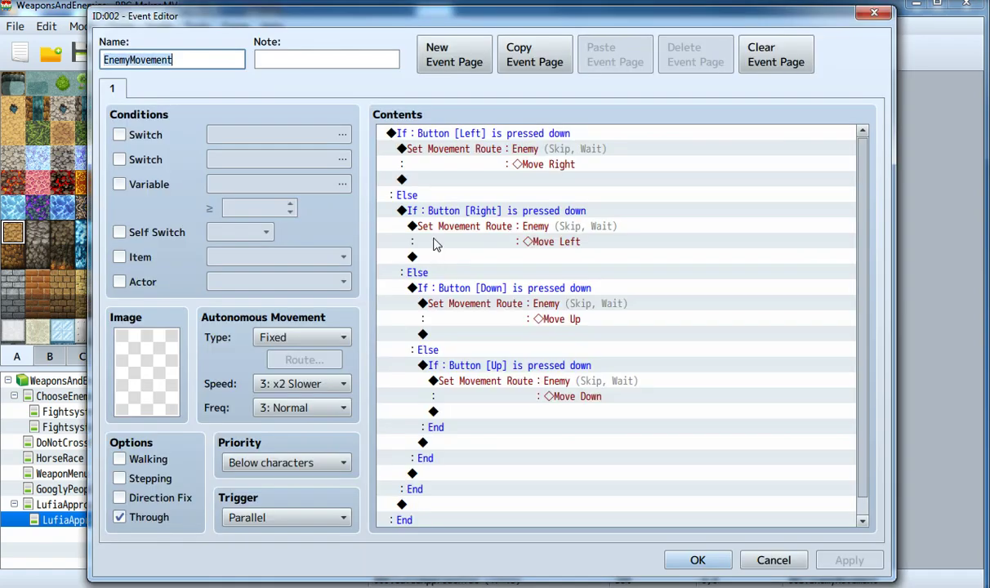
left_click(490, 130)
key("Insert")
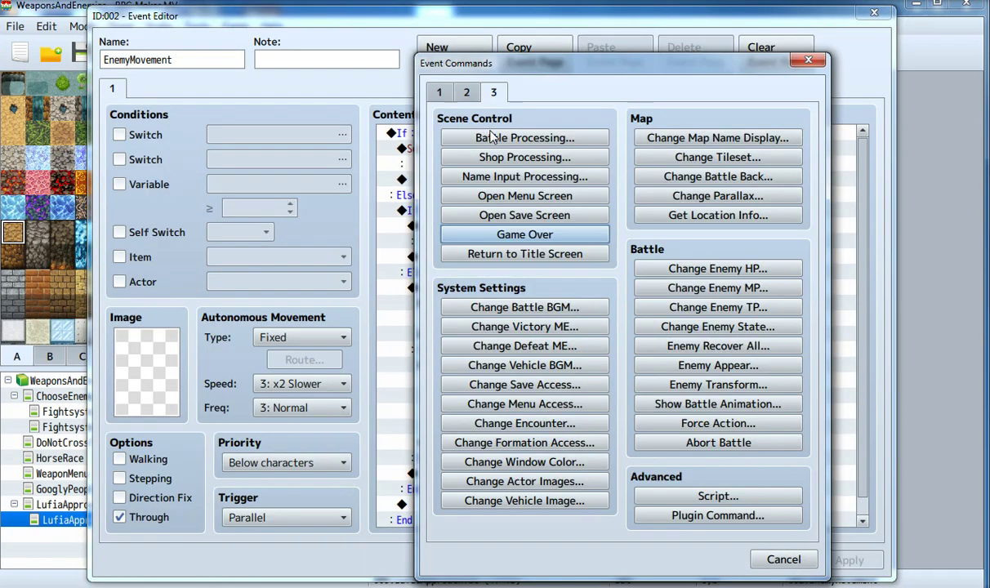
left_click(437, 93)
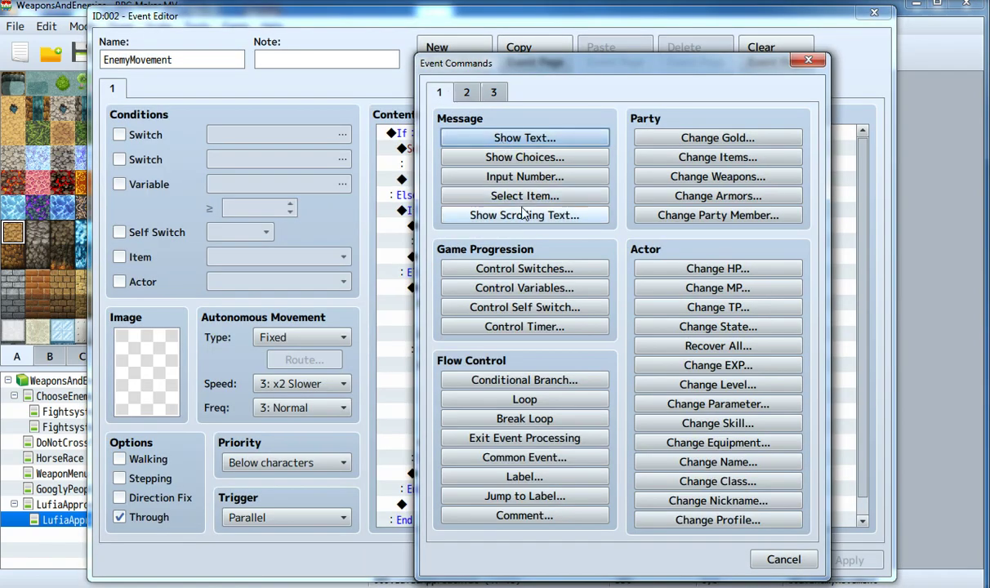
left_click(553, 269)
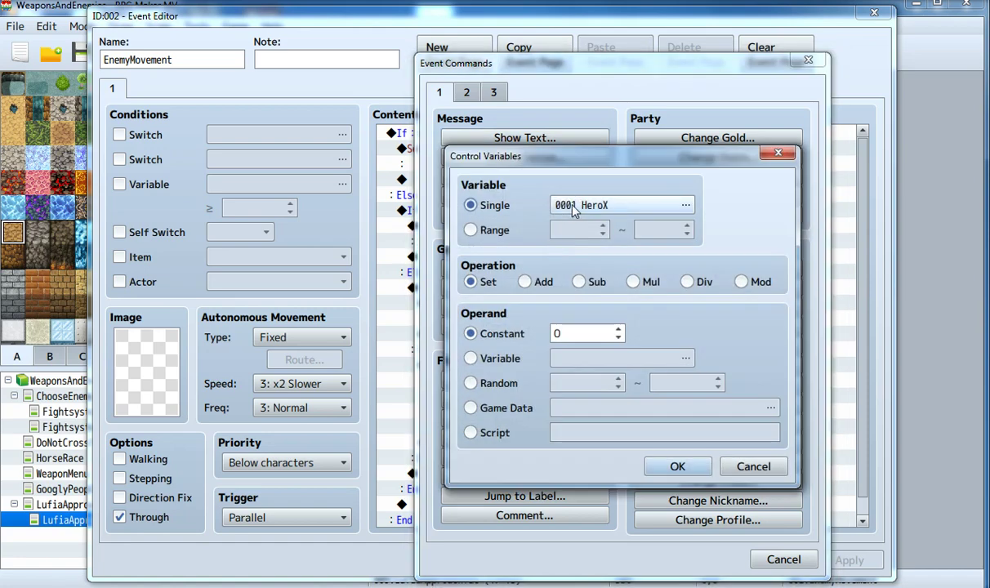
- Choose variable 0121 EnemyX from the 0121–0131 range as the target
left_click(574, 207)
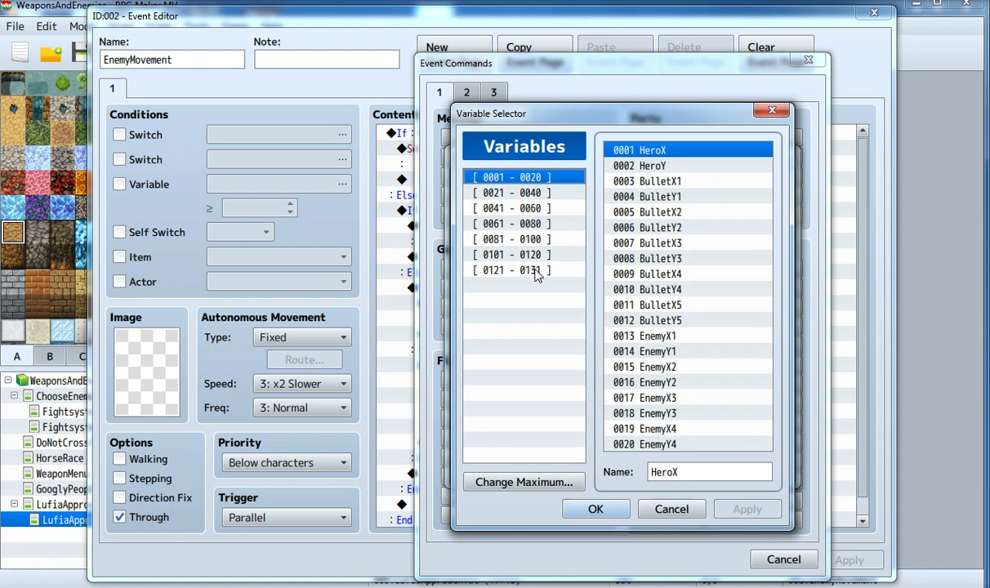
left_click(534, 270)
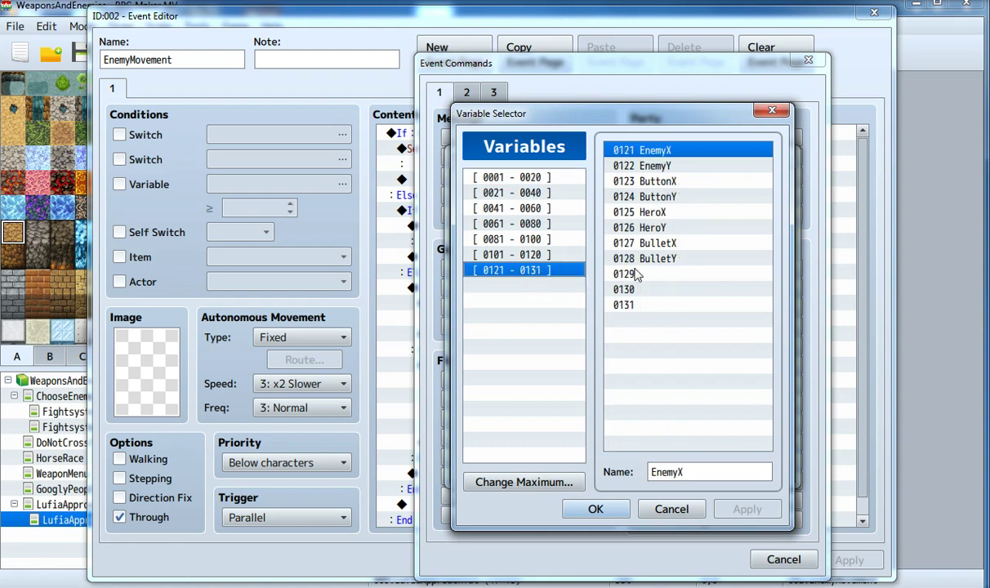
left_click(661, 304)
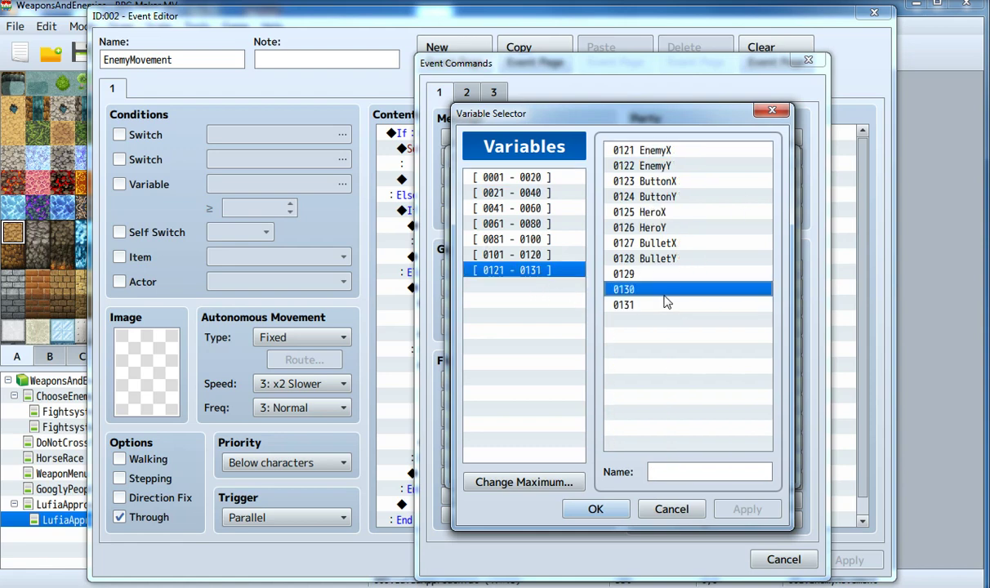
left_click(662, 276)
left_click(664, 306)
left_click(656, 276)
left_click(656, 306)
left_click(656, 275)
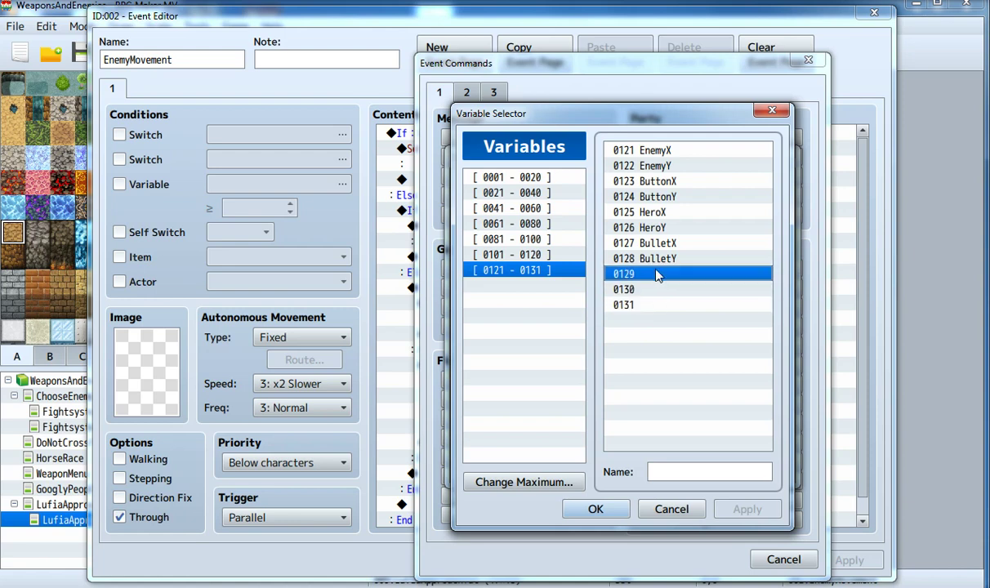
left_click(656, 304)
left_click(656, 260)
left_click(658, 212)
left_click(660, 290)
left_click(657, 150)
left_click(657, 242)
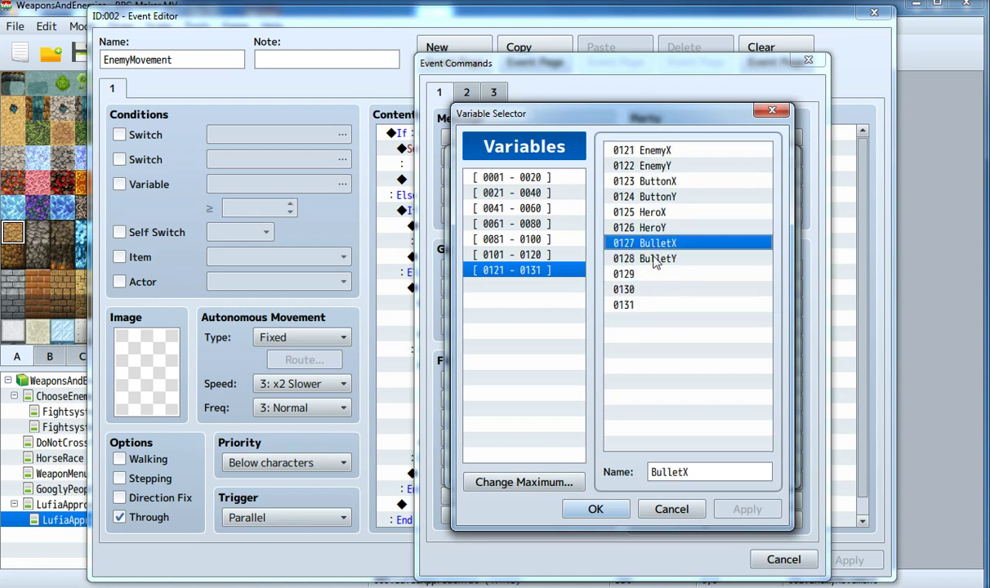
left_click(657, 305)
left_click(656, 166)
left_click(656, 165)
left_click(656, 289)
left_click(656, 243)
left_click(656, 165)
left_click(656, 152)
left_click(656, 228)
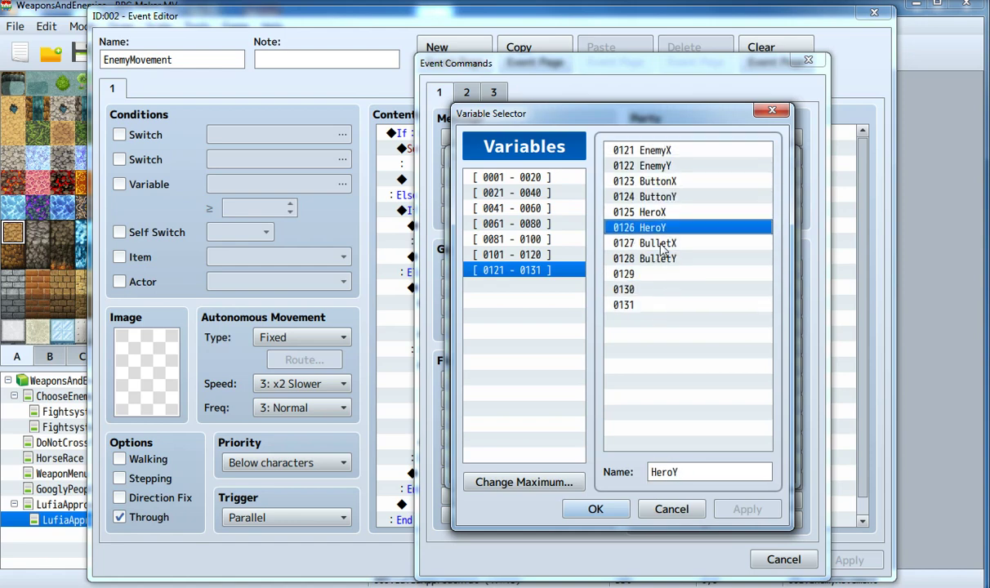
left_click(656, 305)
left_click(656, 258)
left_click(658, 213)
left_click(666, 152)
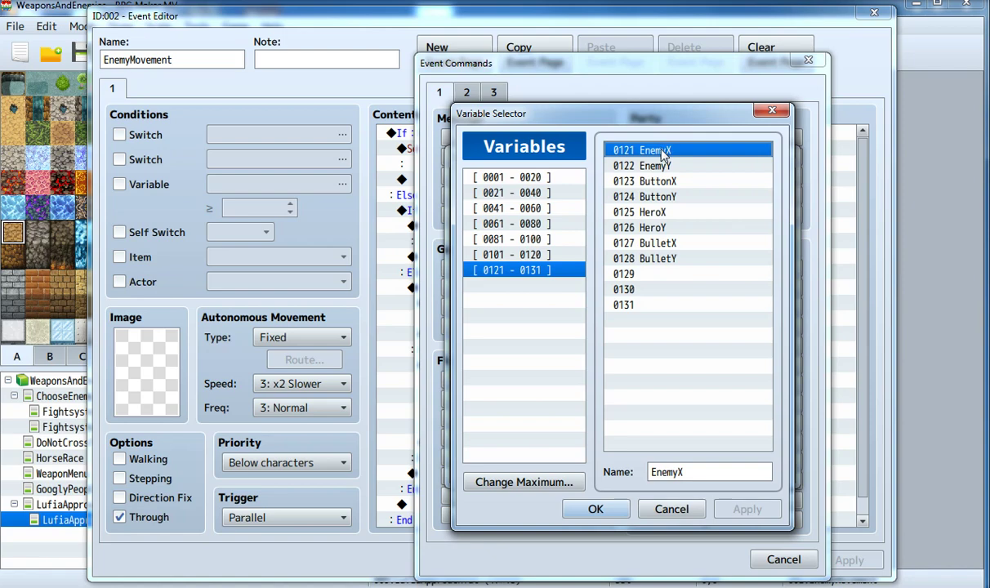
double_click(664, 152)
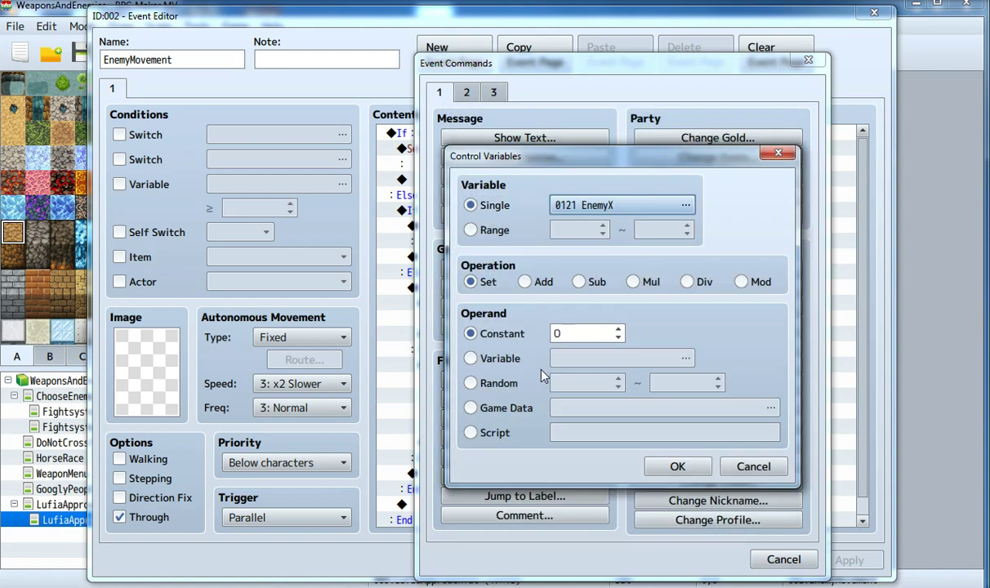
- Set EnemyX from Game Data: Character Enemy's Map X, and add the command
left_click(500, 409)
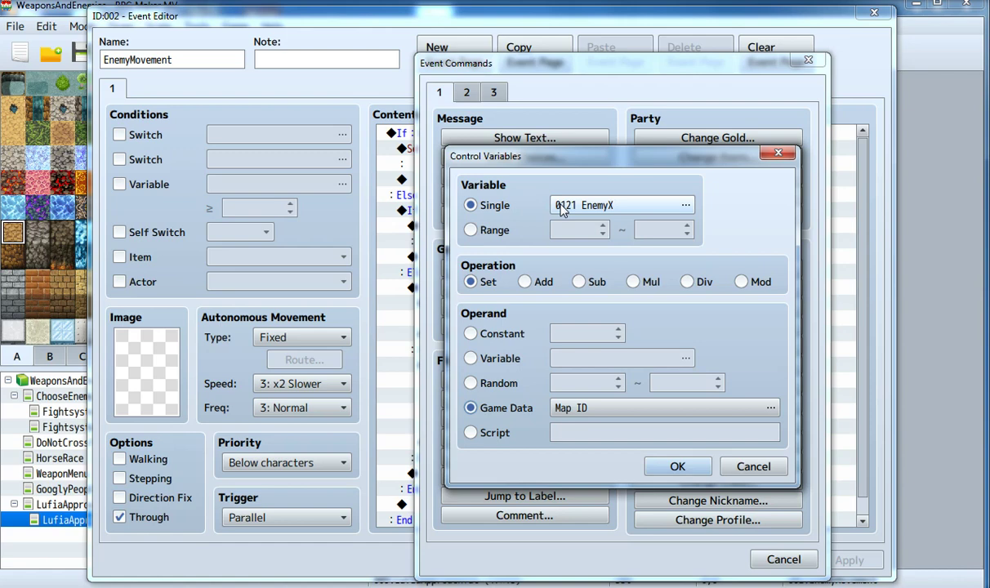
left_click(601, 399)
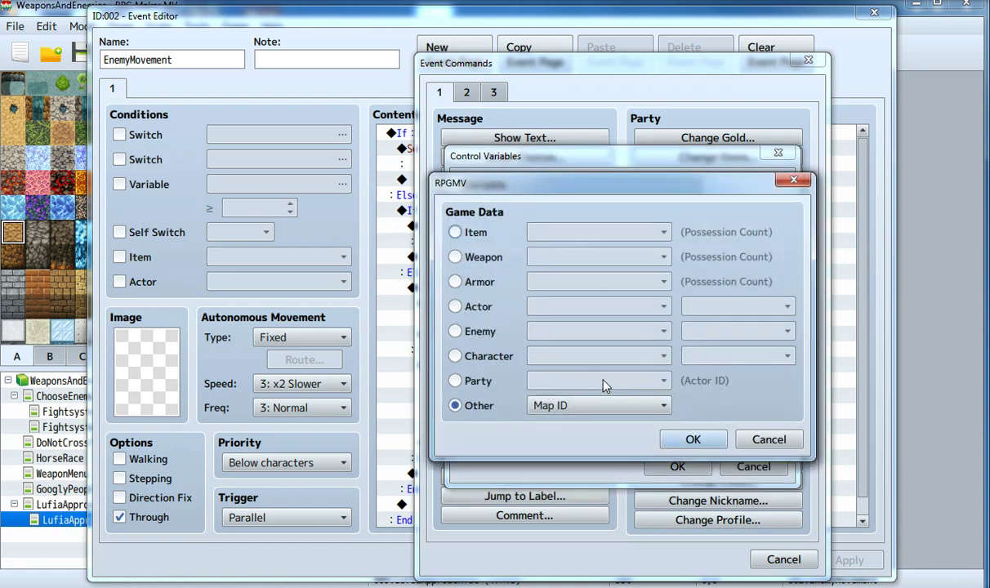
left_click(489, 359)
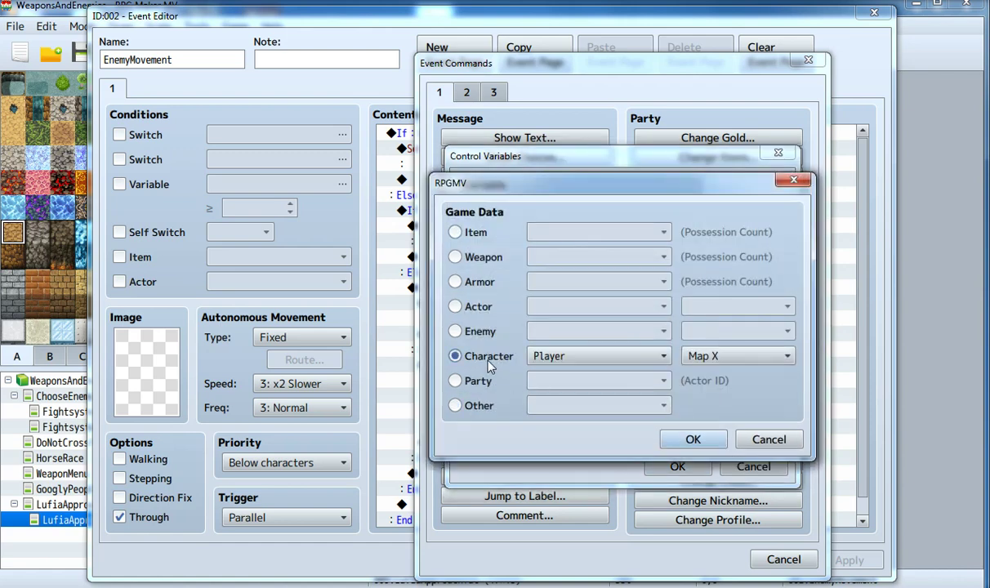
left_click(585, 359)
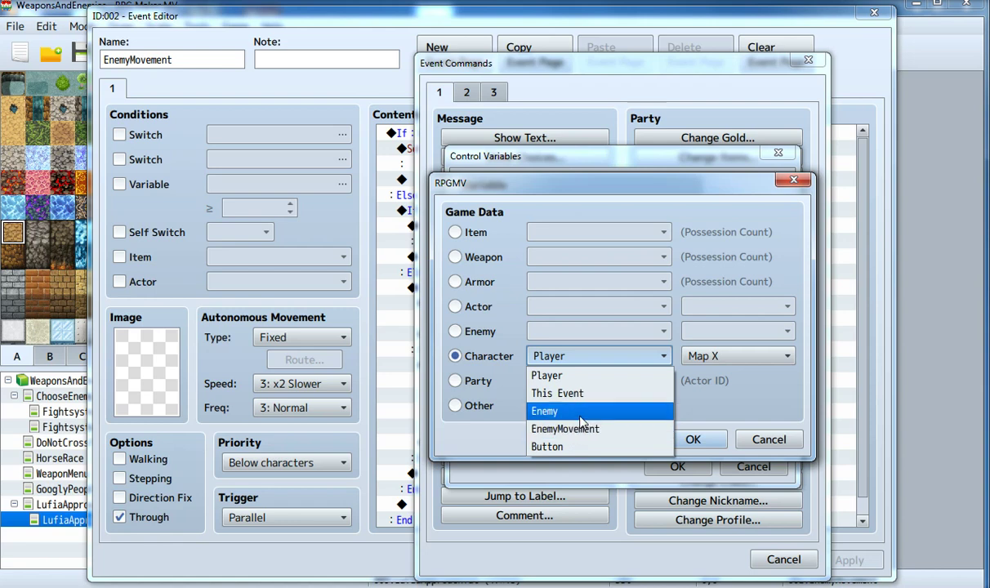
left_click(581, 414)
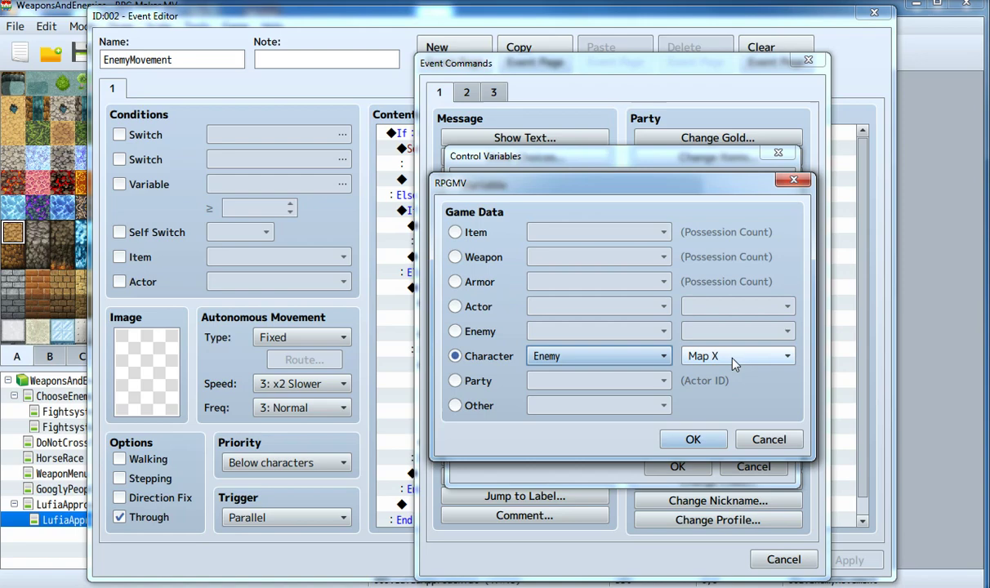
left_click(693, 439)
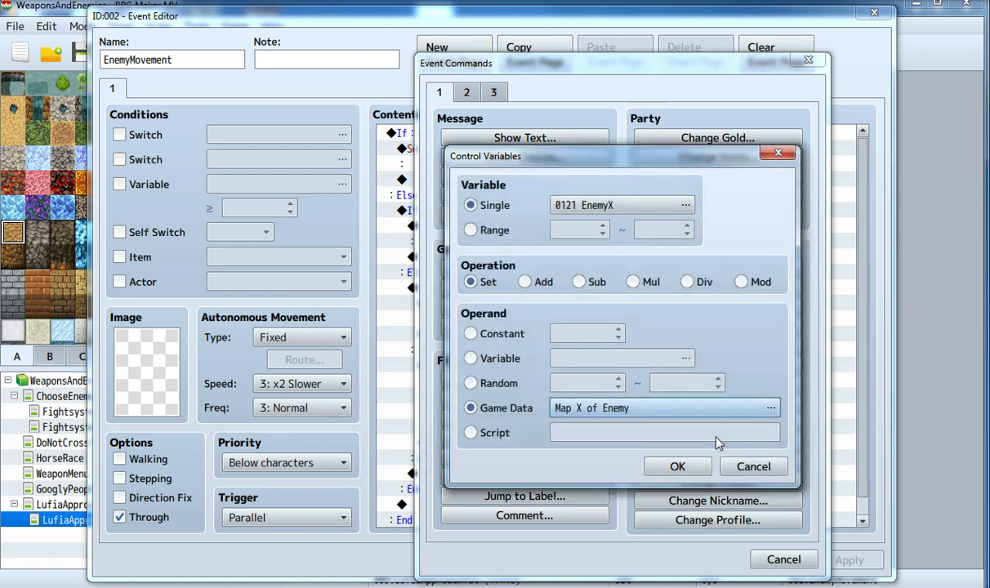
left_click(677, 466)
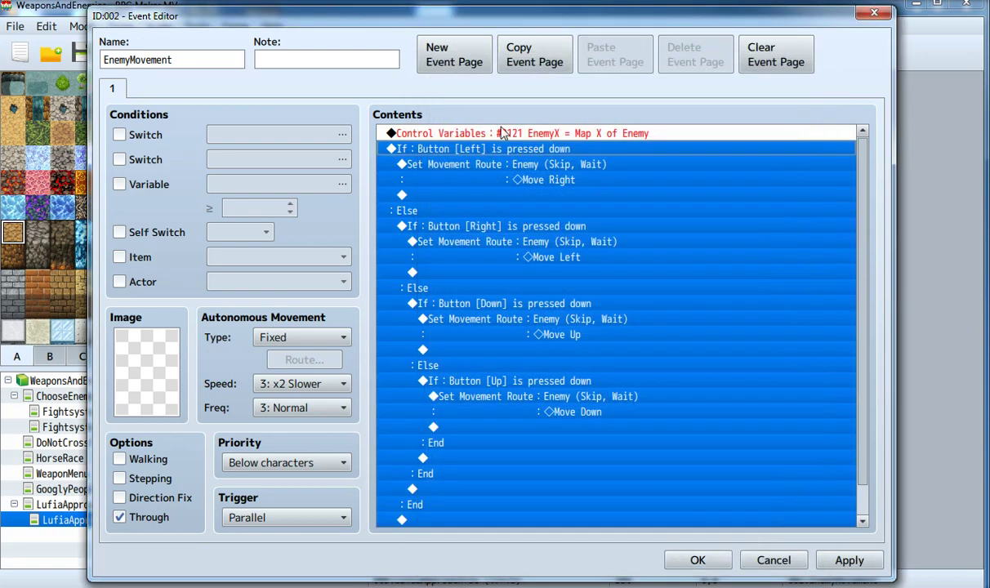
- Duplicate the new EnemyX line with copy and paste
left_click(480, 133)
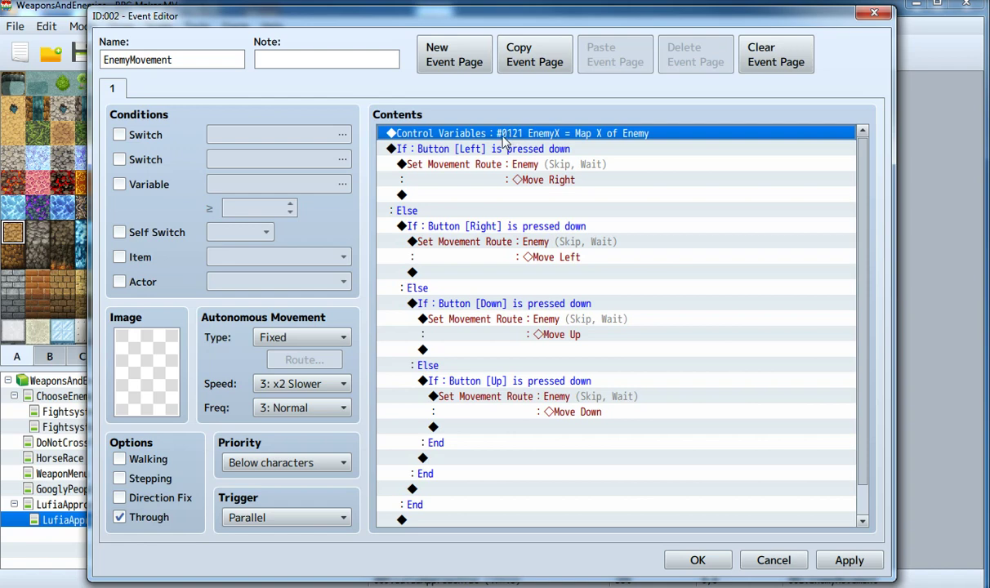
key("ctrl+c")
key("ctrl+v")
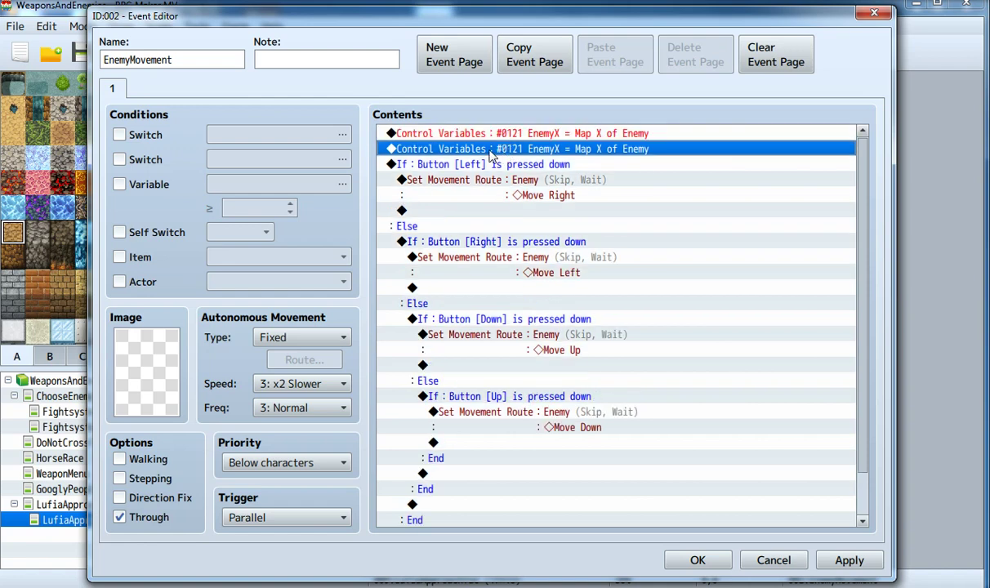
- Change the duplicated line's target variable to 0122 EnemyY
right_click(493, 154)
left_click(513, 179)
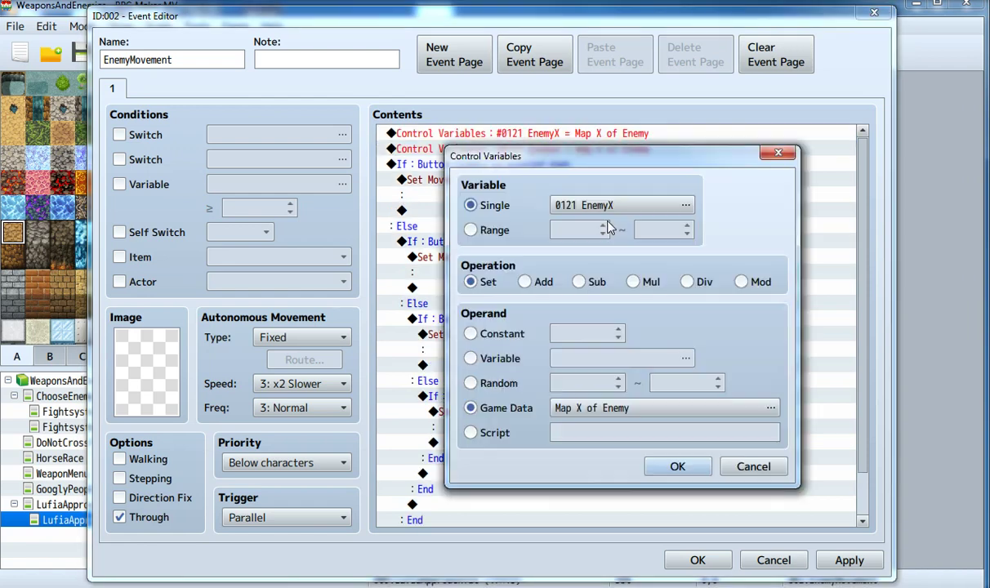
left_click(588, 205)
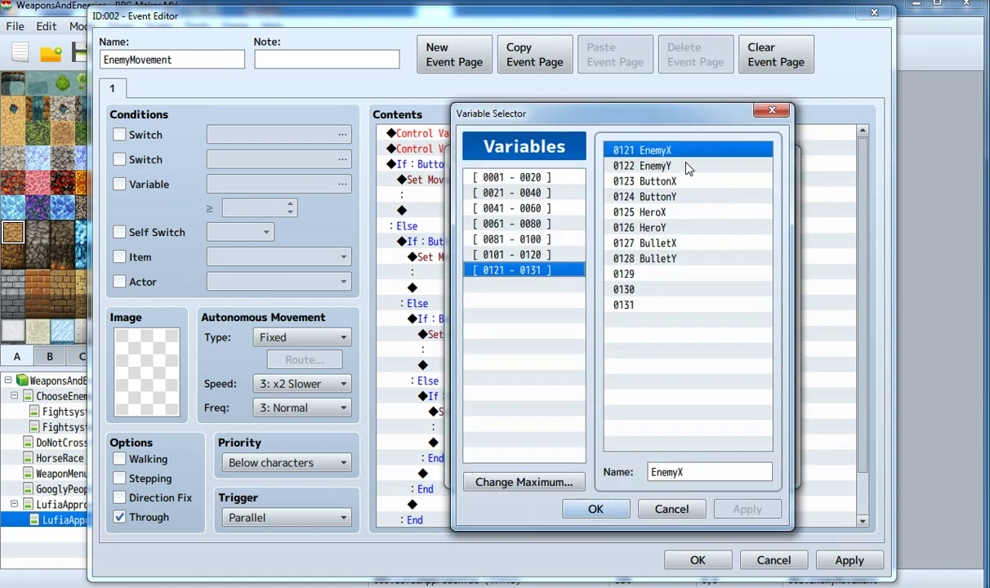
double_click(678, 166)
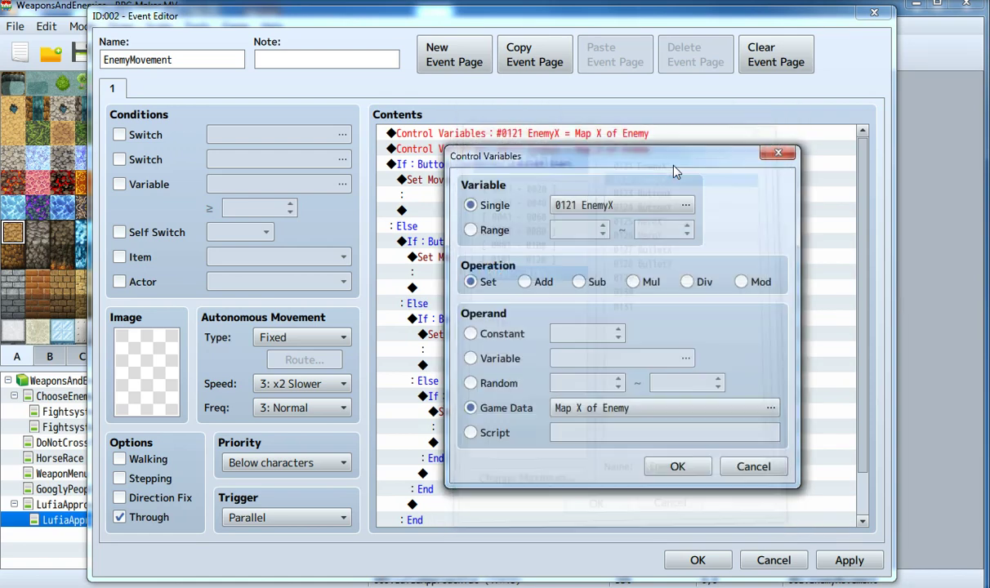
left_click(604, 206)
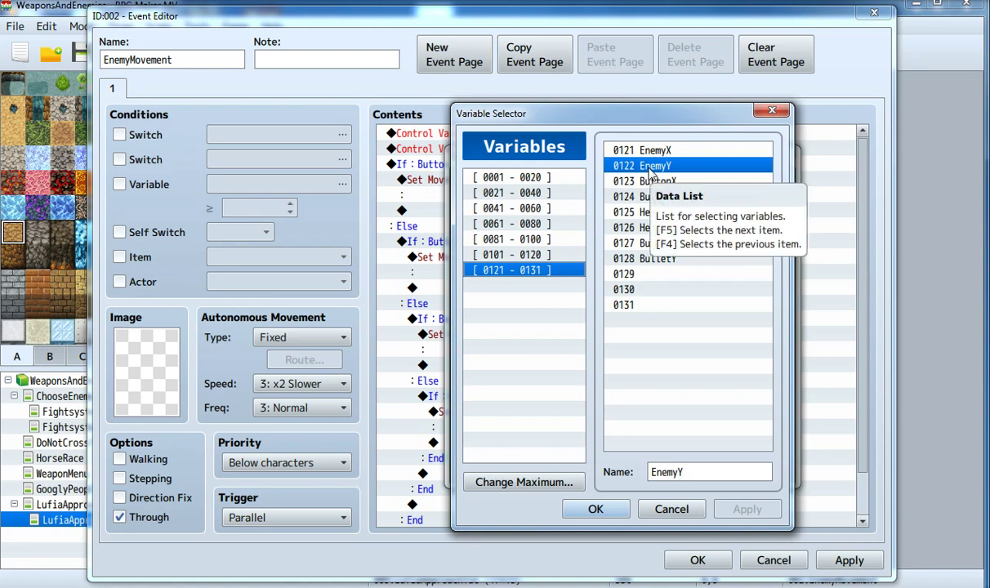
double_click(650, 168)
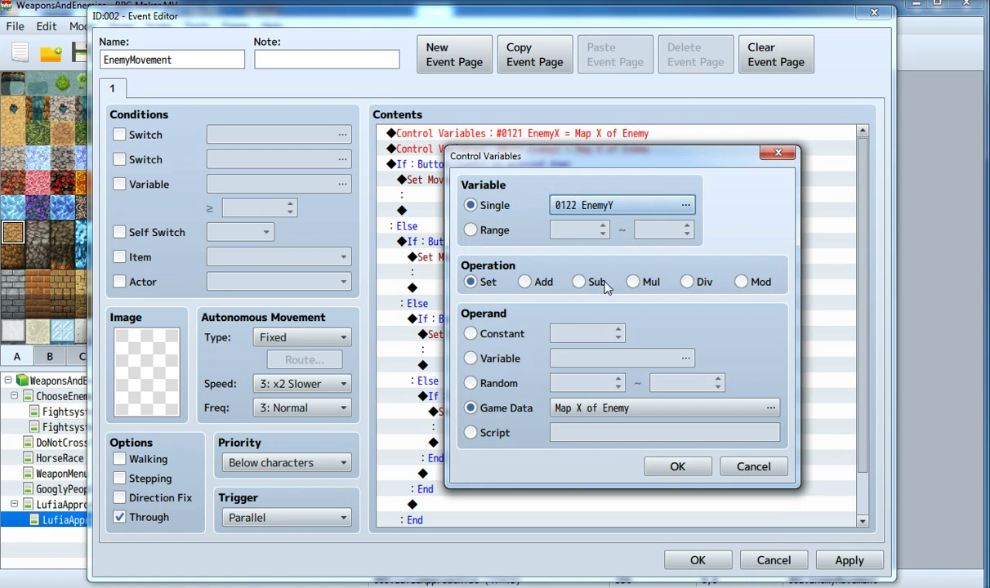
- Set its value to the Enemy character's Map Y and confirm the command
left_click(576, 407)
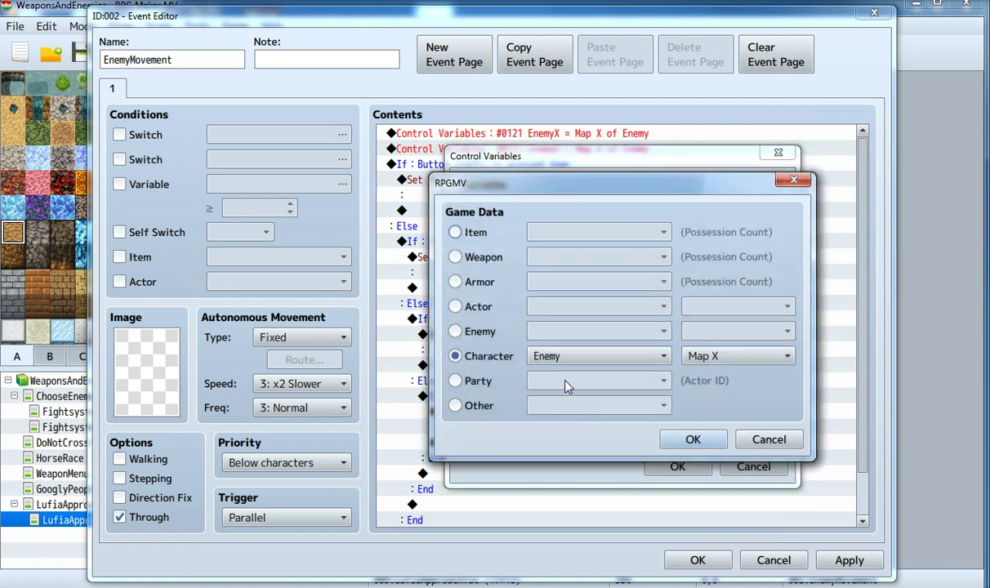
left_click(552, 362)
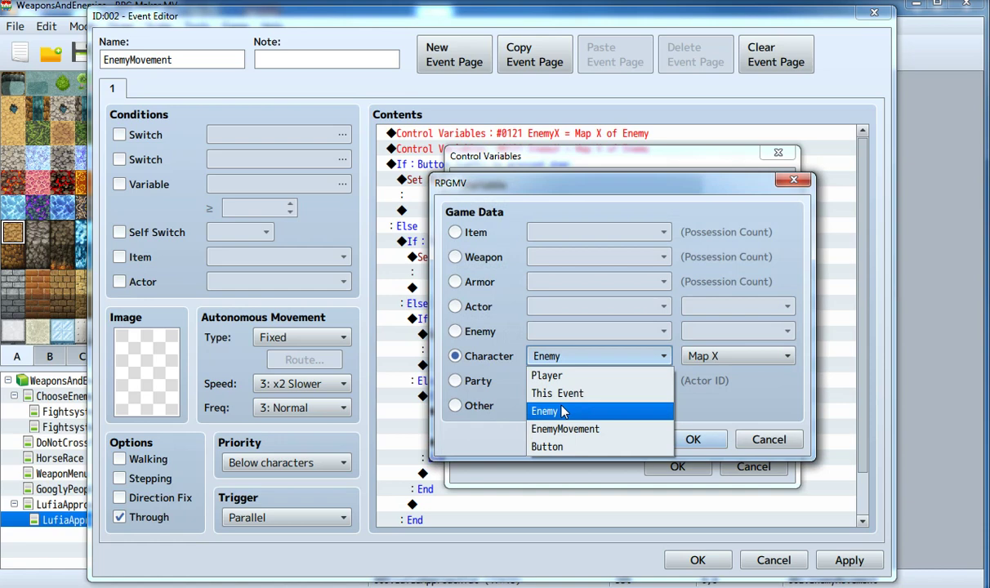
left_click(562, 412)
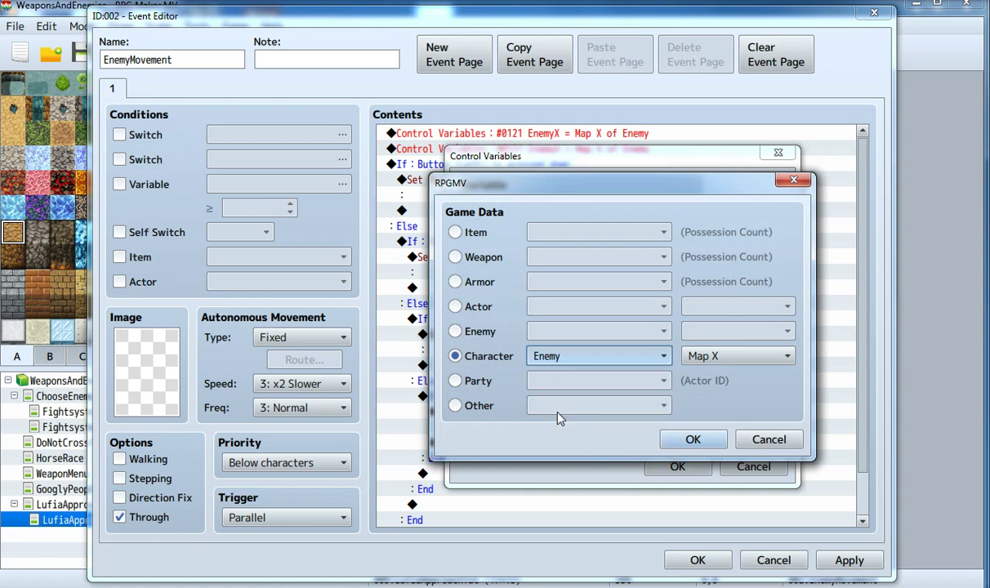
left_click(740, 363)
left_click(726, 397)
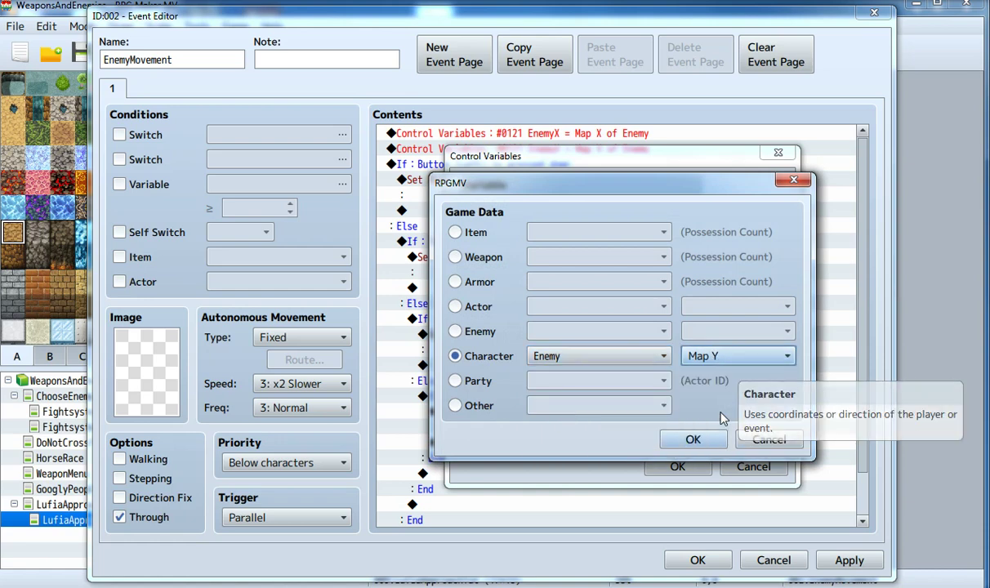
left_click(692, 440)
left_click(662, 464)
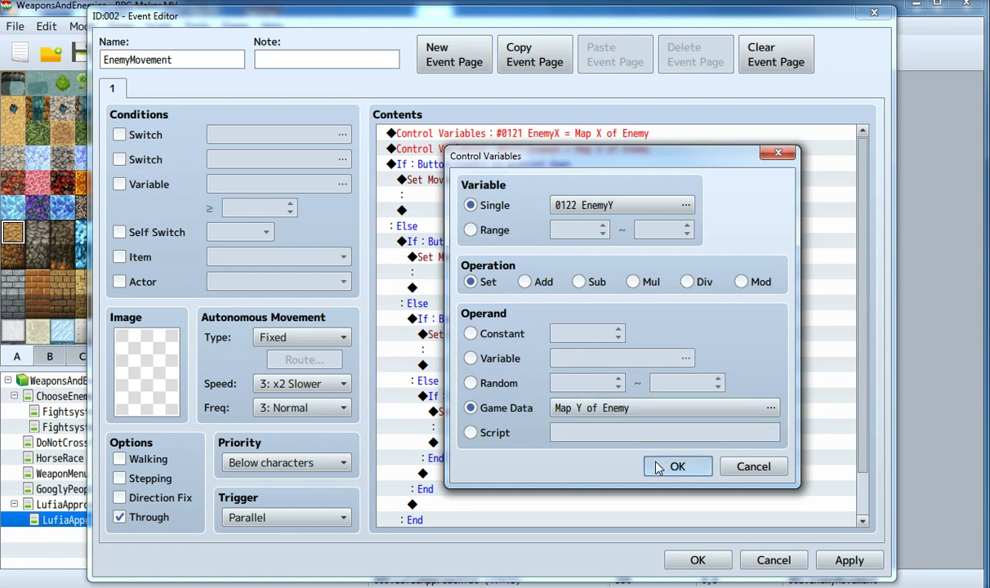
- Move the selection between the EnemyX and EnemyY lines to review them
left_click(554, 151)
key("Up")
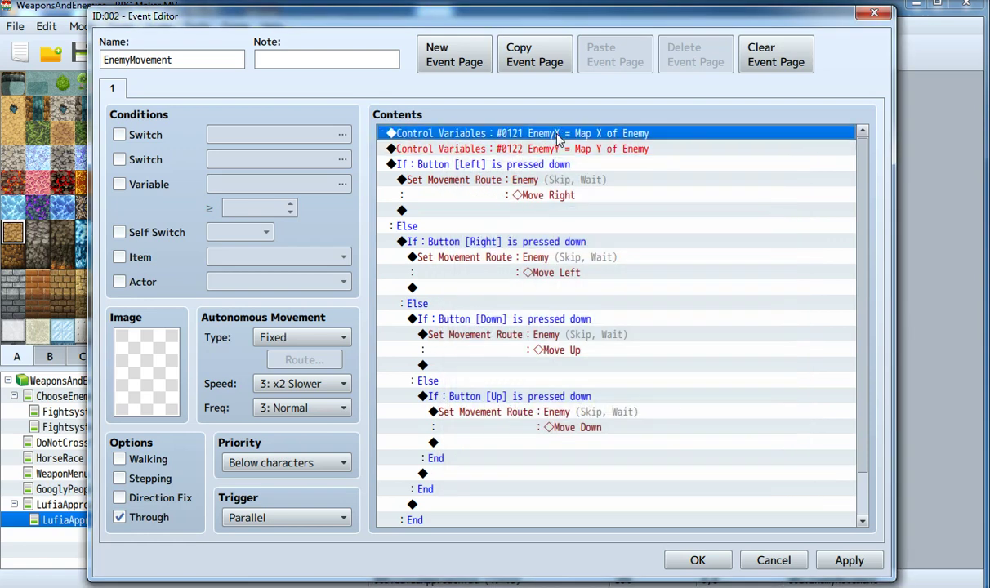
key("Down")
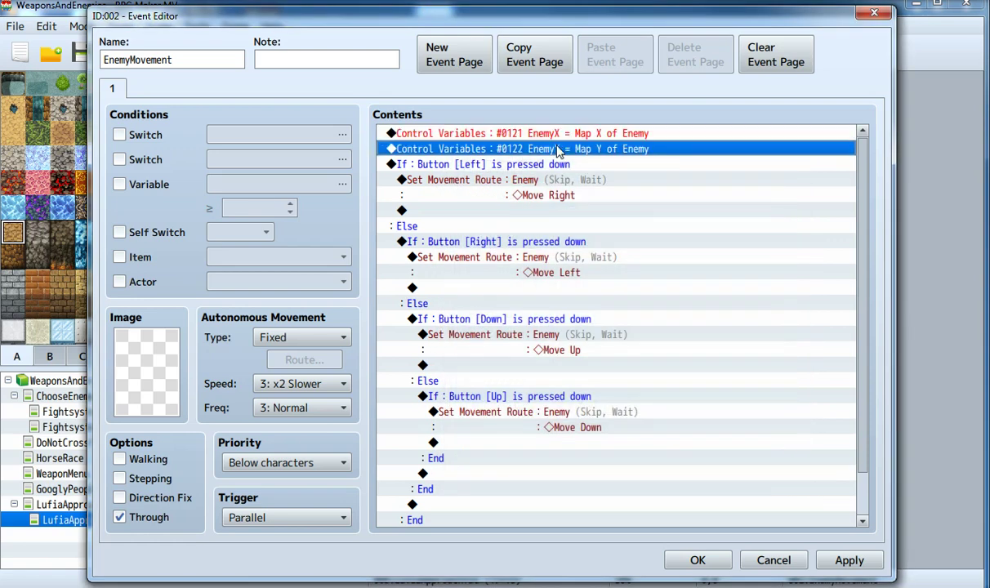
left_click(553, 133)
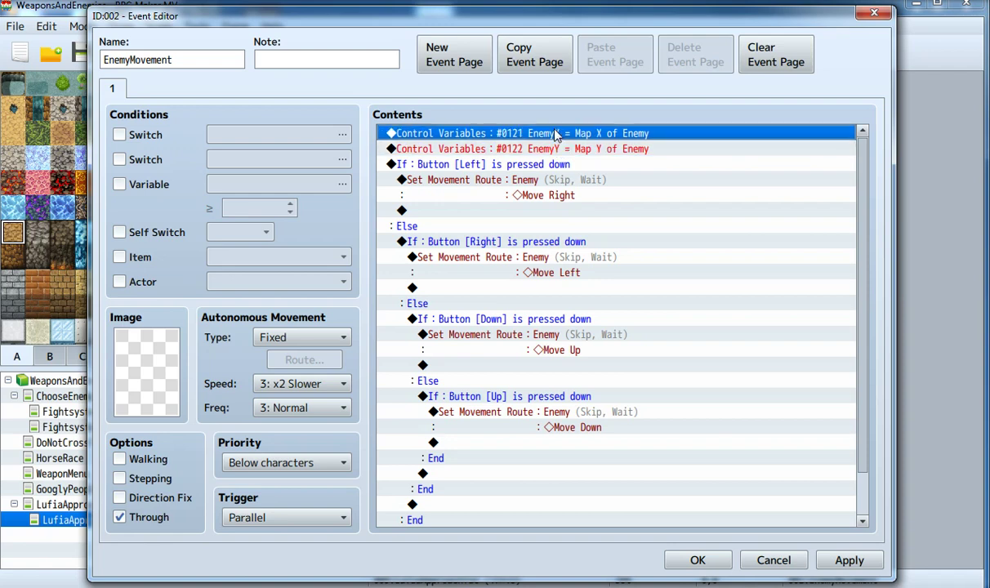
left_click(533, 148)
key("Up")
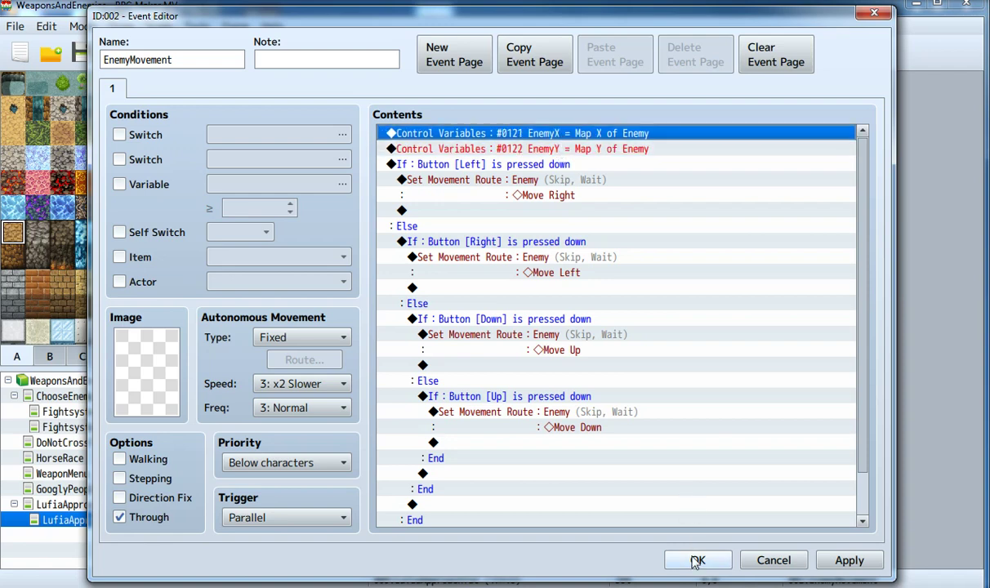
- Save the event, then reopen EnemyMovement from tile 0,0 on the map
left_click(698, 560)
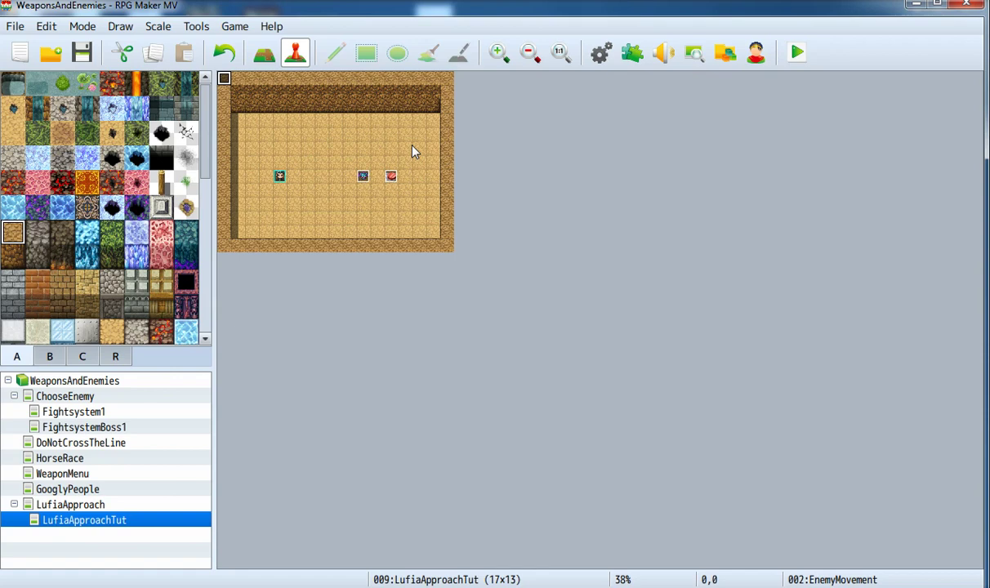
left_click(363, 180)
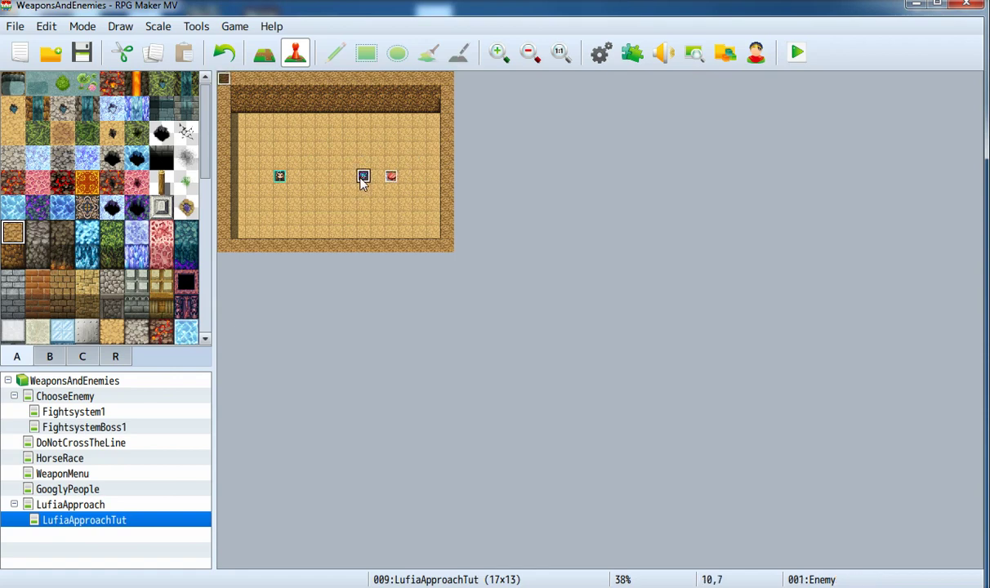
left_click(238, 176)
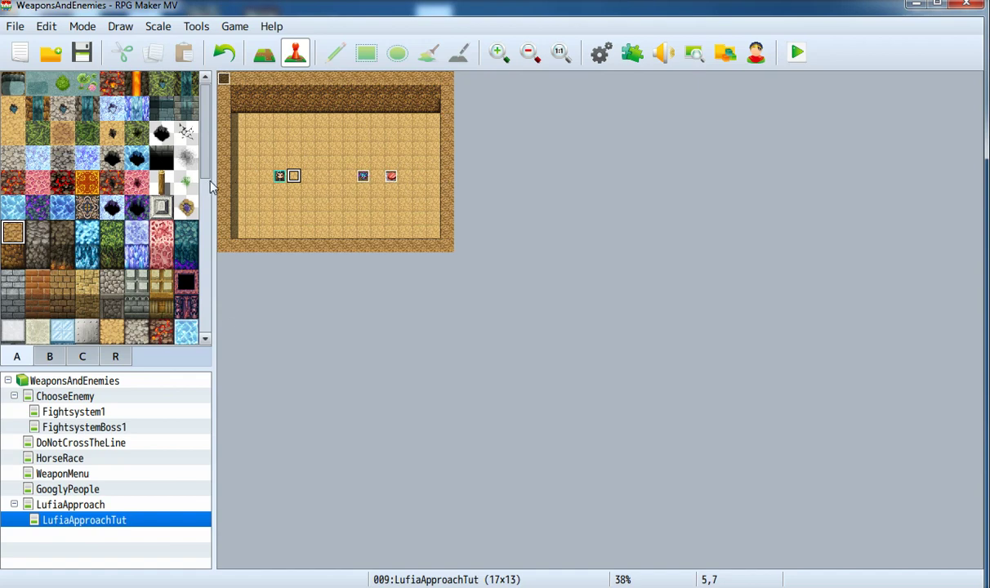
key("Right")
key("Right")
key("Right")
key("Right")
key("Right")
key("Right")
key("Right")
key("Right")
key("Right")
key("Right")
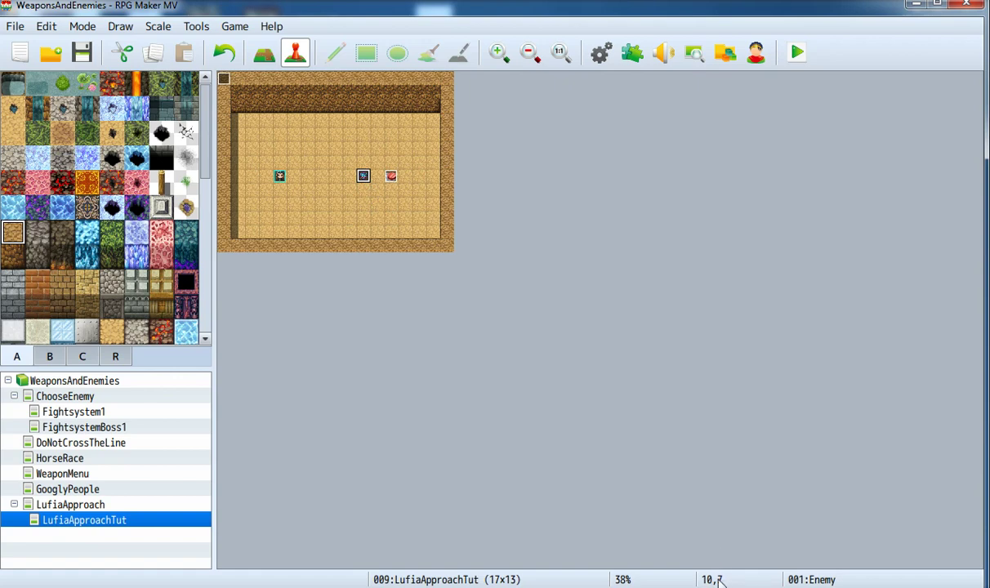
left_click(225, 79)
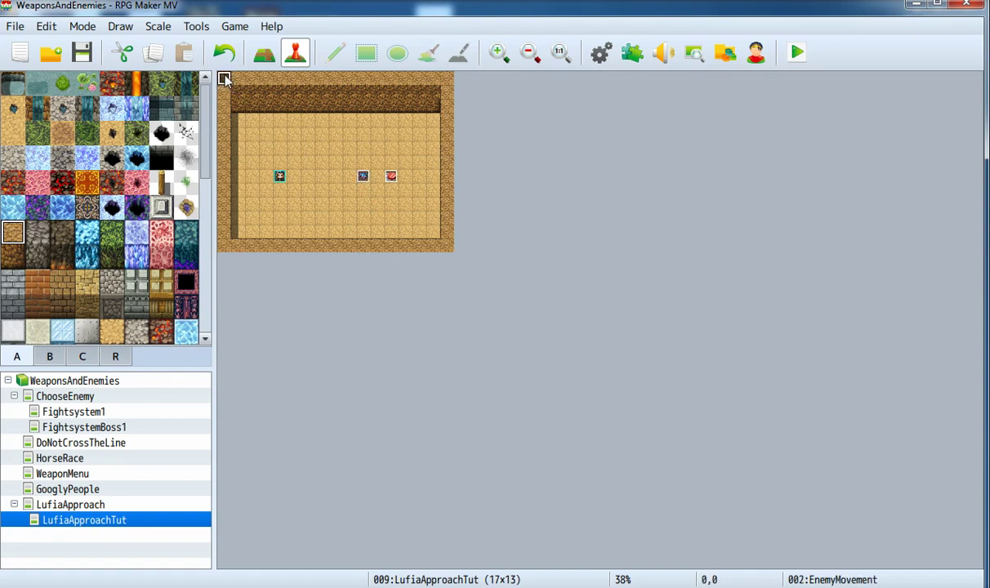
key("Return")
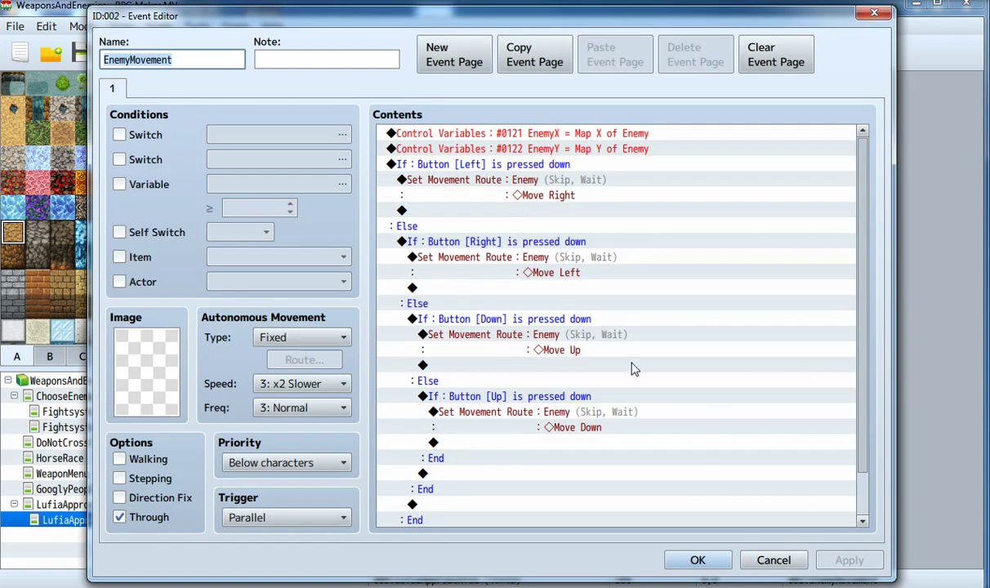
left_click(580, 151)
left_click(552, 135)
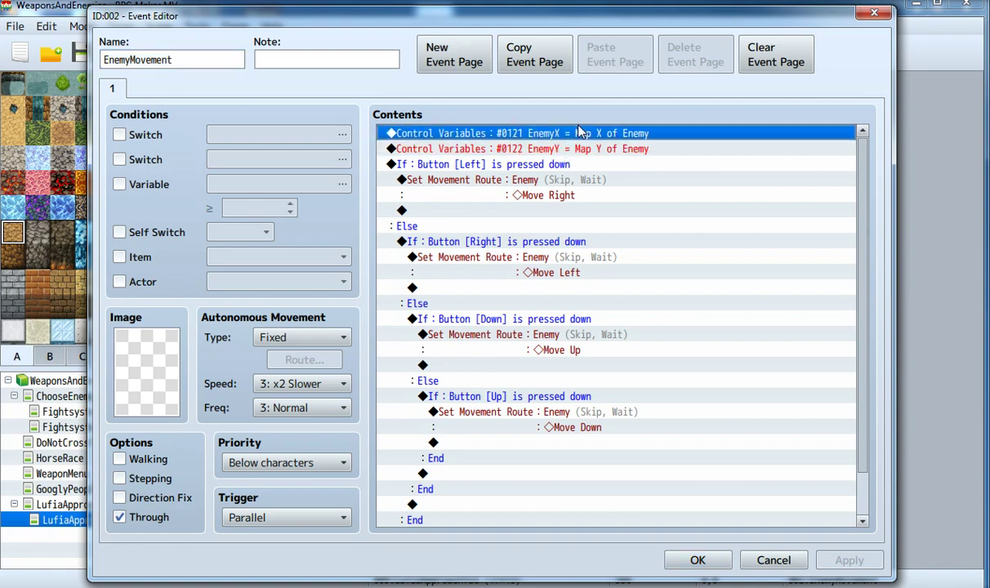
left_click(577, 150)
left_click(547, 134)
left_click(577, 151)
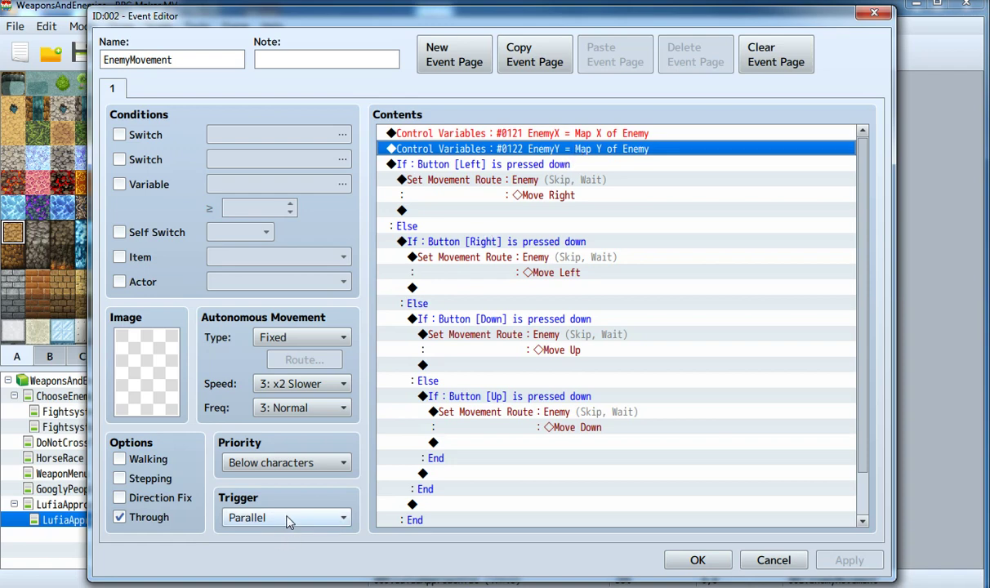
left_click(574, 134)
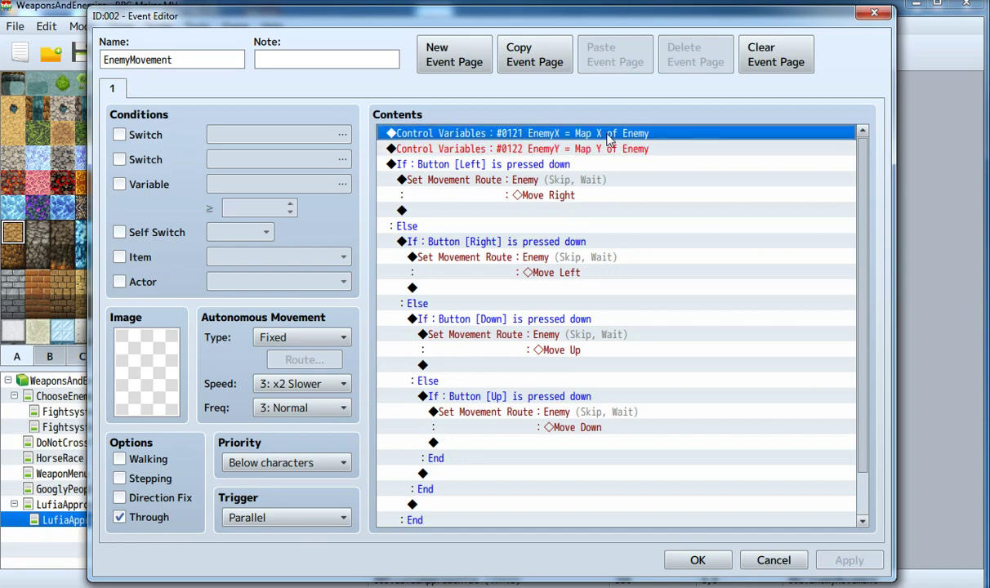
left_click(609, 152)
left_click(586, 132)
left_click(616, 137)
left_click(616, 150)
key("Insert")
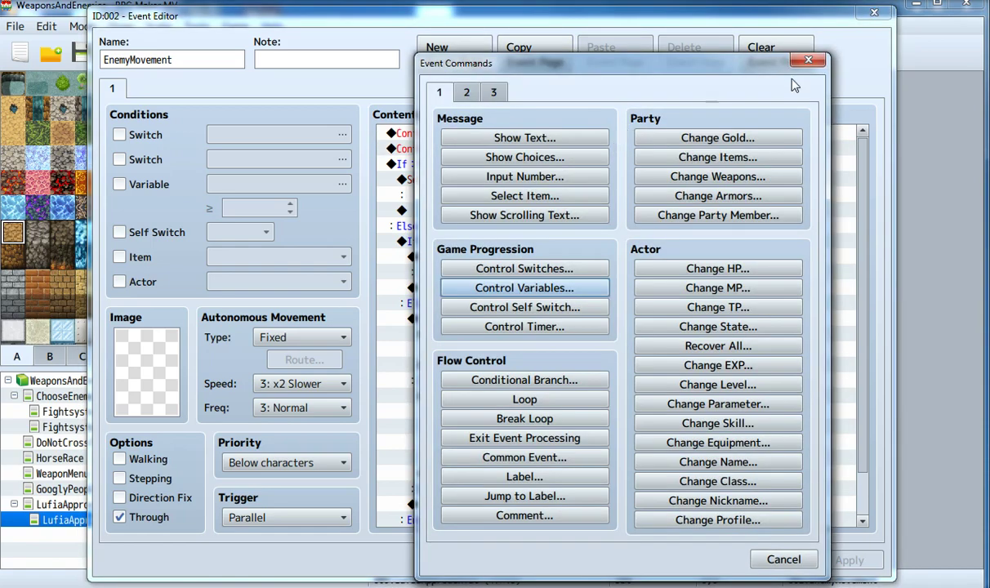
left_click(809, 67)
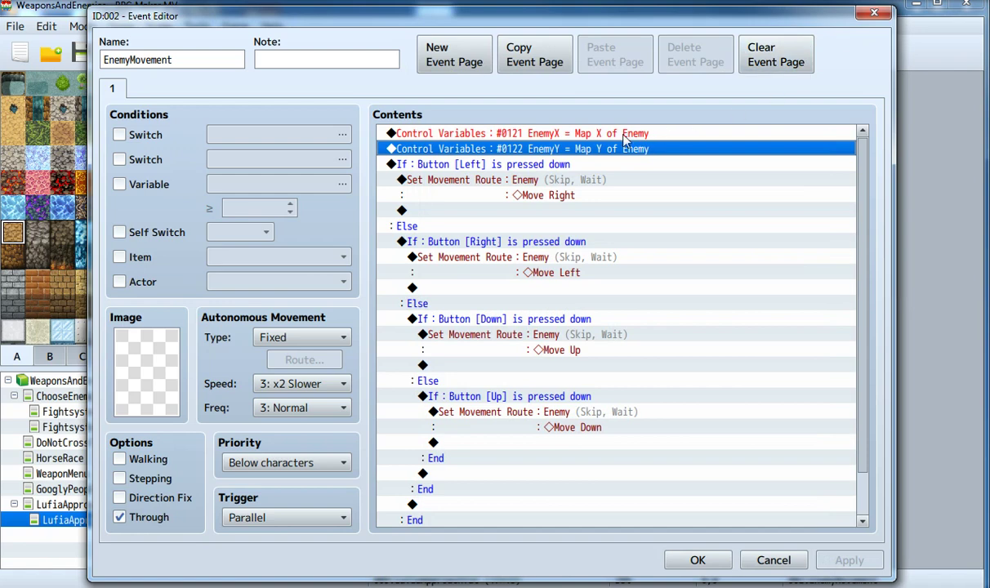
left_click(574, 136, "shift")
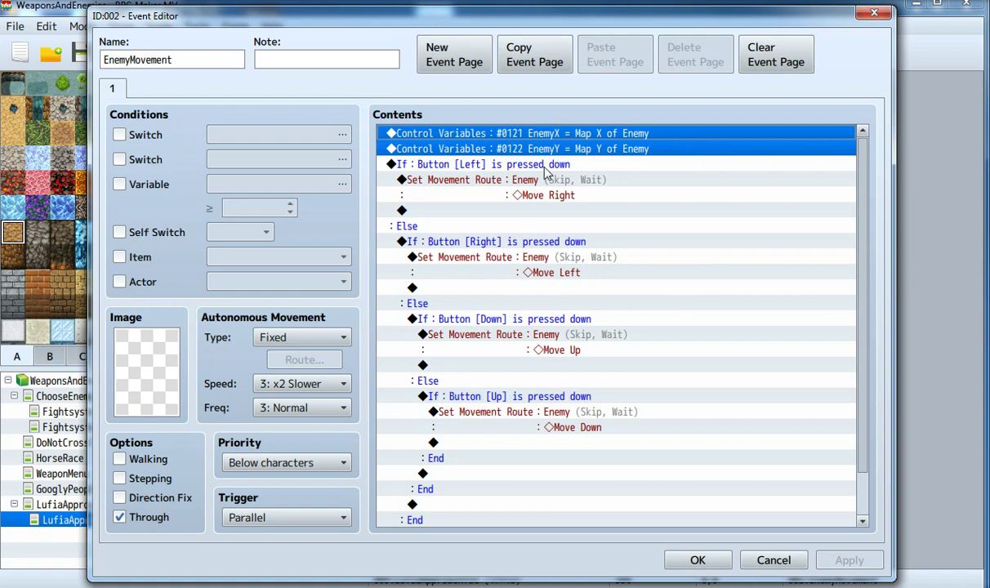
- Duplicate the two position lines and retarget the copied EnemyX line to 0123 ButtonX
key("ctrl+c")
key("ctrl+v")
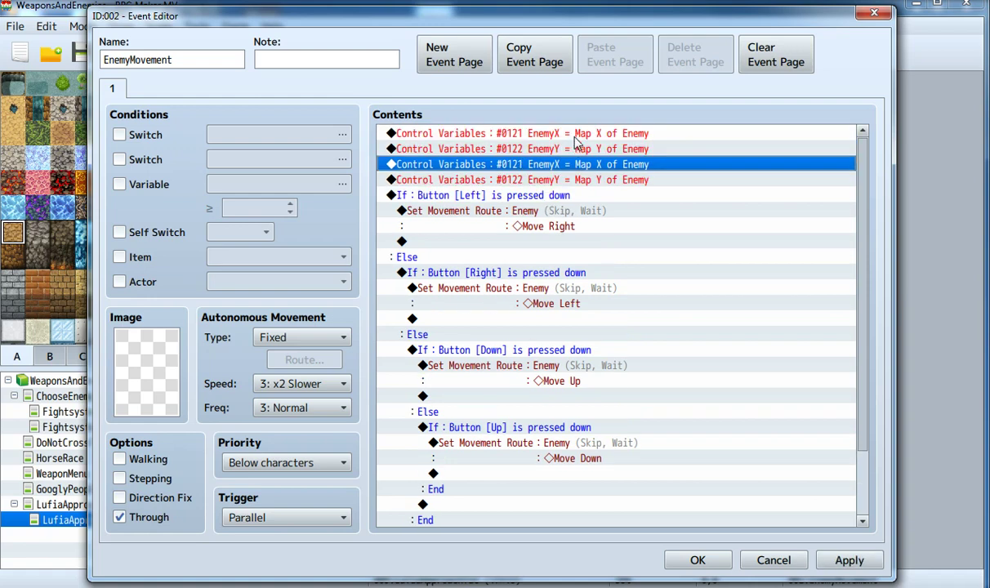
right_click(565, 170)
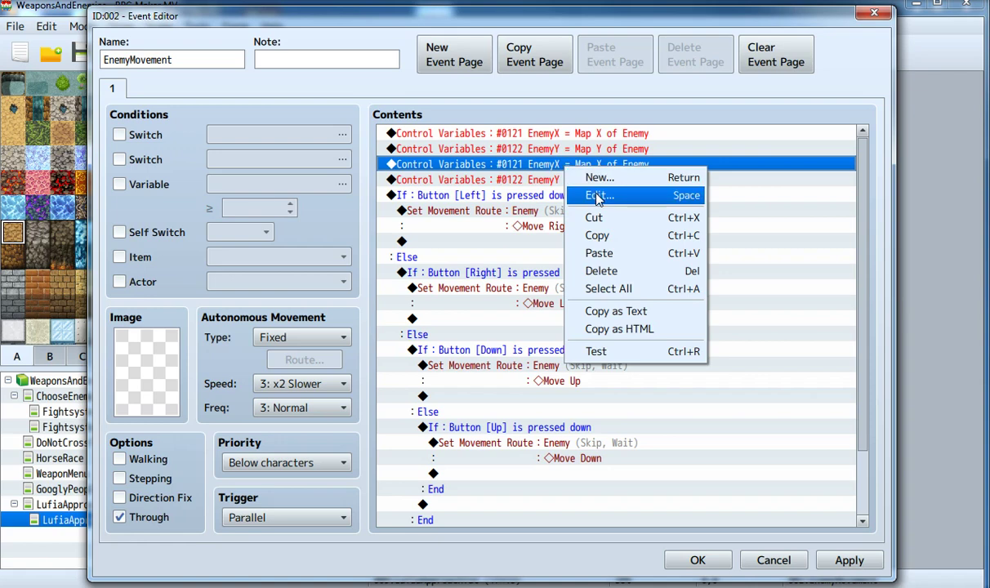
left_click(599, 197)
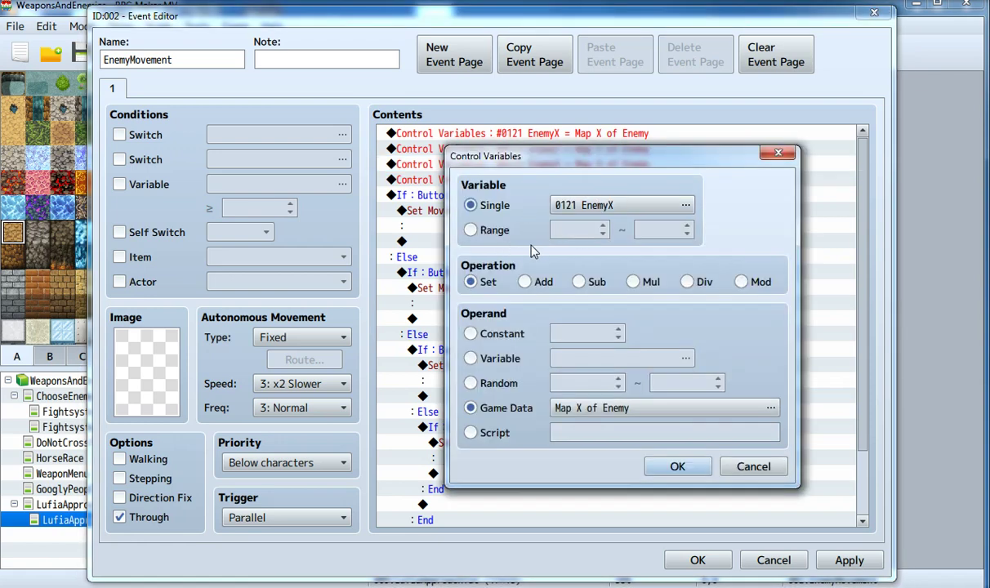
left_click(654, 205)
left_click(683, 183)
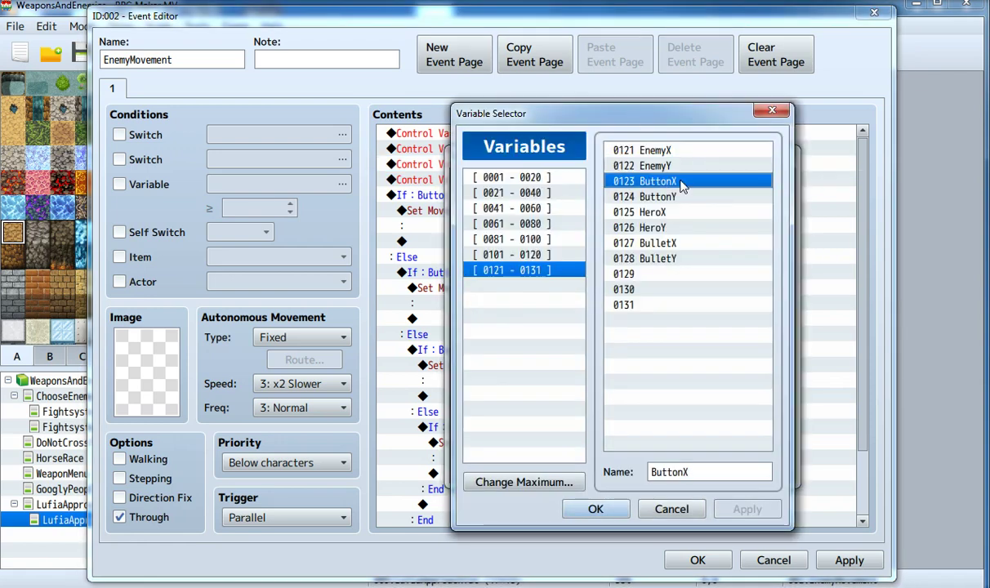
double_click(682, 183)
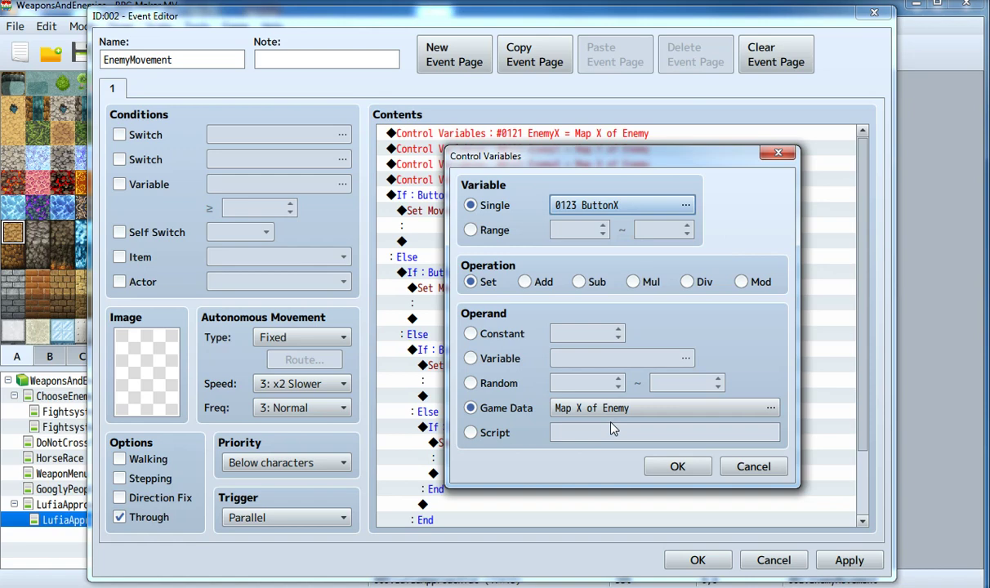
- Set the ButtonX value to the Button character's Map X and save the line
left_click(582, 408)
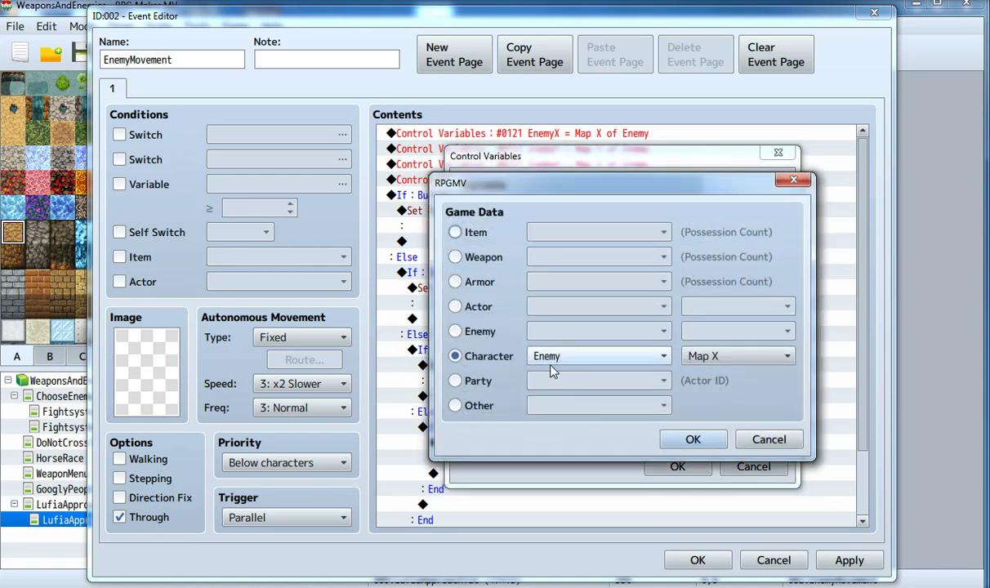
left_click(552, 357)
left_click(533, 426)
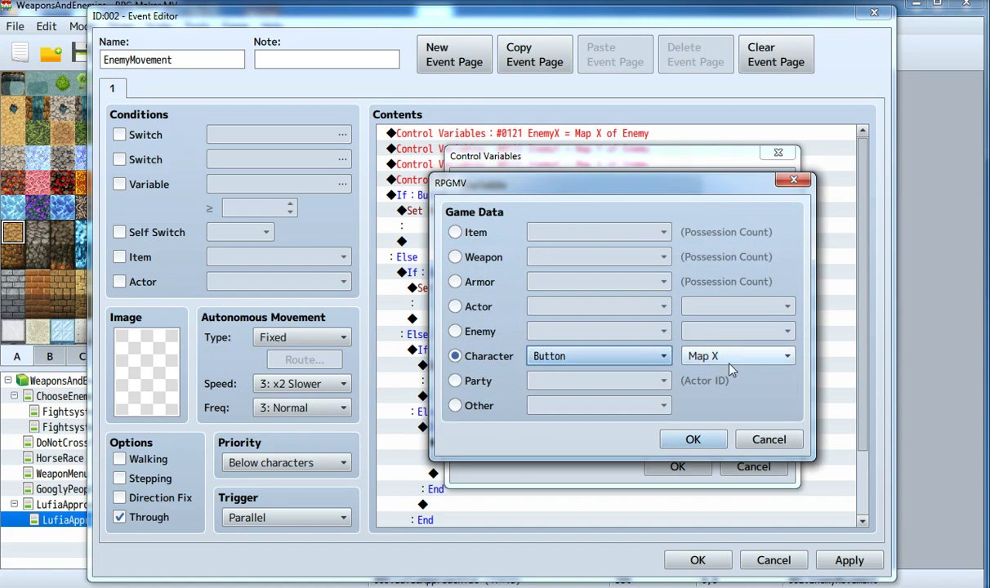
left_click(691, 439)
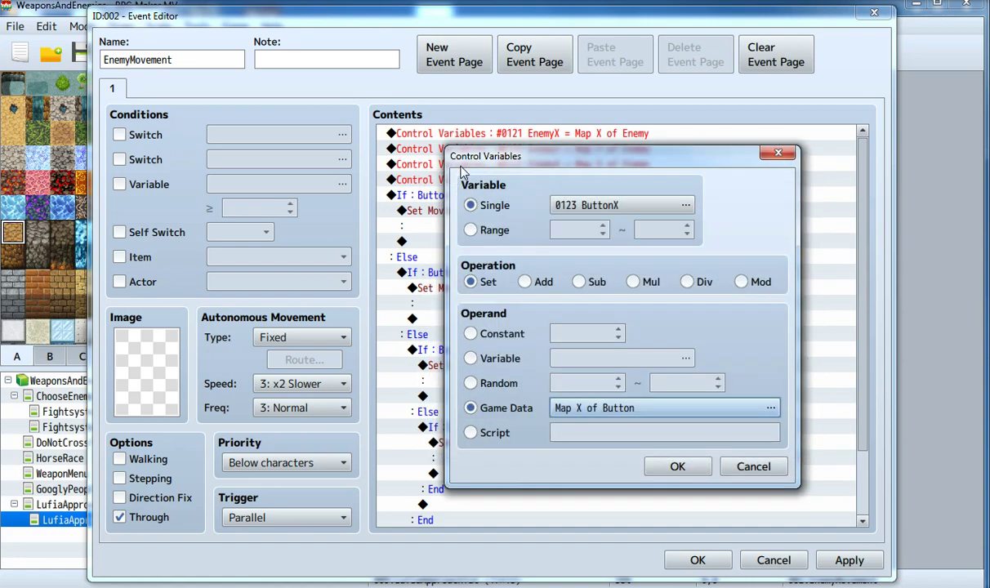
left_click(678, 467)
left_click(561, 179)
right_click(560, 182)
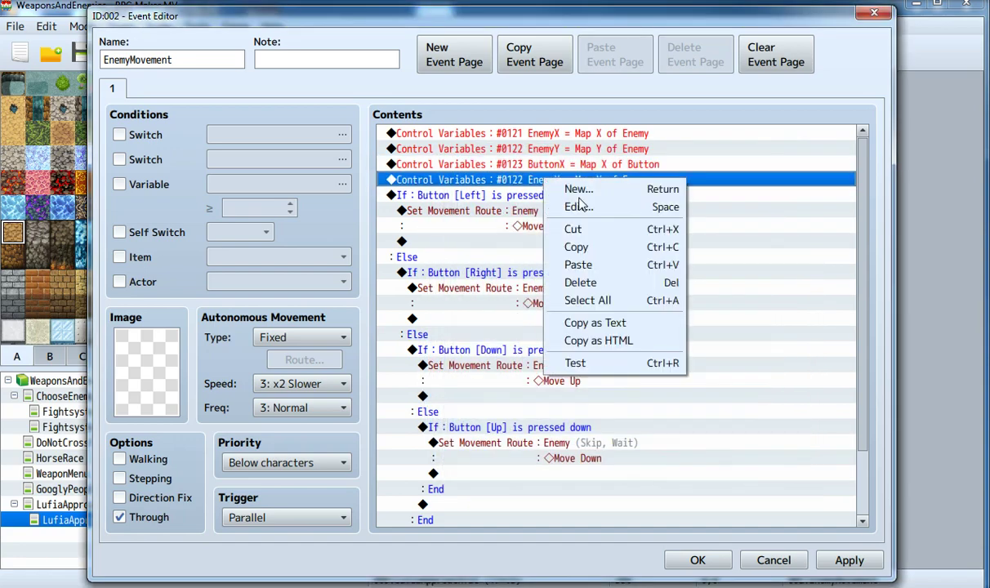
- Retarget the fourth line to 0124 ButtonY with the Button character's Map Y as value
left_click(580, 206)
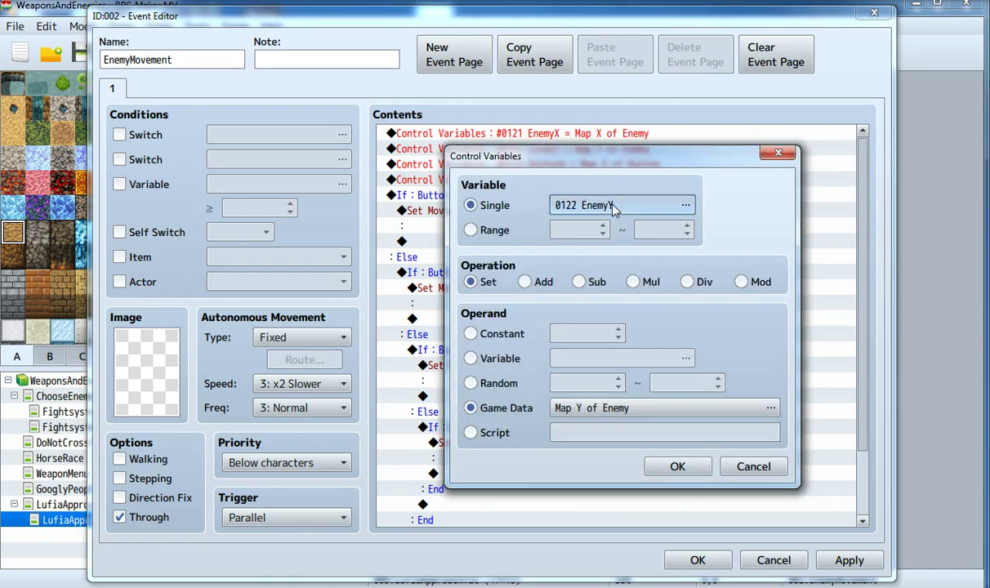
left_click(614, 205)
double_click(667, 194)
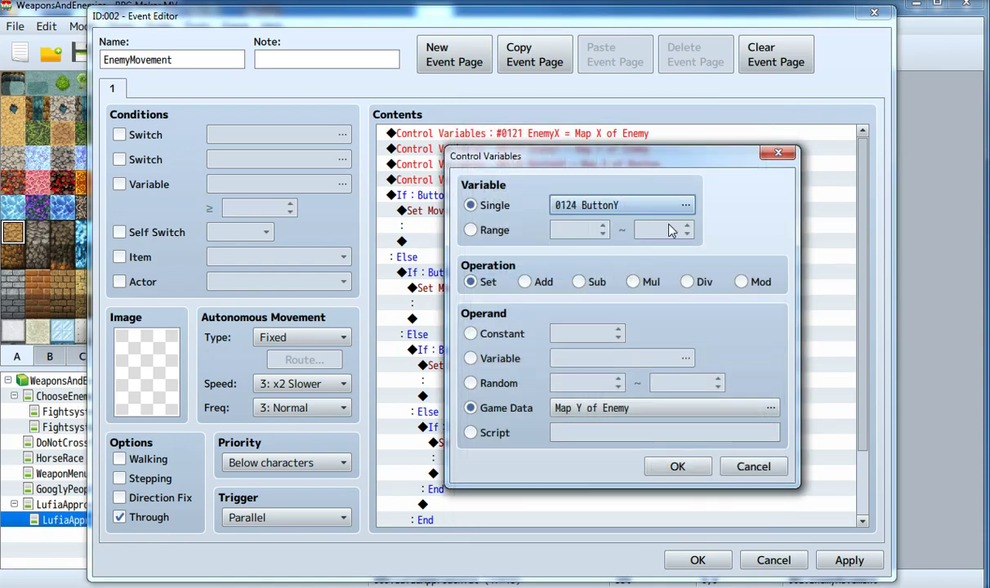
left_click(582, 407)
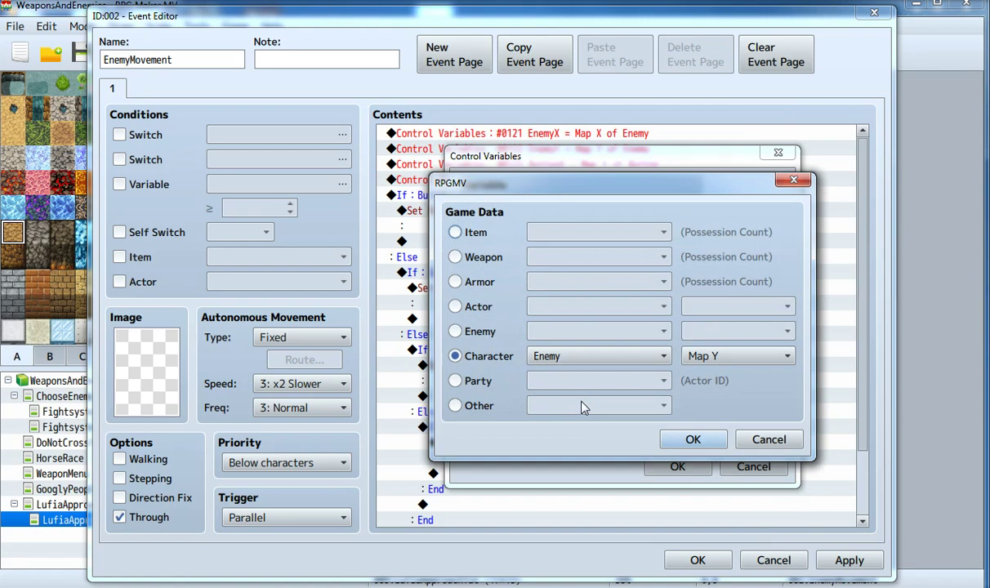
left_click(570, 357)
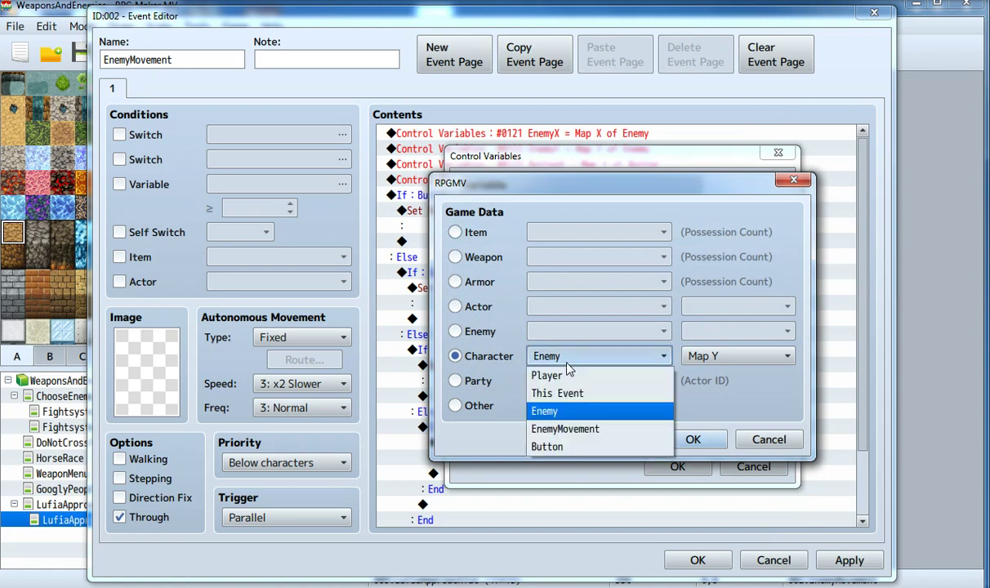
left_click(571, 447)
left_click(688, 439)
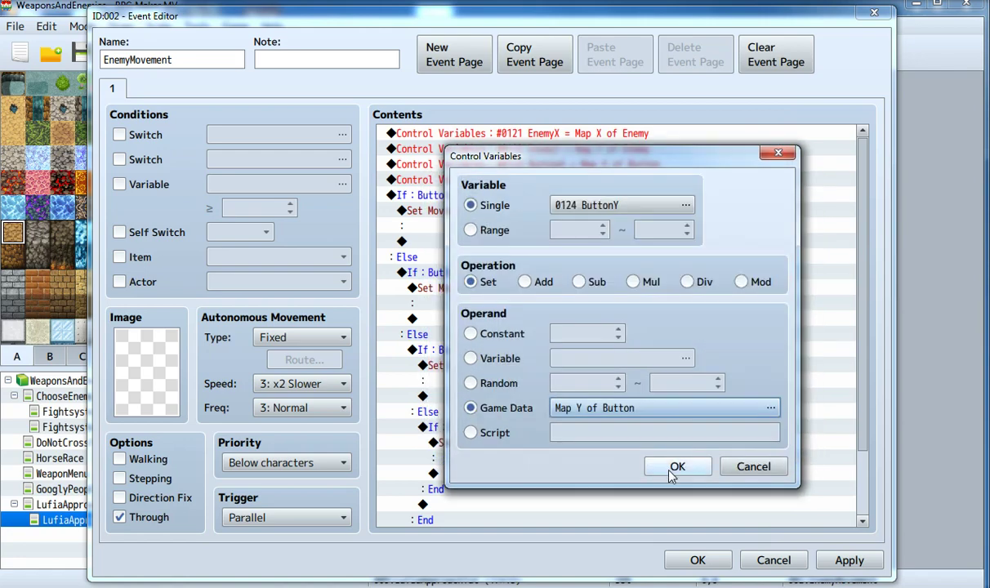
left_click(674, 468)
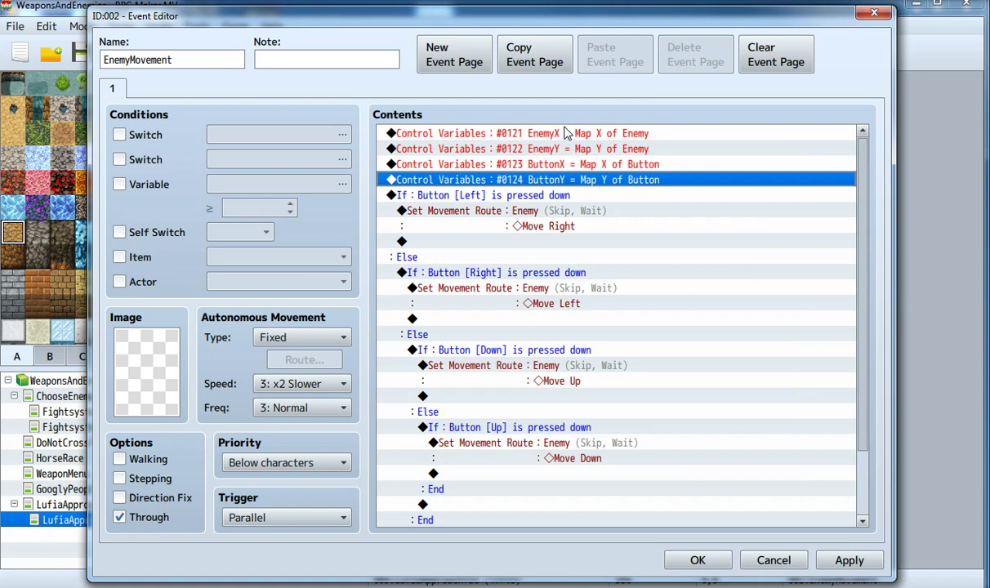
- Start a Conditional Branch at the list's end testing variable 0121 EnemyX
left_click(563, 136, "shift")
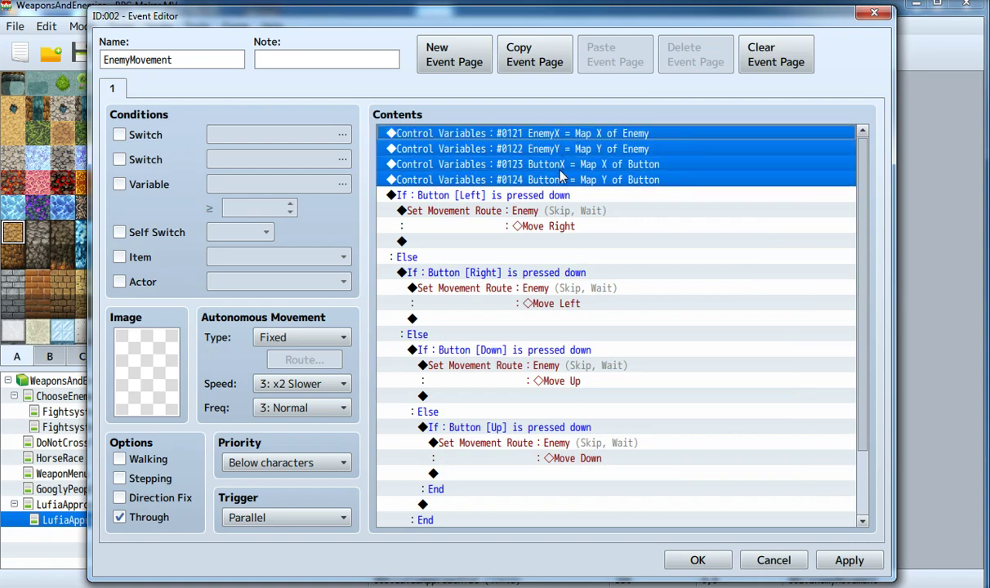
left_click(535, 164)
scroll(559, 181, "down", 3)
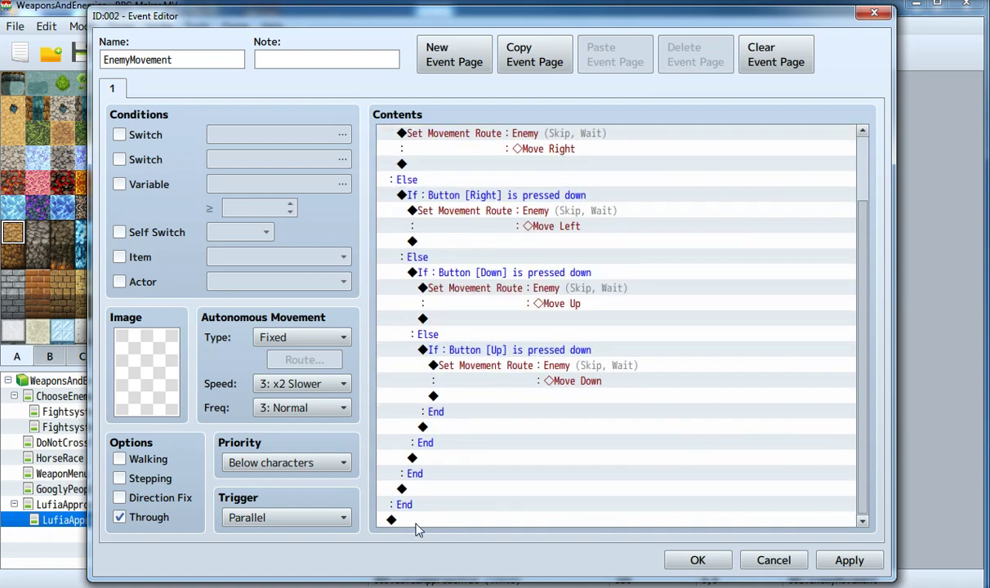
double_click(417, 521)
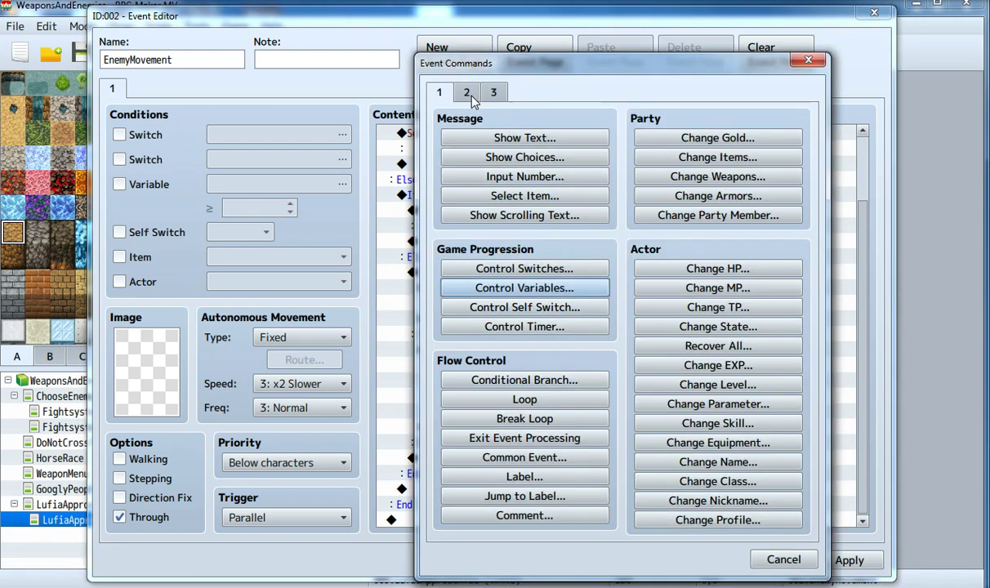
left_click(471, 97)
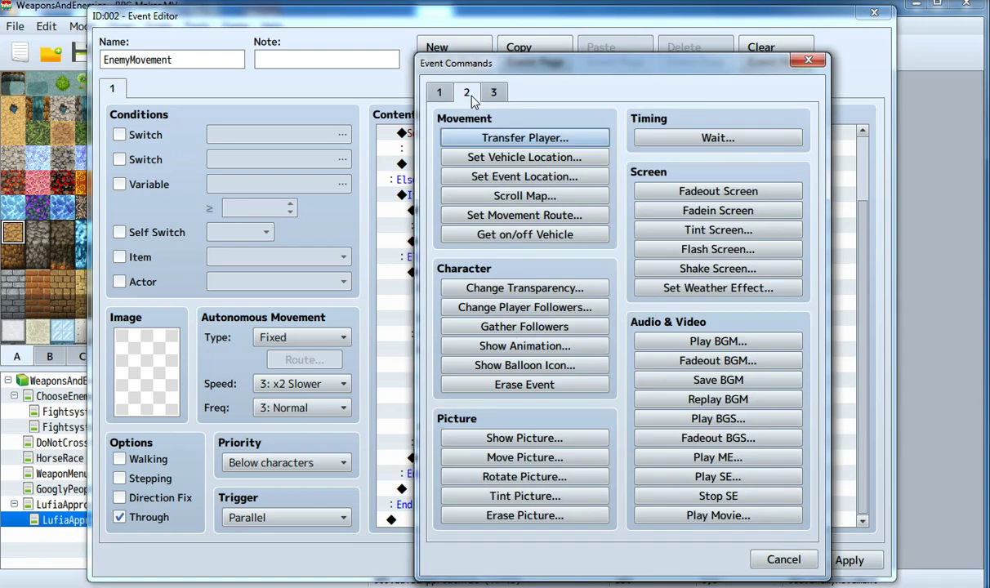
left_click(439, 93)
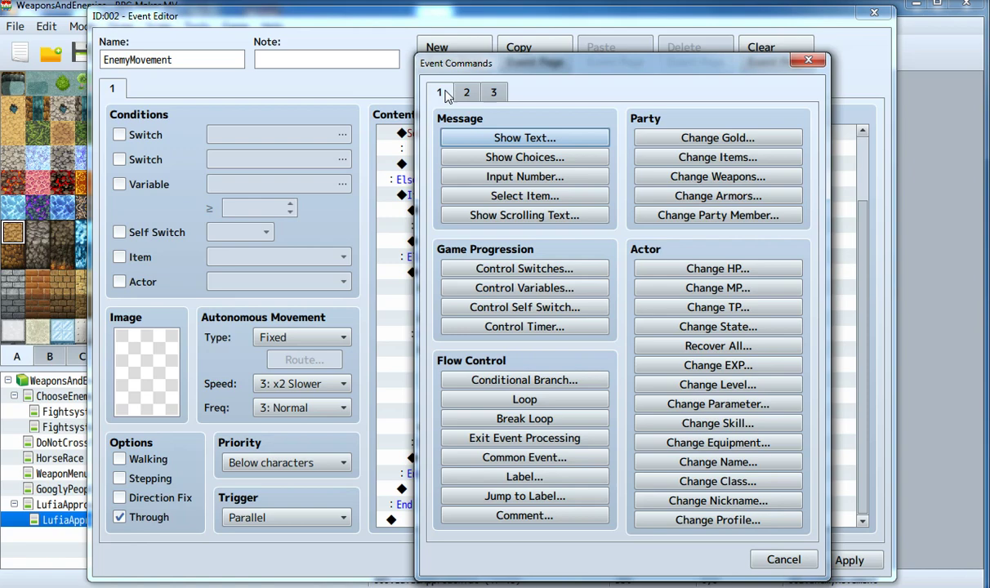
left_click(504, 381)
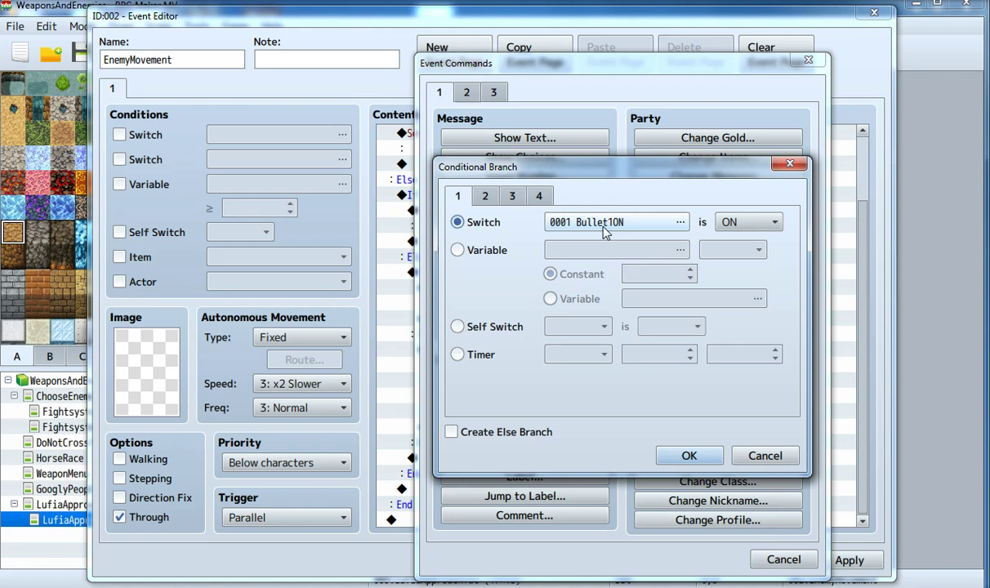
left_click(490, 253)
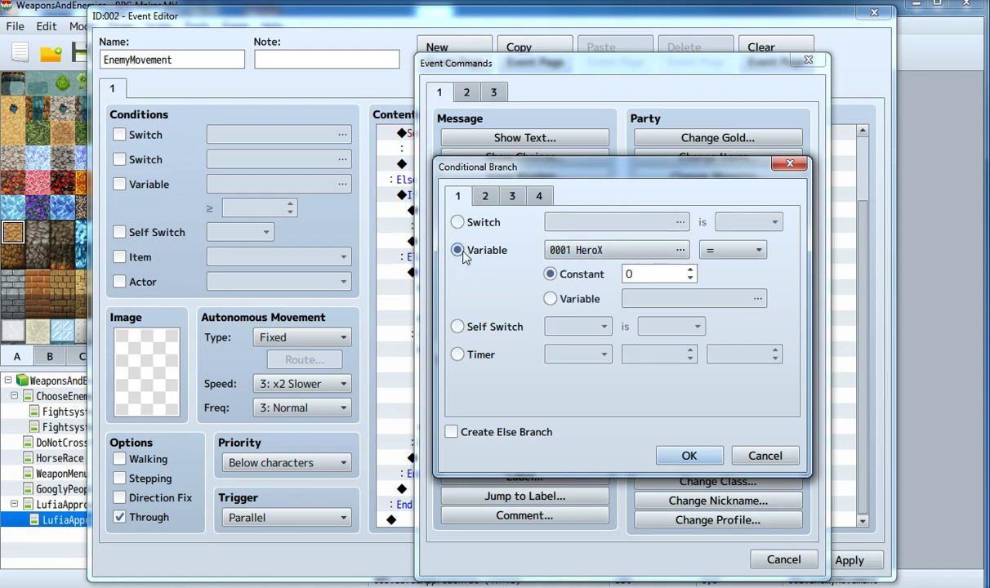
left_click(663, 250)
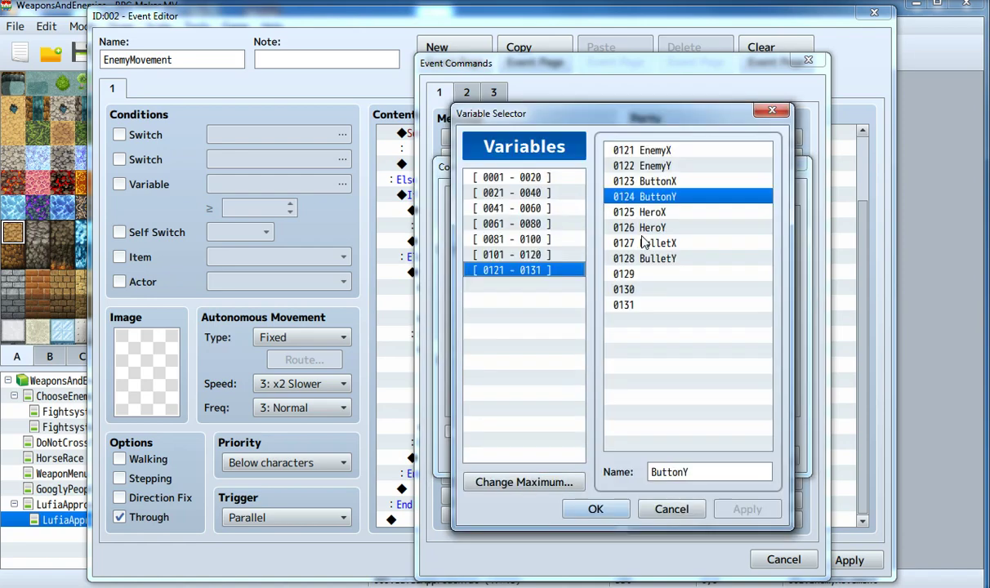
double_click(654, 150)
- Compare EnemyX for equality with variable 0123 ButtonX and confirm the branch
left_click(550, 298)
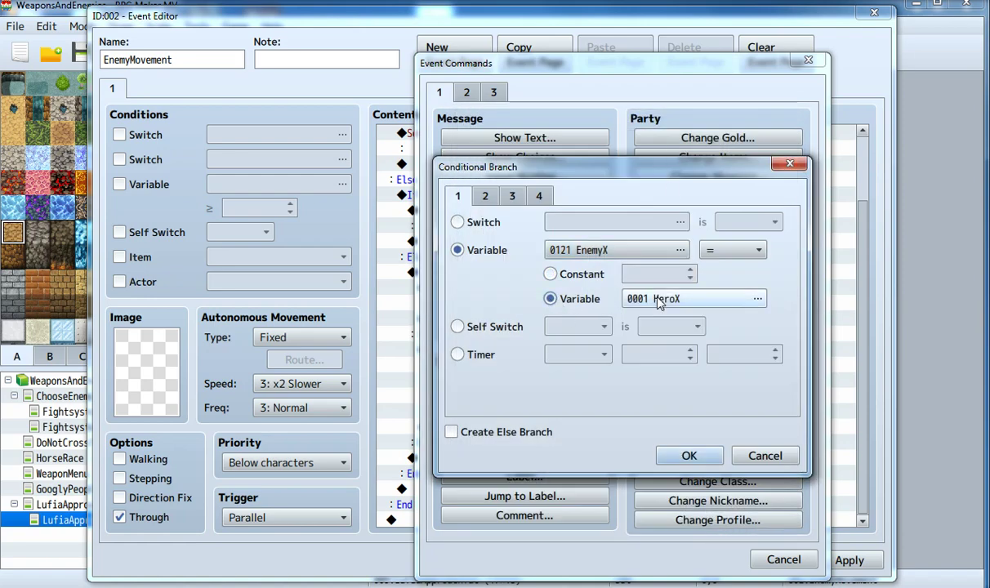
left_click(659, 300)
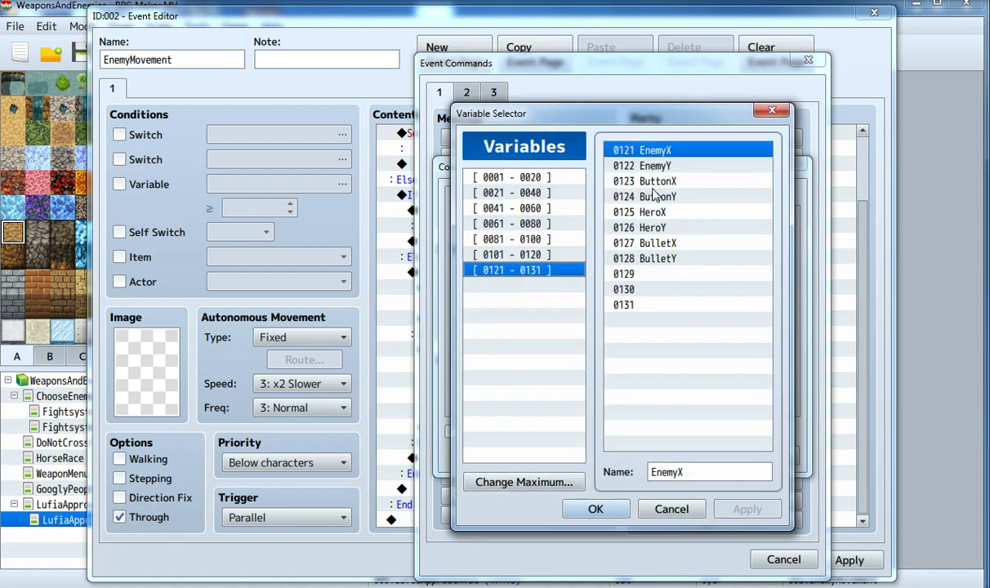
left_click(623, 181)
left_click(594, 510)
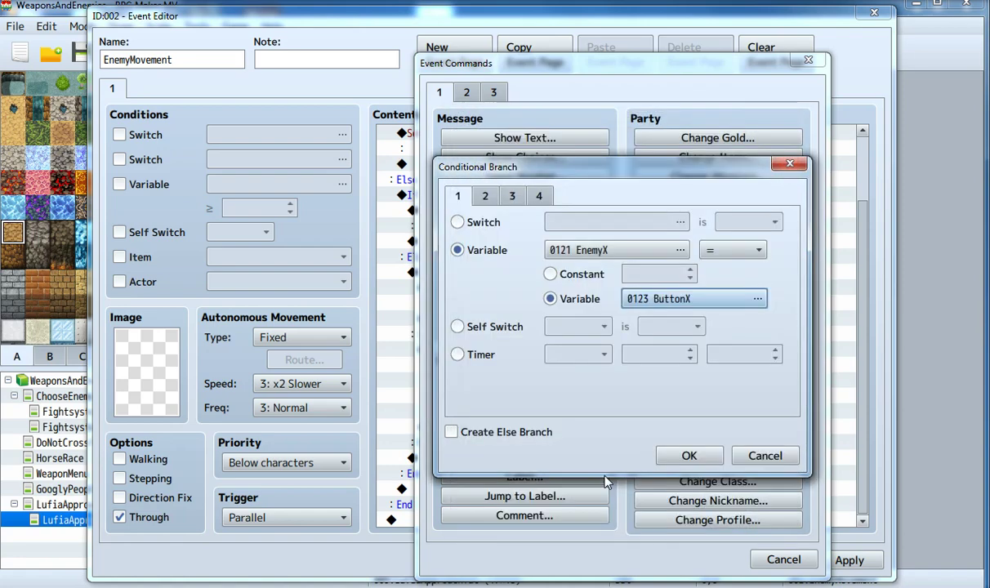
left_click(686, 457)
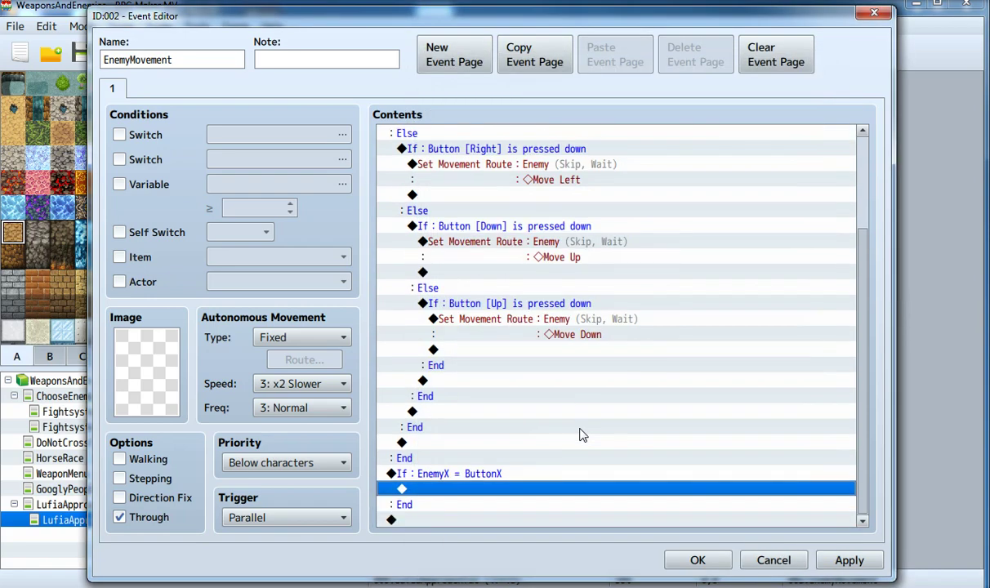
- Inside the EnemyX branch, start a nested Conditional Branch testing variable 0122 EnemyY
double_click(453, 489)
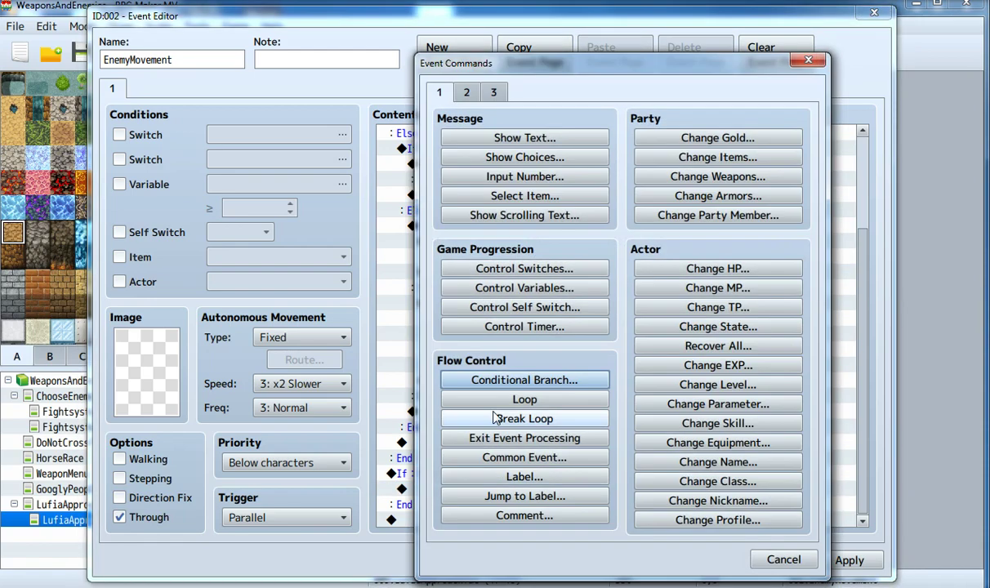
left_click(784, 559)
left_click(453, 478)
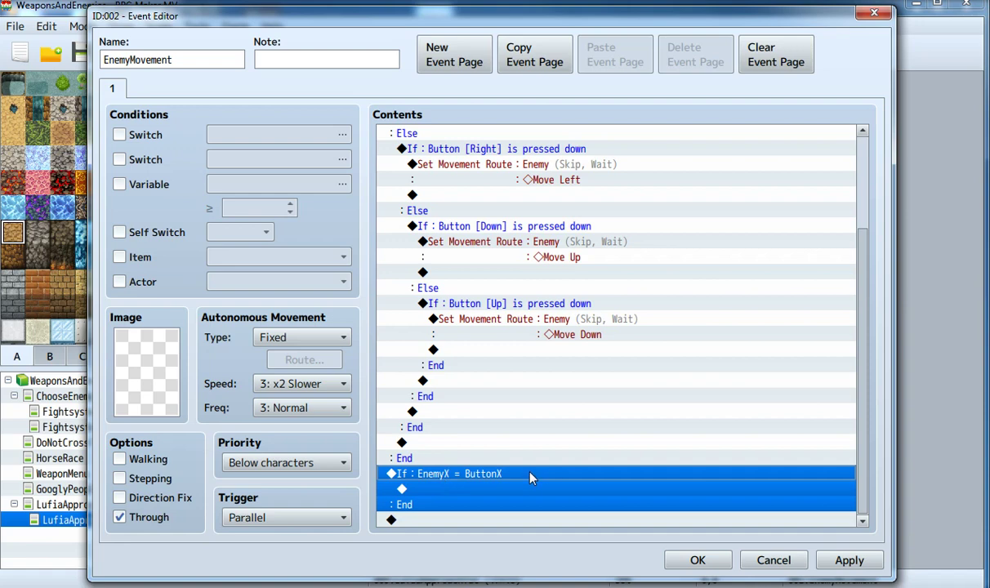
left_click(465, 488)
double_click(467, 489)
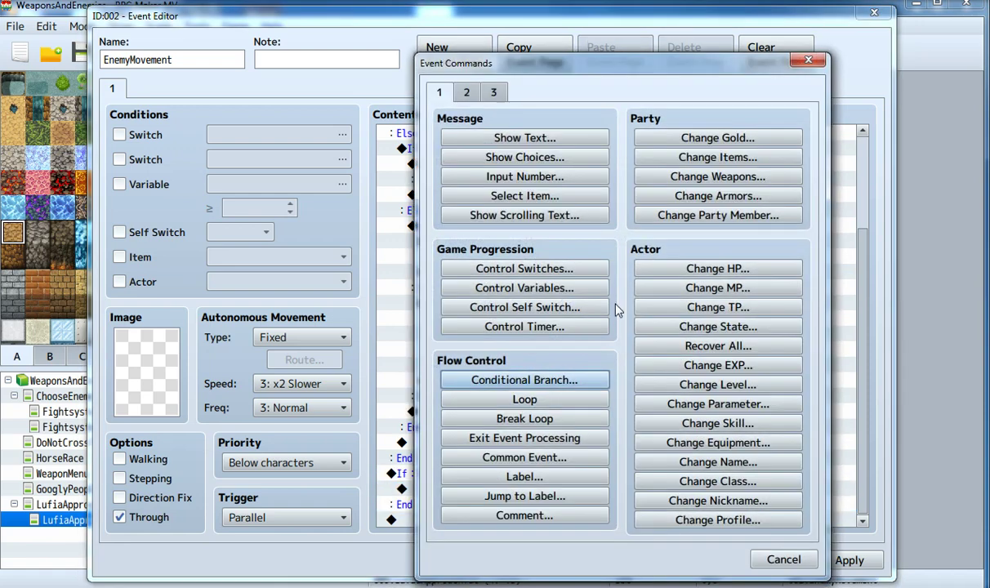
left_click(525, 380)
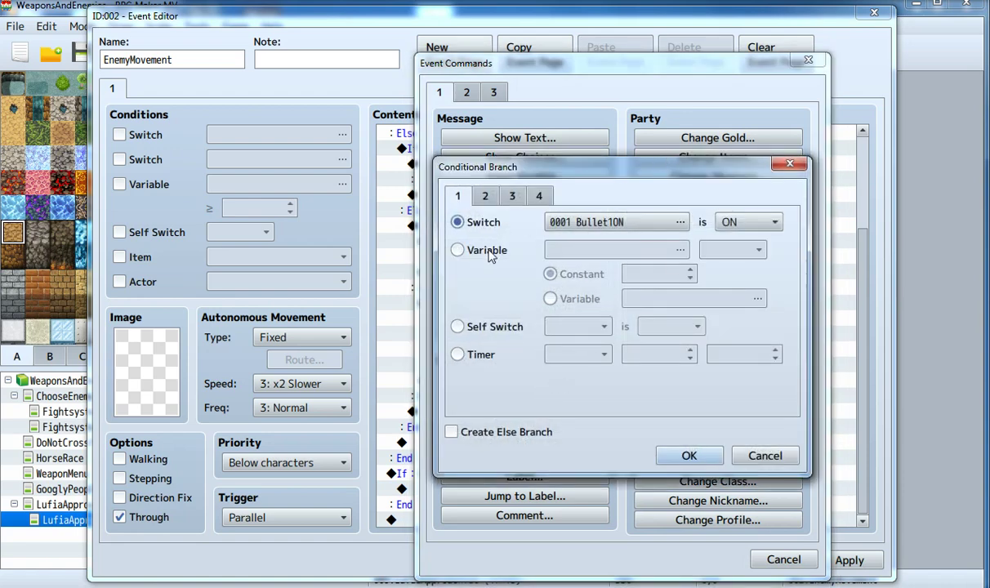
left_click(488, 250)
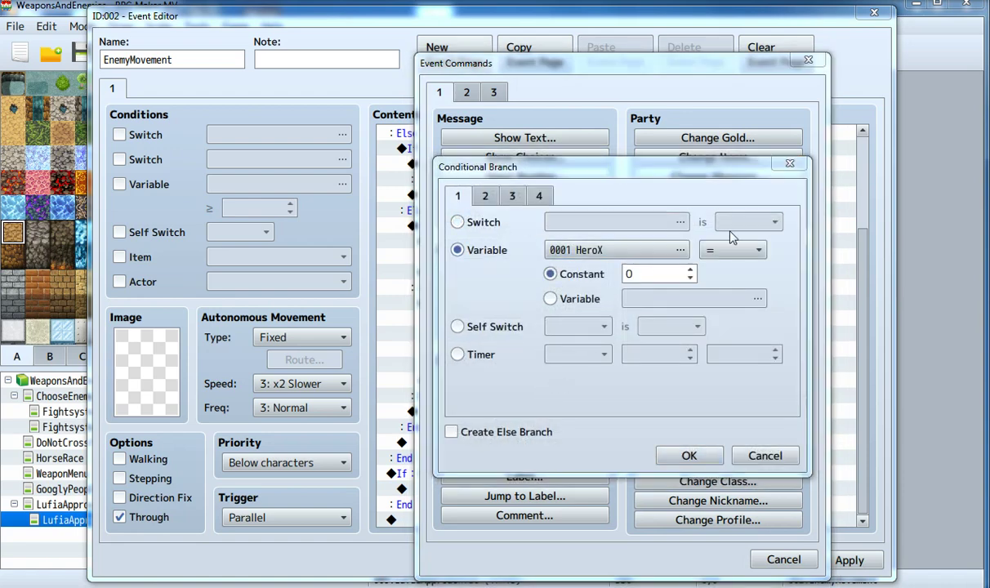
left_click(645, 252)
left_click(675, 167)
double_click(674, 172)
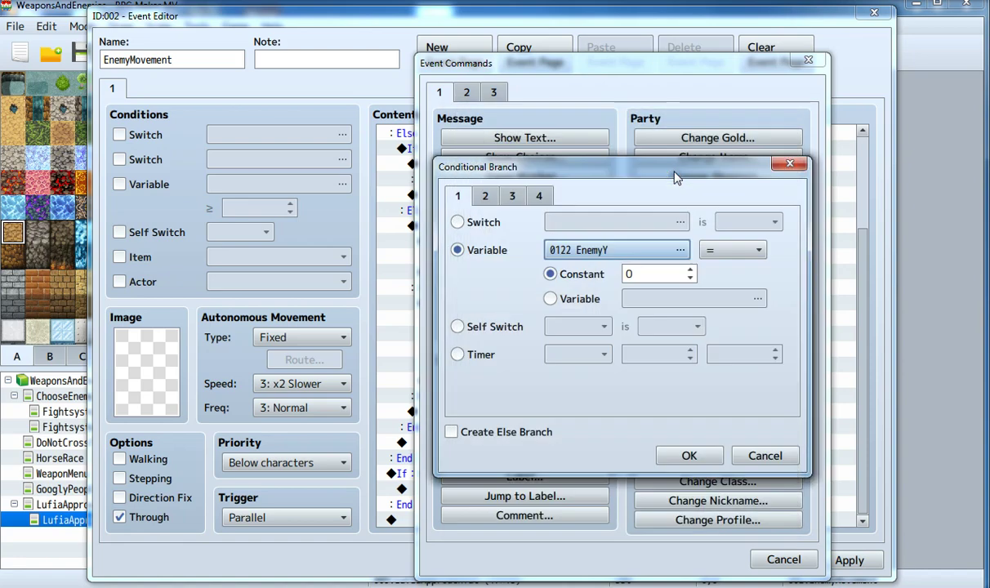
- Compare EnemyY for equality with variable 0124 ButtonY and confirm
left_click(550, 298)
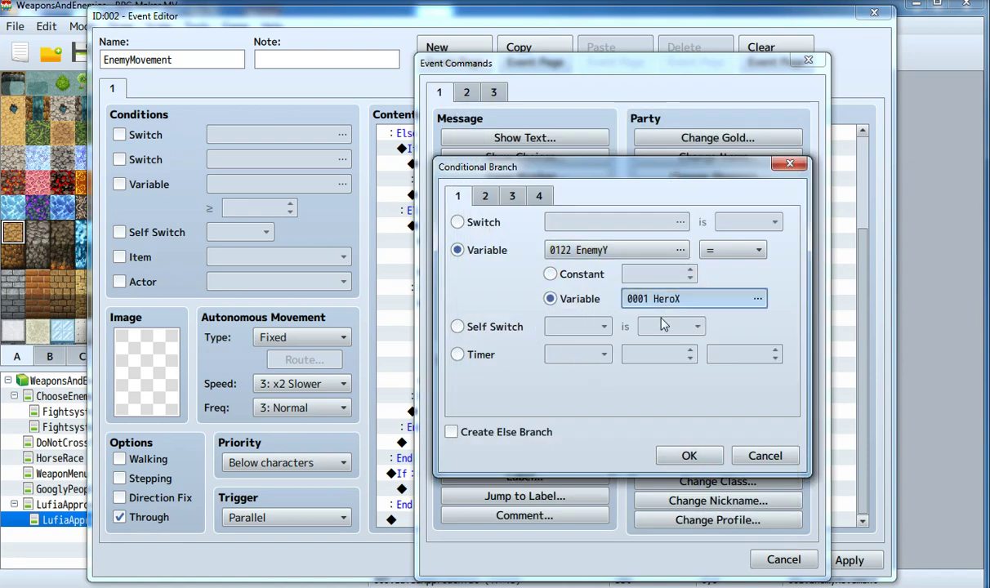
left_click(654, 303)
double_click(669, 197)
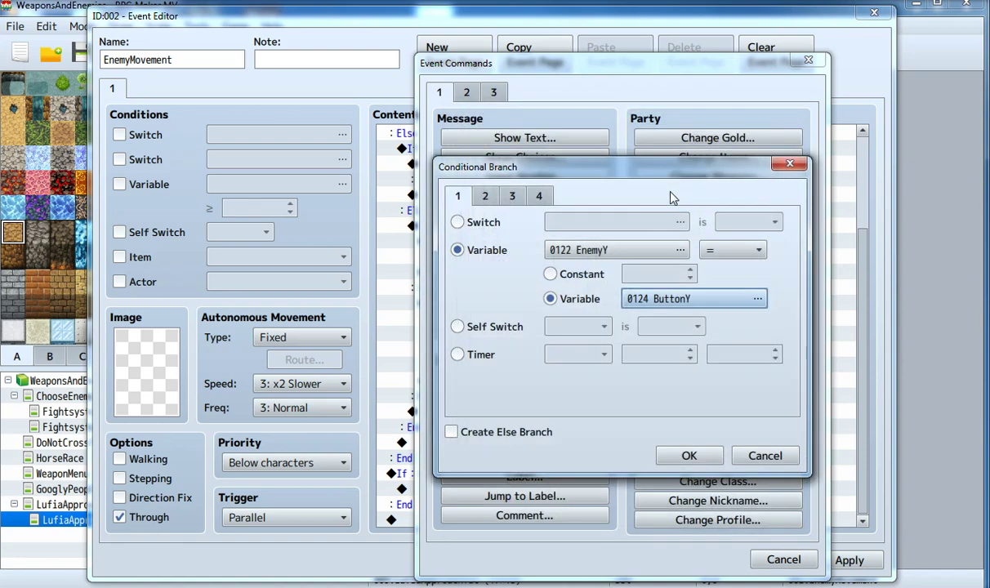
left_click(688, 457)
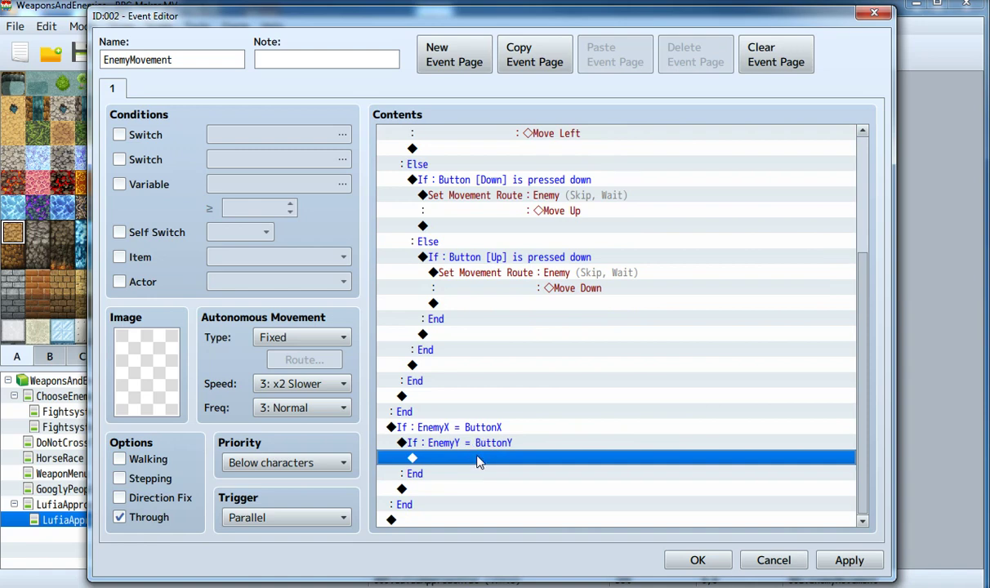
- Add a Show Text 'Bat is on Button!' on the empty line inside If EnemyY = ButtonY
left_click(471, 435)
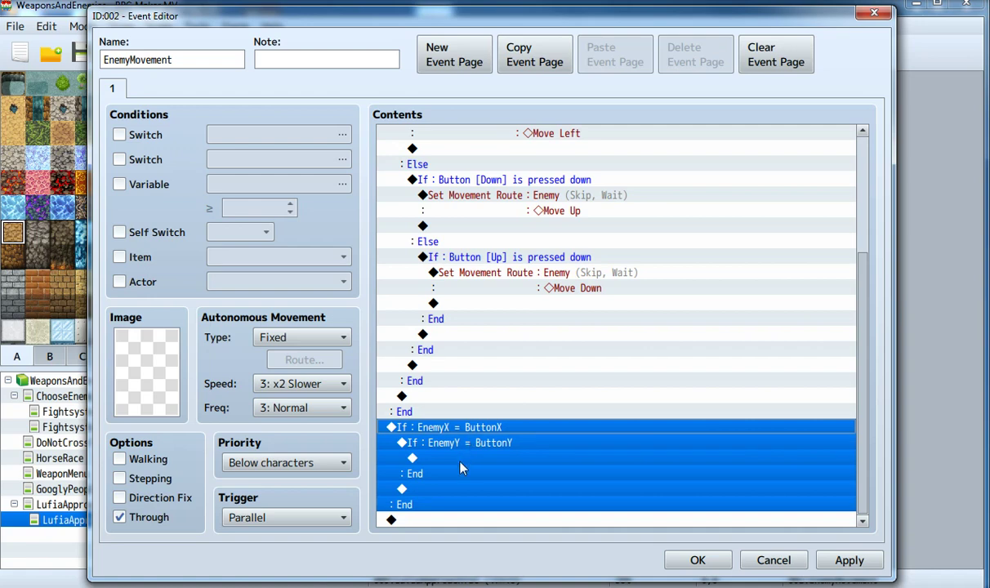
left_click_drag(461, 458, 466, 446)
left_click(473, 460)
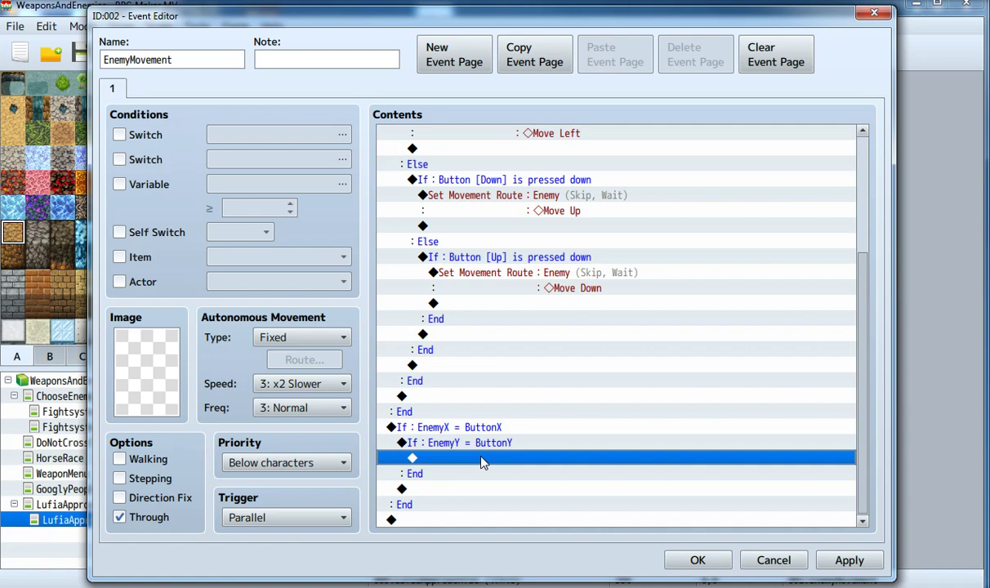
double_click(482, 462)
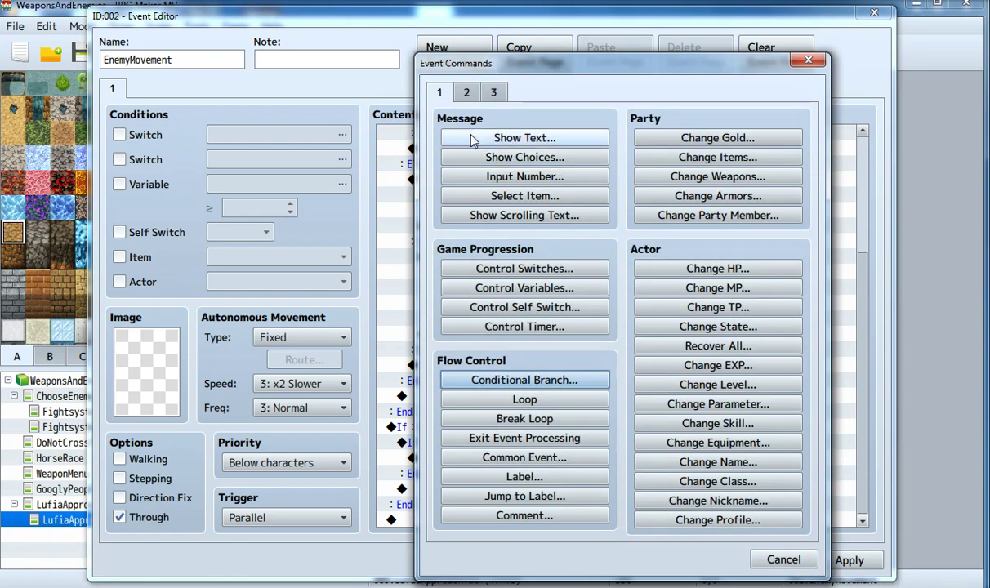
left_click(524, 137)
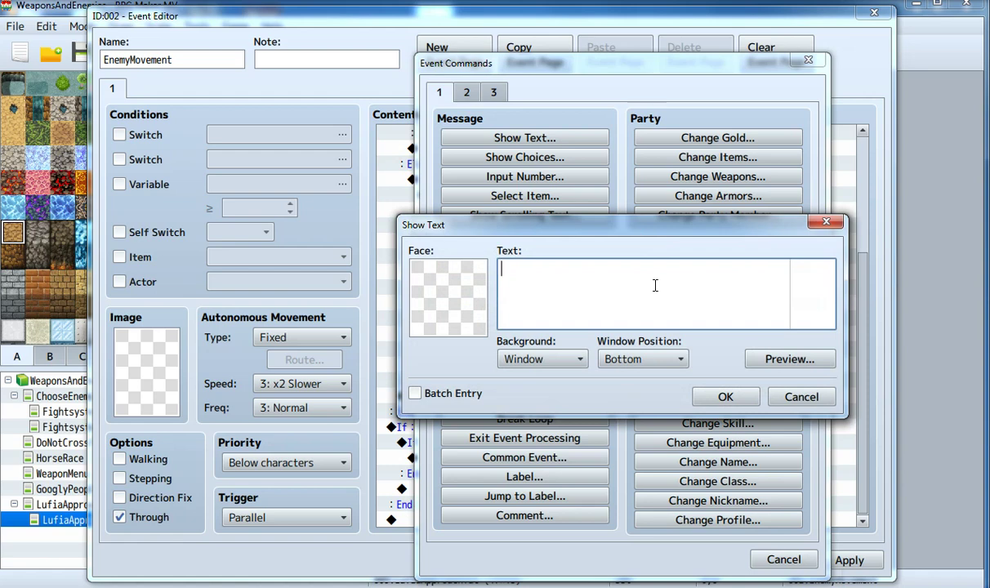
type("Ba")
type("t is on Bu")
type("tton!")
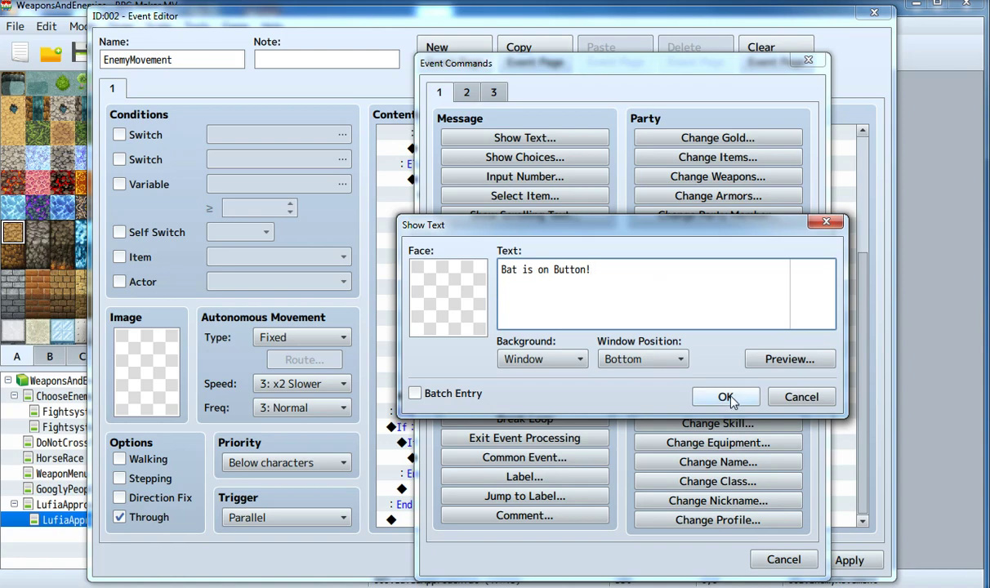
left_click(724, 396)
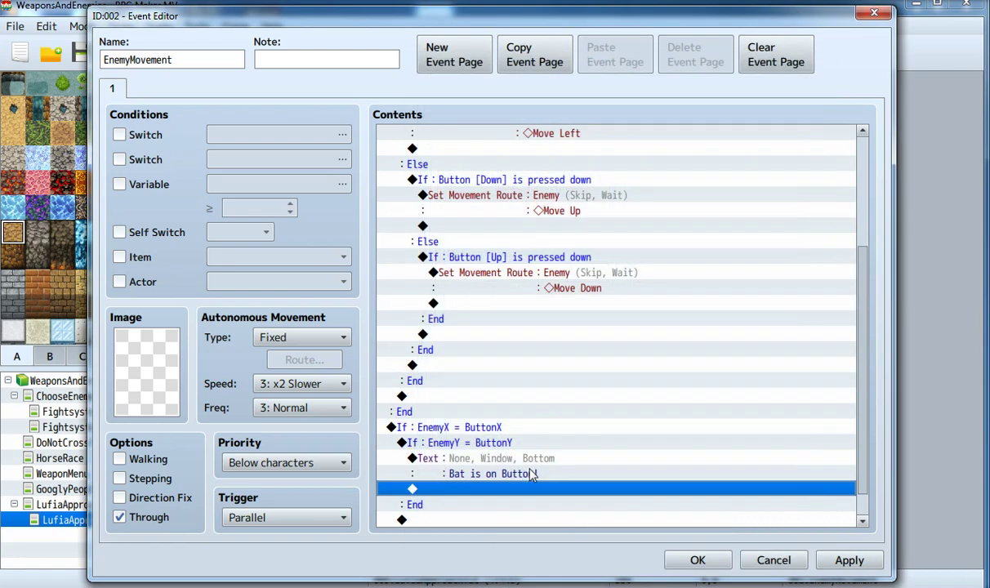
- Keep the event changes, save, and start a new playtest game, steering the bat onto the button
left_click(696, 559)
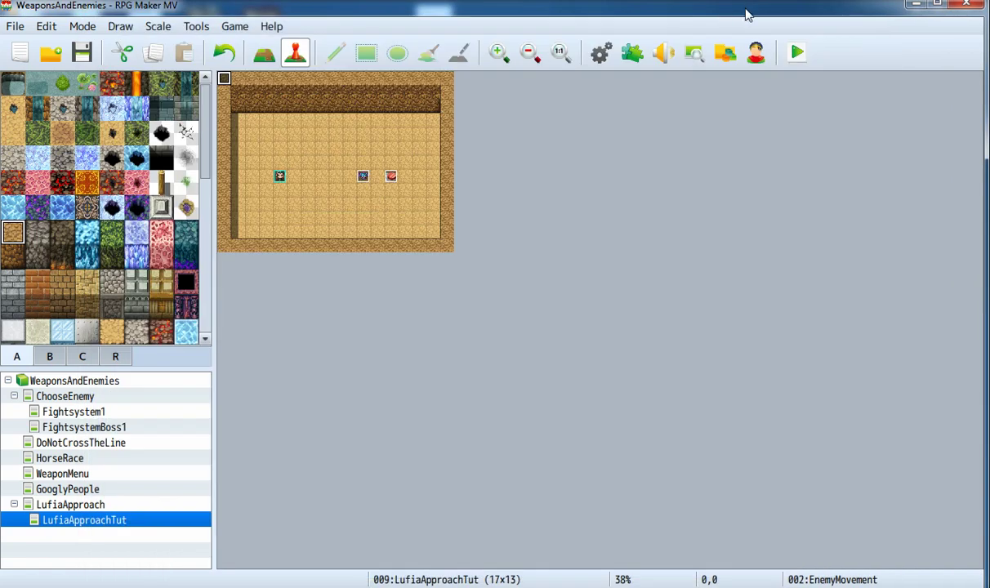
left_click(411, 323)
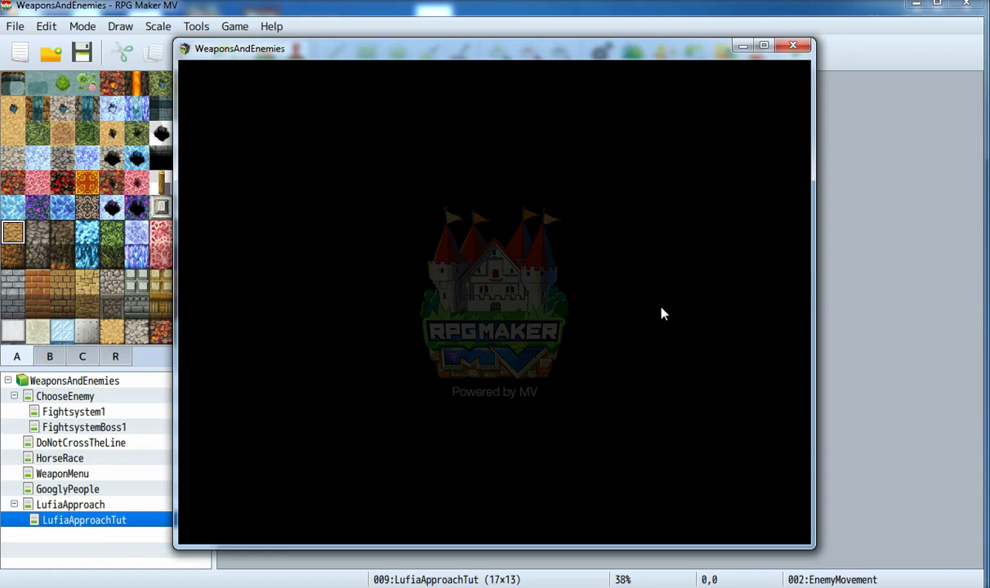
key("Return")
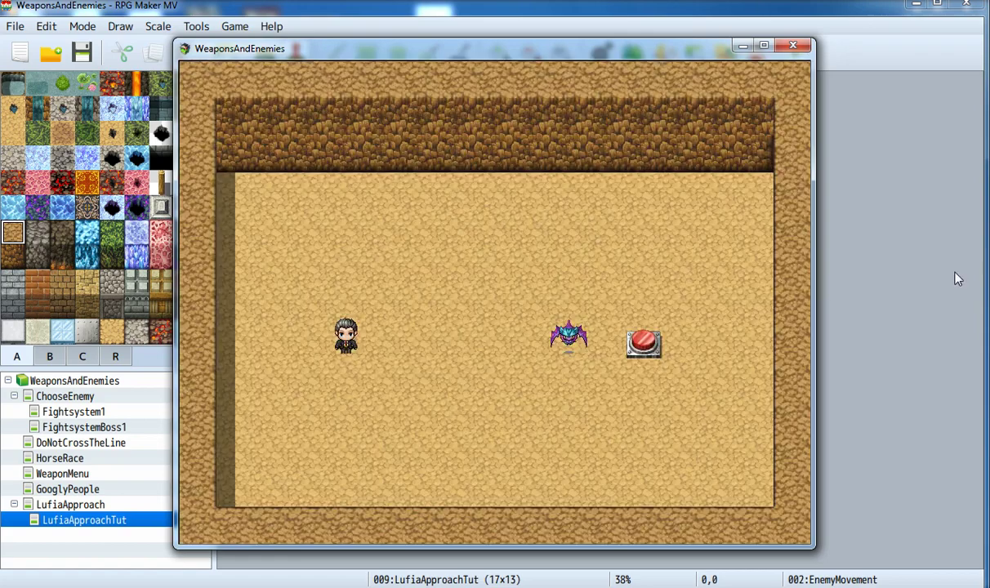
key("Right")
key("Left")
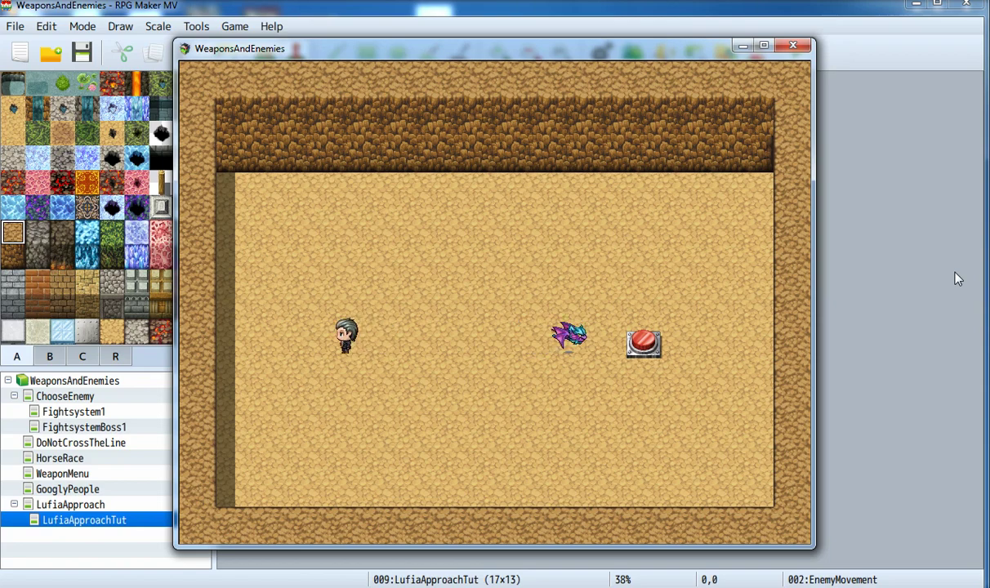
key("Left")
key("Left")
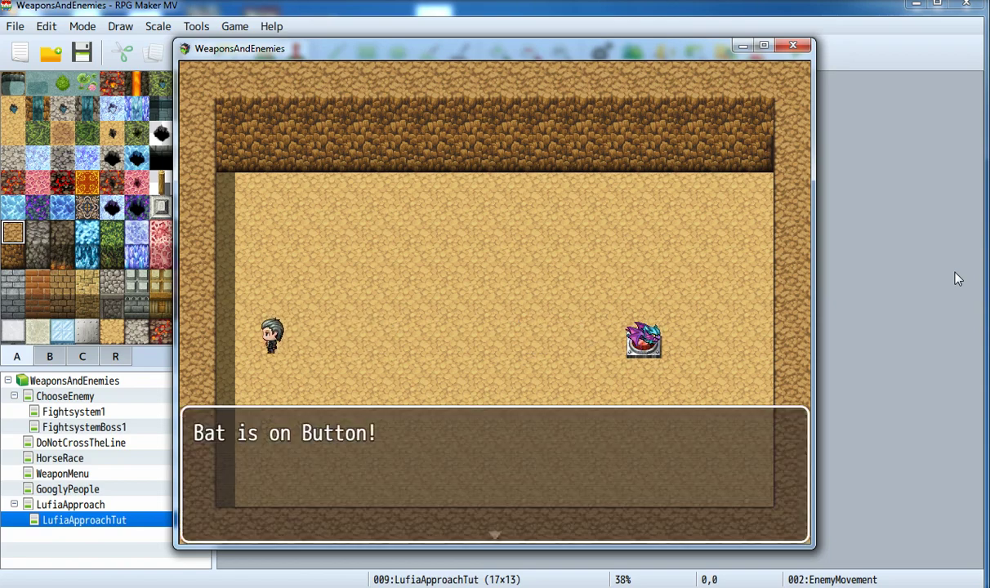
- Advance the repeated 'Bat is on Button!' messages, then end the playtest
key("Return")
key("Return")
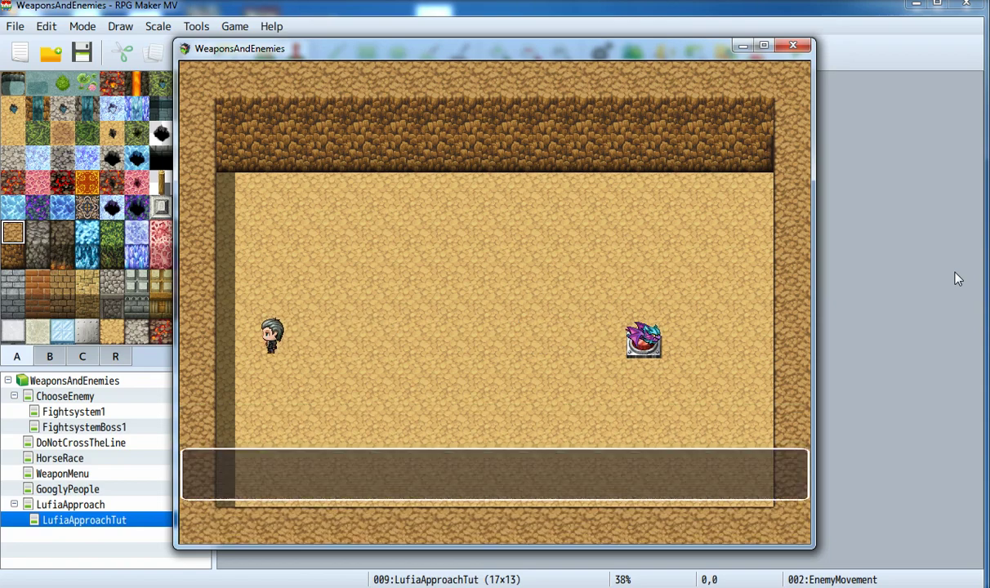
key("Return")
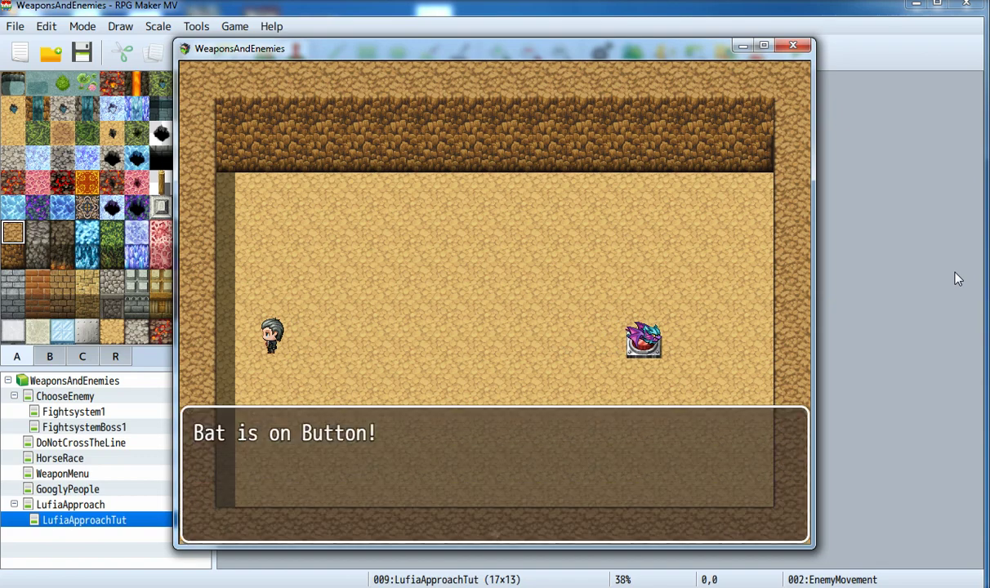
key("Return")
key("Return")
key("Return")
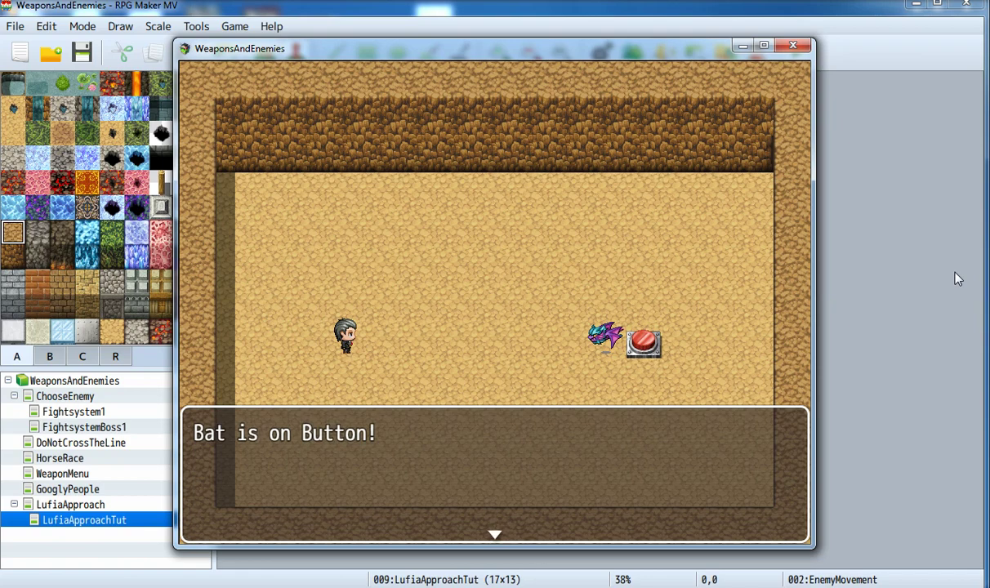
key("Return")
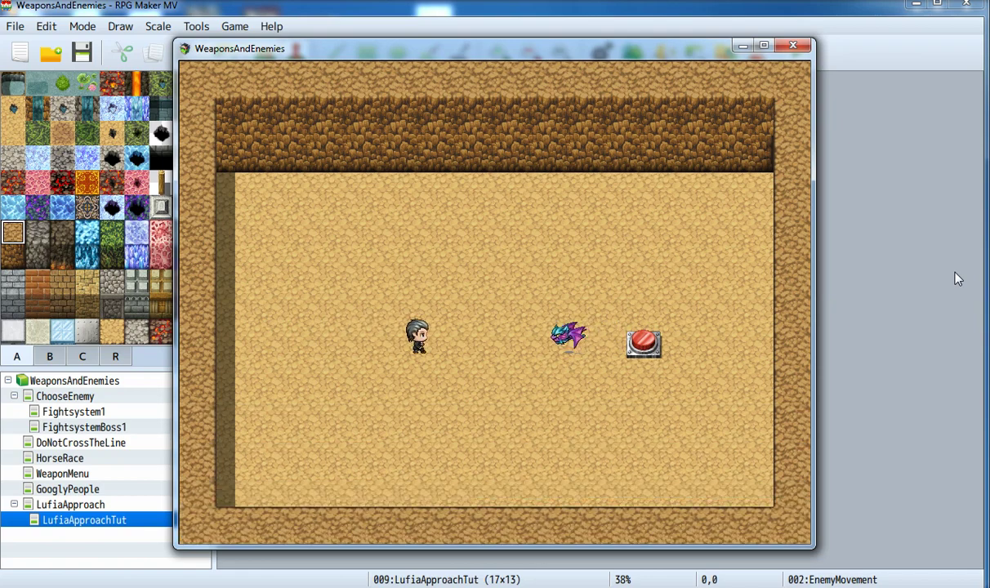
key("Return")
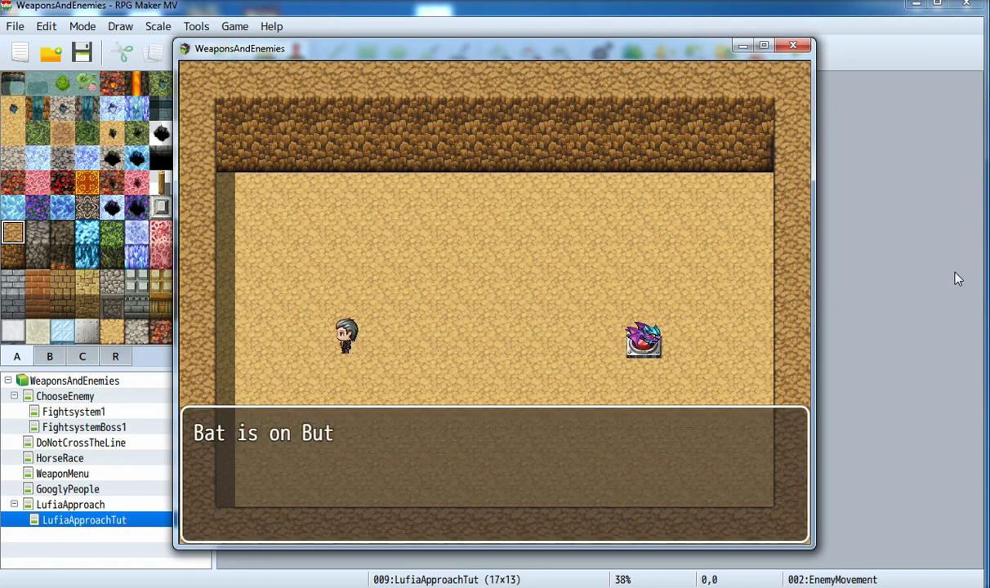
key("Return")
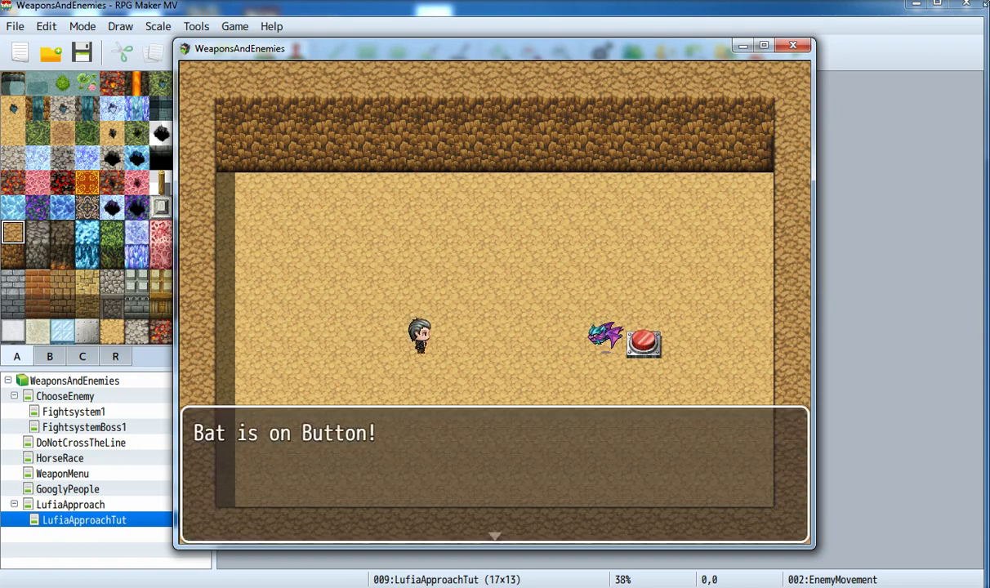
key("Return")
left_click(791, 46)
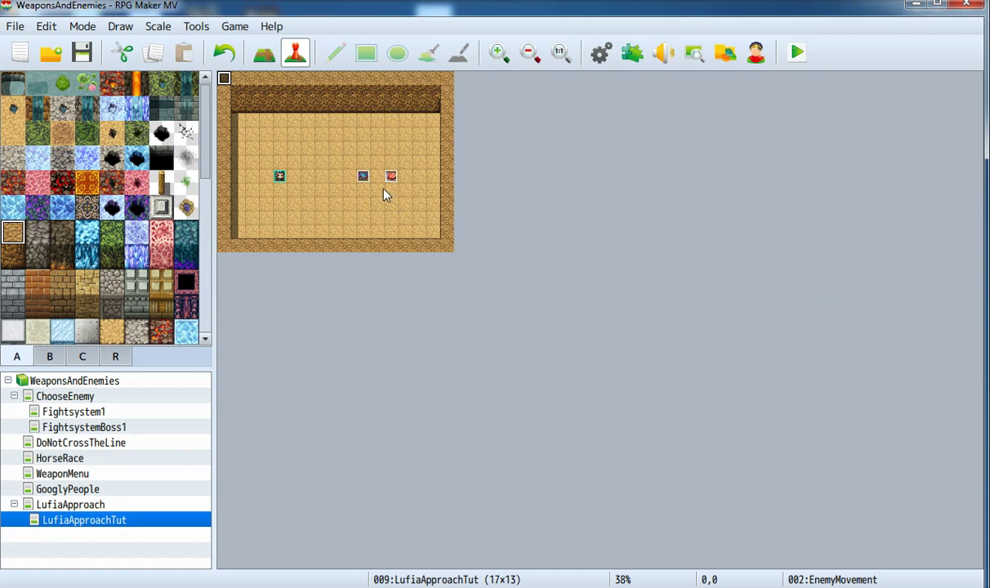
- Create a new event on the top wall tile using the wooden !Door1 door sprite
double_click(323, 109)
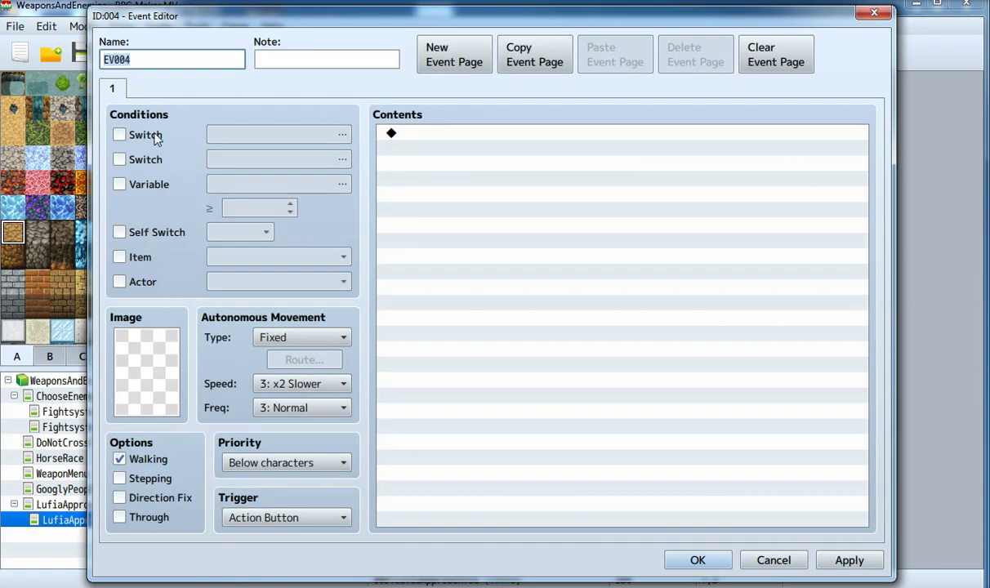
double_click(144, 342)
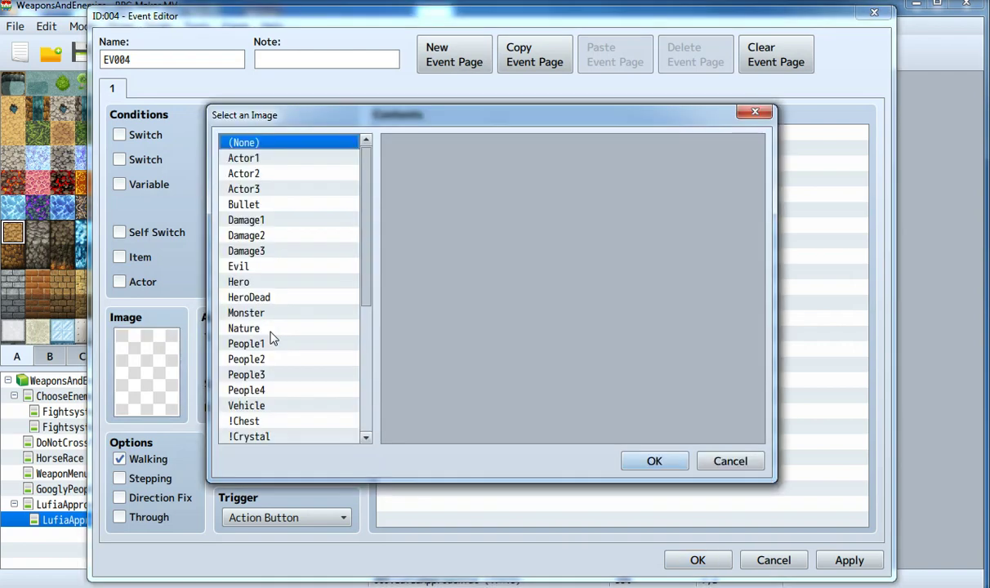
scroll(272, 340, "down", 2)
scroll(273, 335, "down", 3)
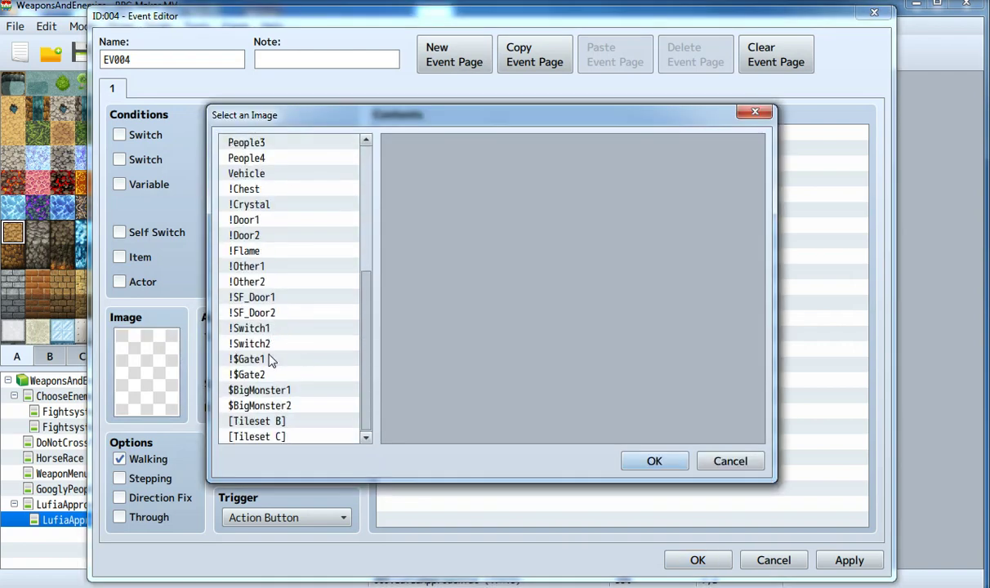
scroll(272, 360, "up", 2)
left_click(257, 251)
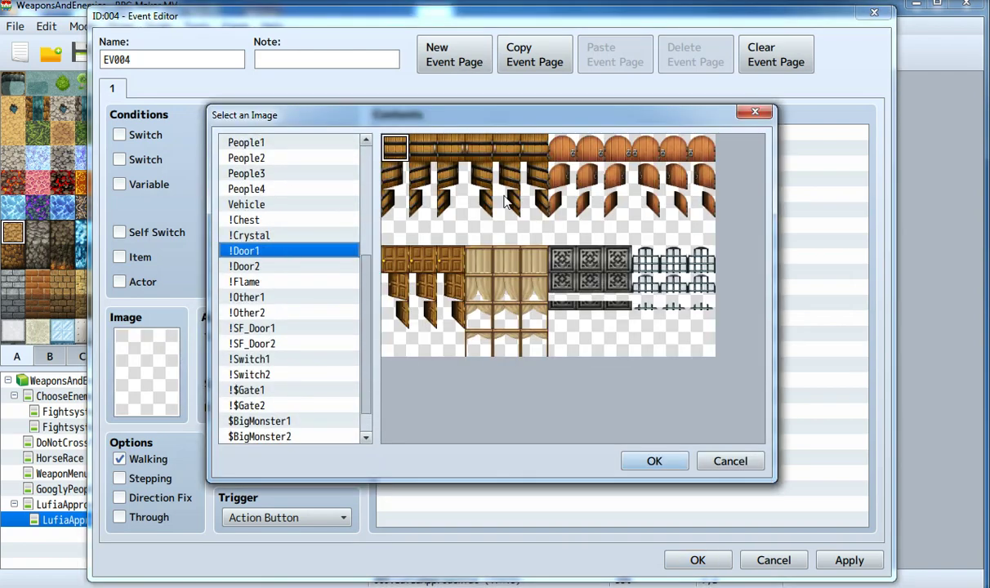
double_click(393, 158)
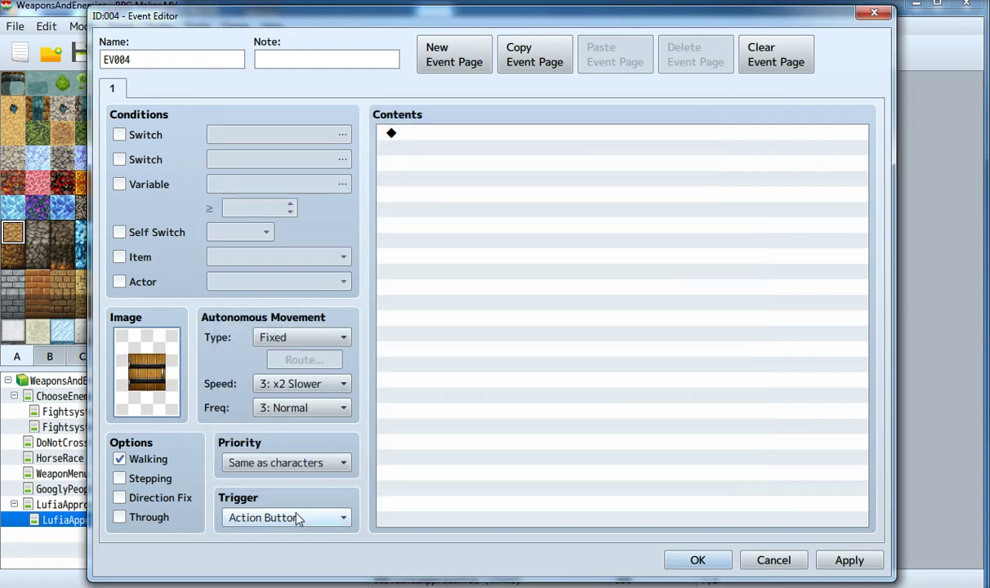
- Rename the new event to 'Door'
double_click(153, 63)
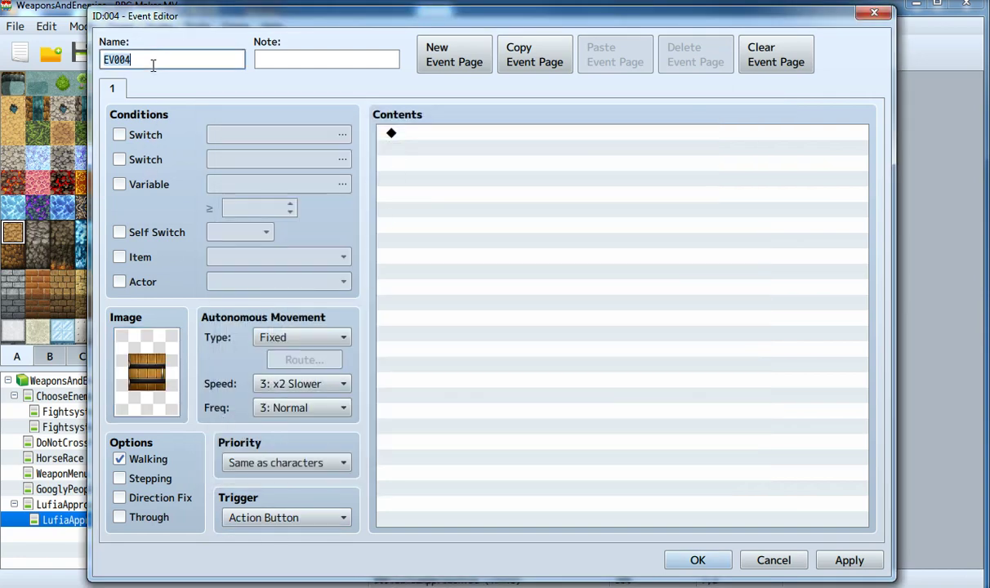
type("Door")
left_click(443, 159)
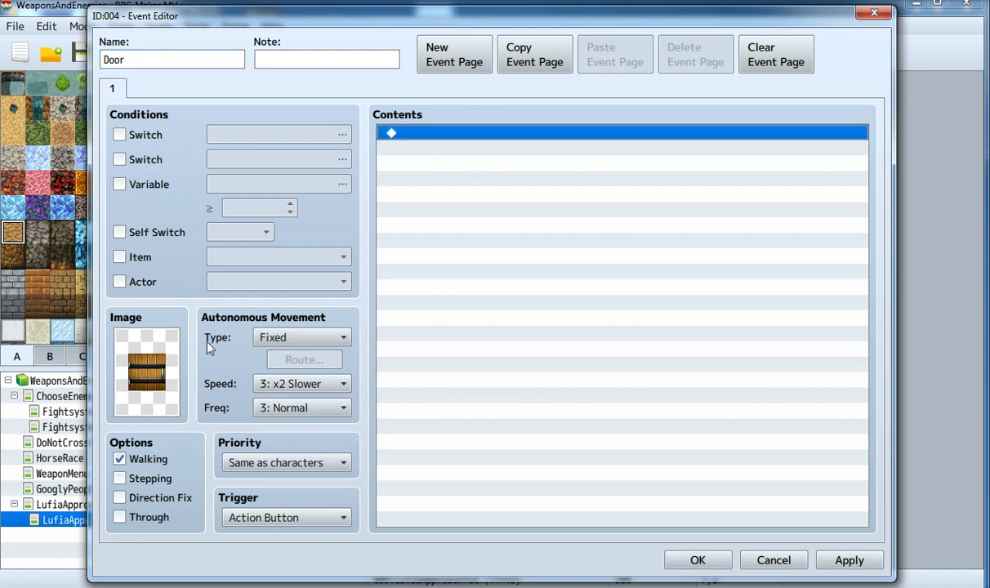
- Add a Show Text command reading 'The door is closed!' to the Door event's contents
double_click(480, 134)
left_click(513, 138)
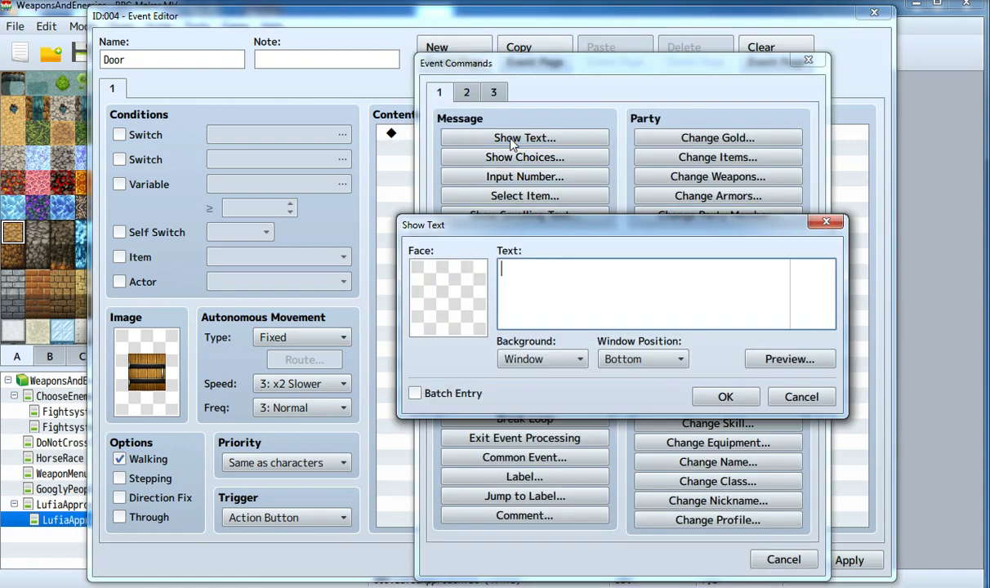
type("The")
type(" door i")
type("s")
type(" close")
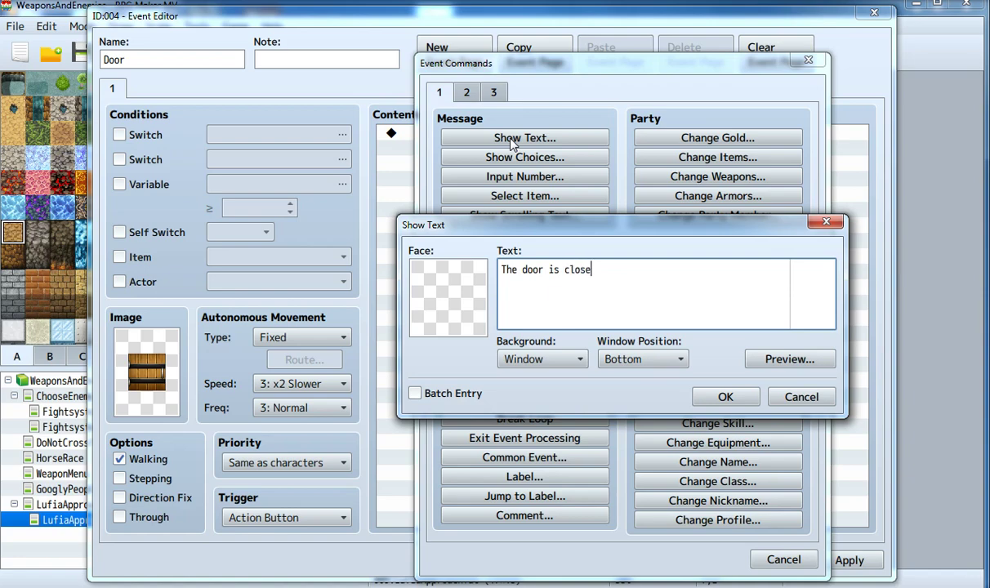
type("d!")
left_click(716, 397)
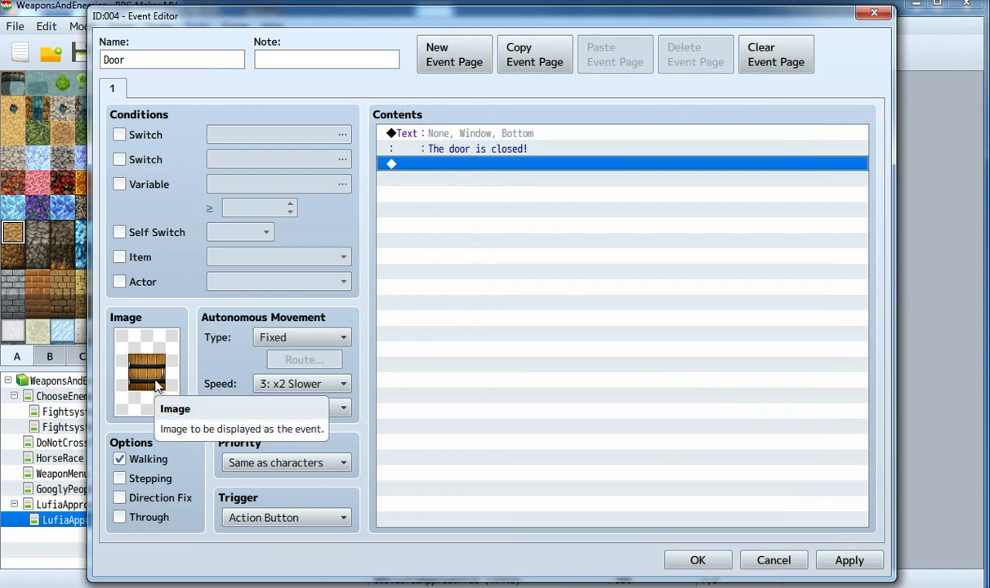
left_click(494, 145)
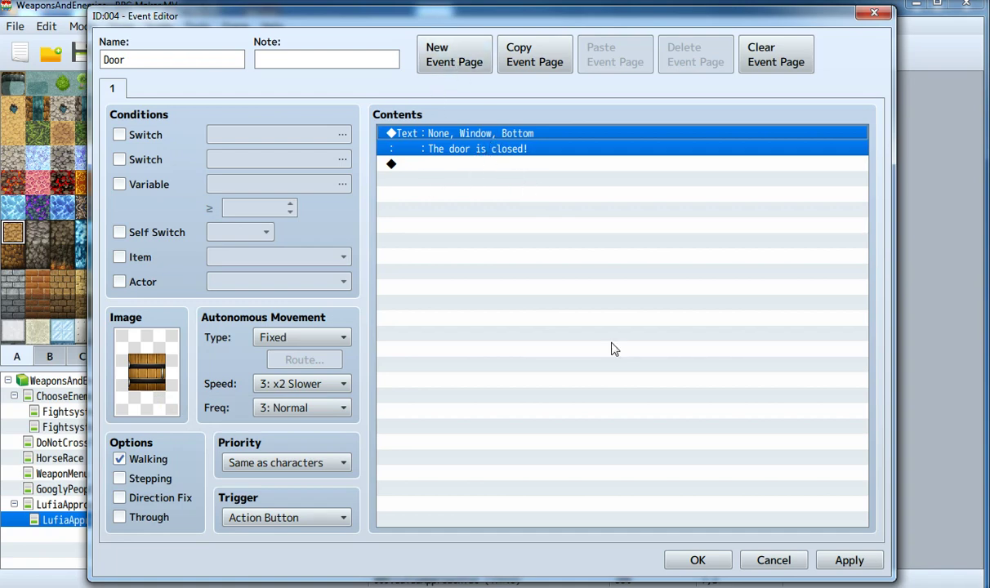
- Add page 2 to the Door event, conditioned on switch 0022 DoorOpen
left_click(448, 47)
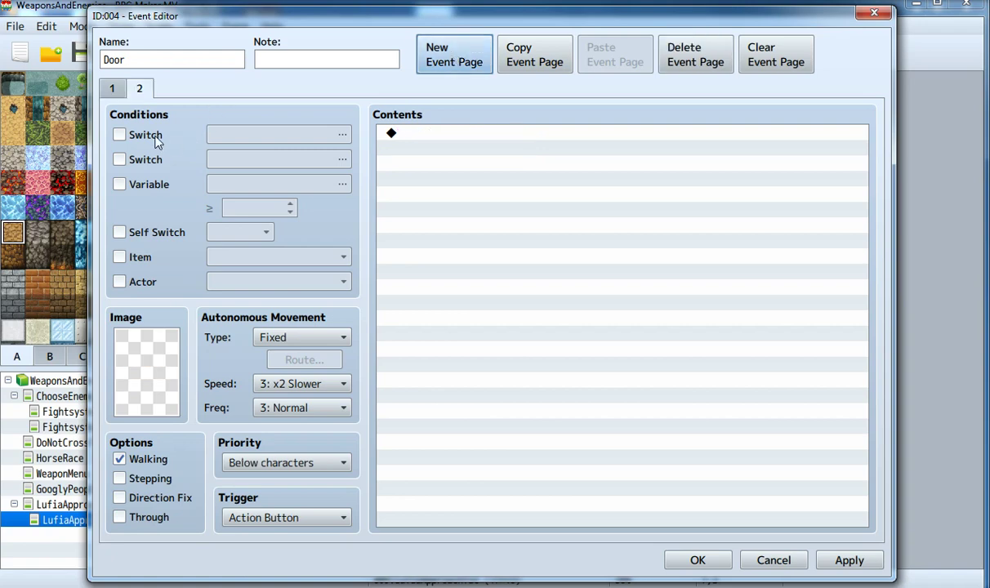
left_click(155, 137)
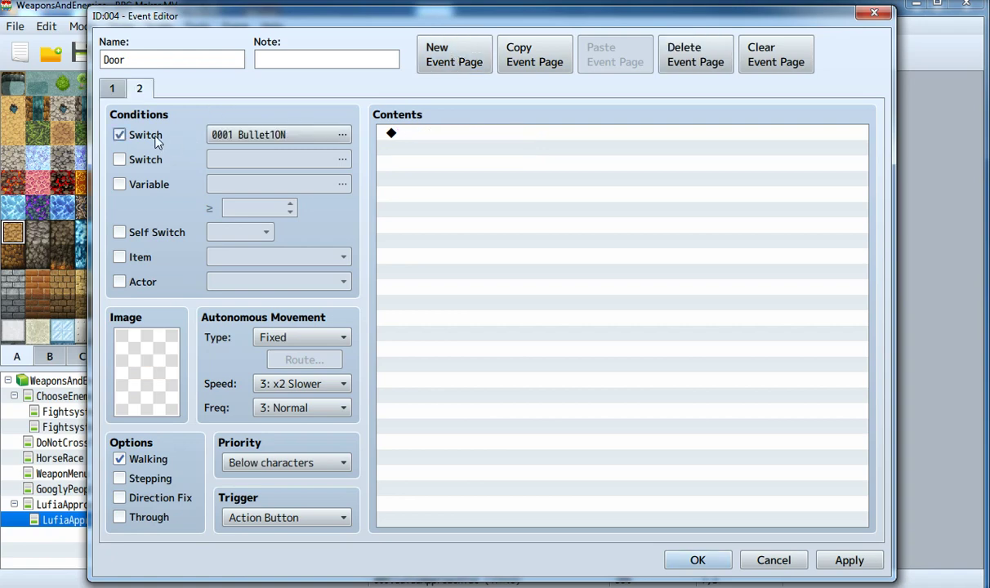
left_click(244, 137)
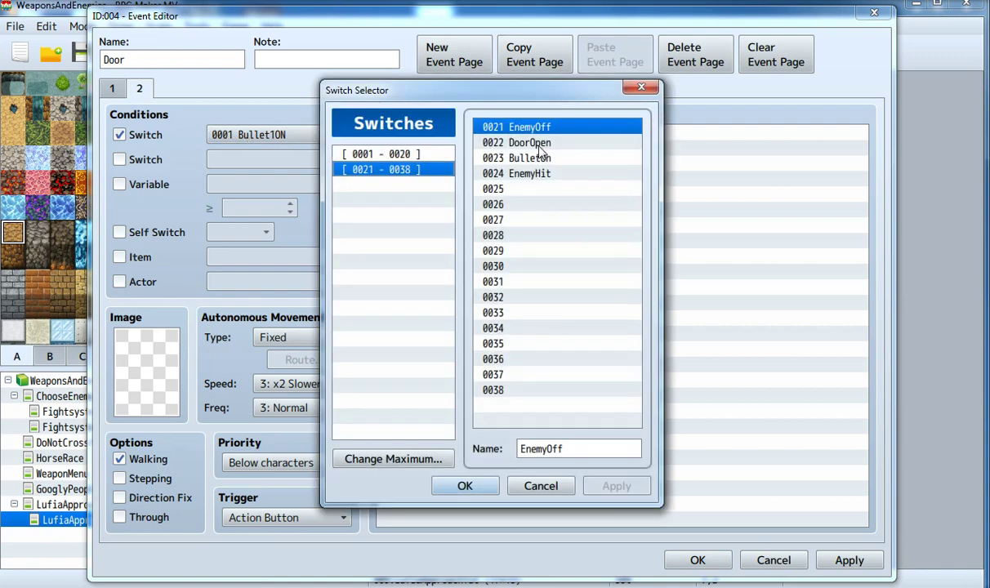
left_click(539, 145)
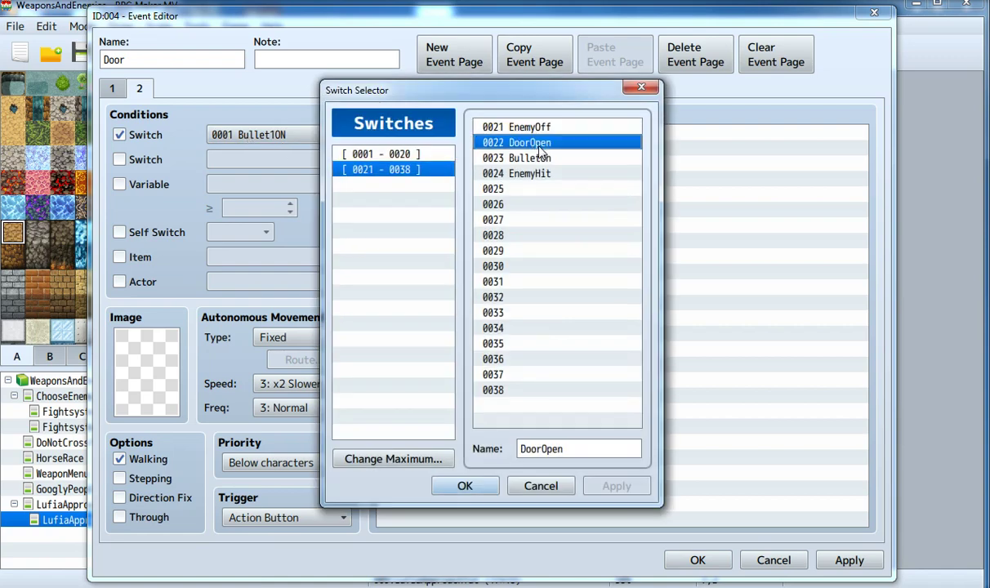
left_click(465, 487)
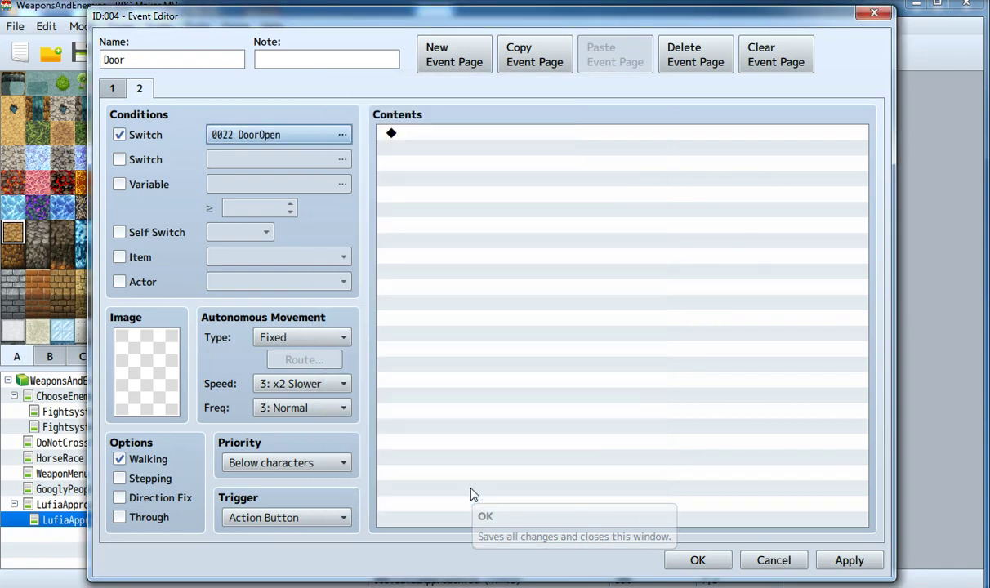
double_click(471, 492)
left_click(778, 562)
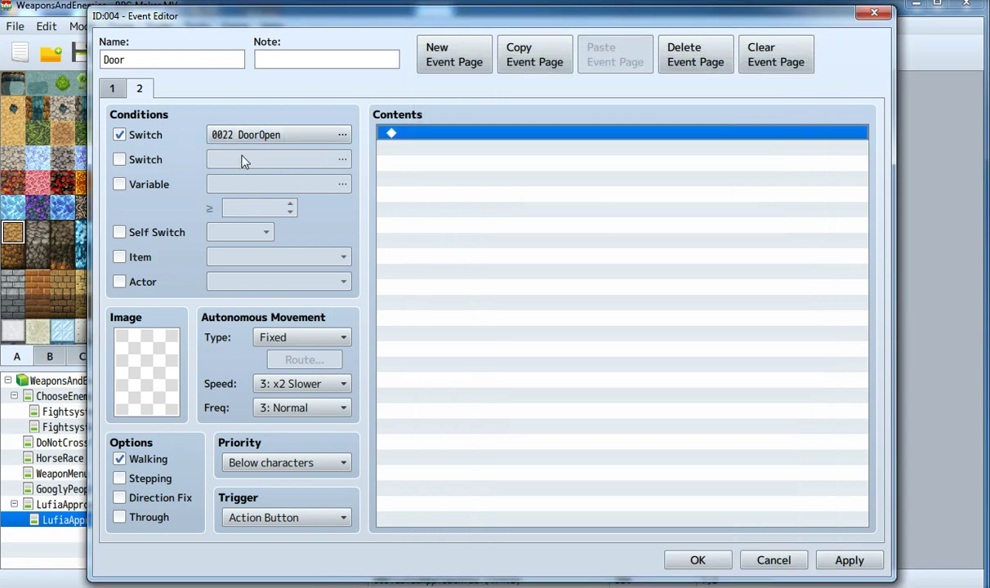
- Set page 2's image to the open door from the !Door1 sprite sheet
left_click(136, 378)
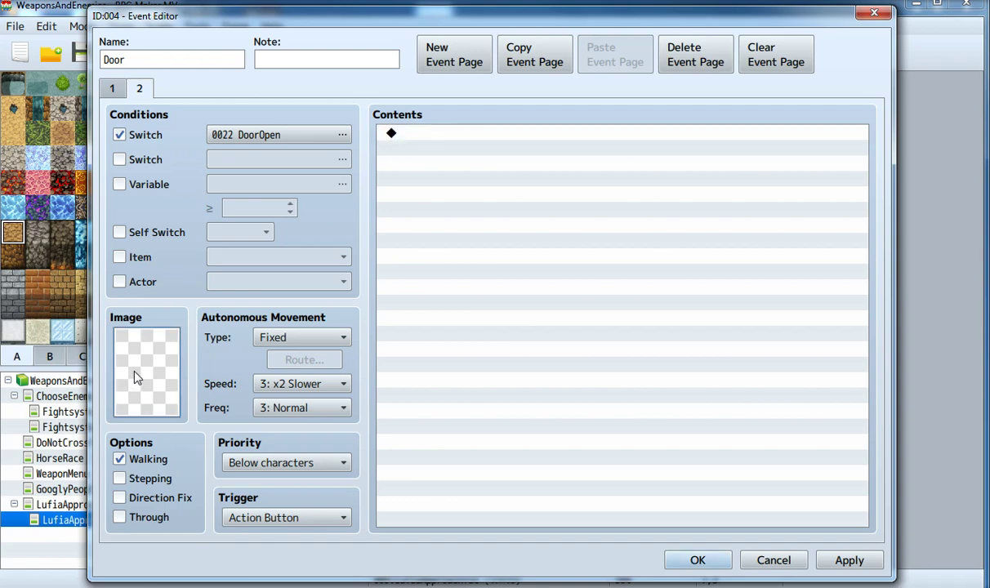
double_click(137, 377)
scroll(298, 268, "down", 1)
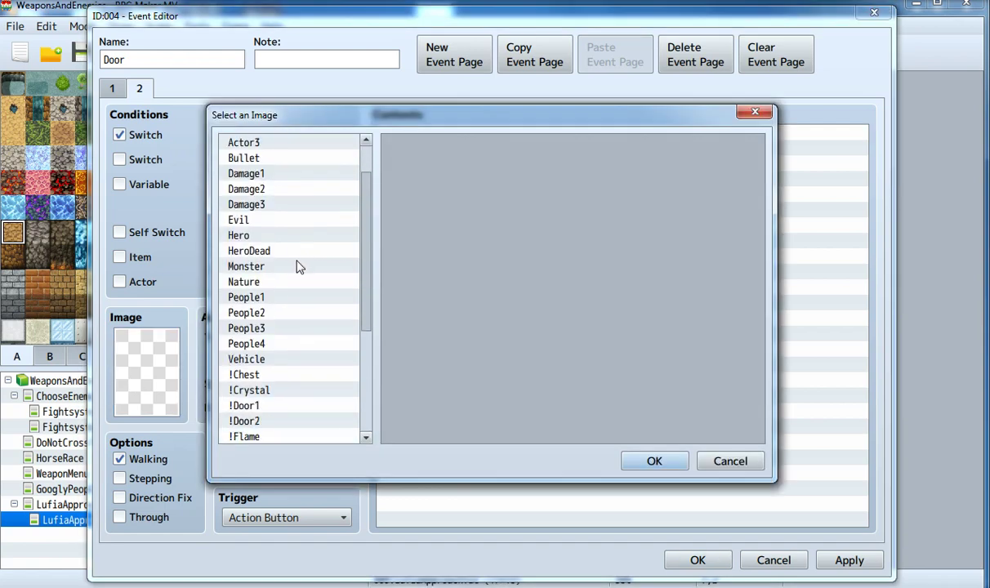
scroll(298, 267, "down", 4)
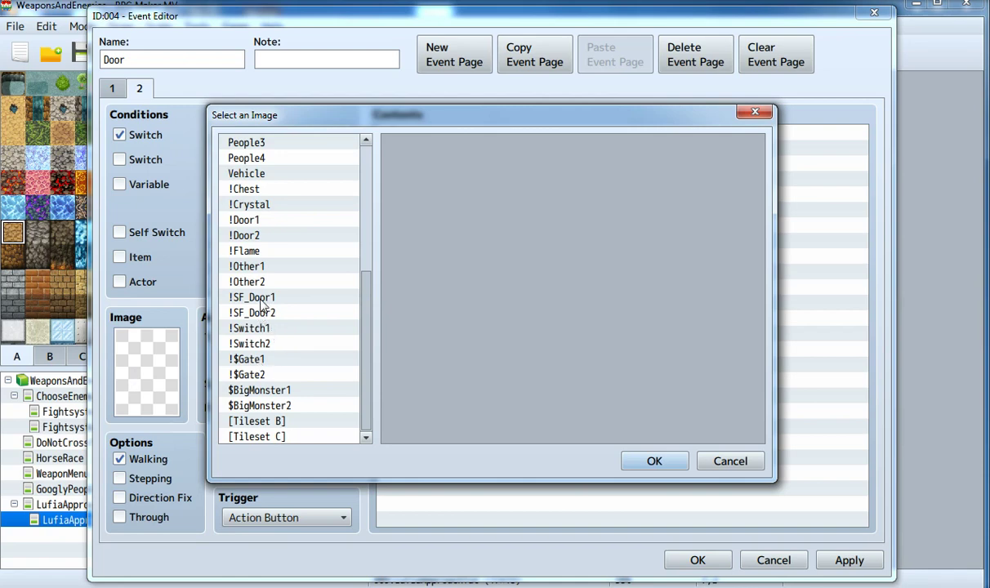
left_click(252, 218)
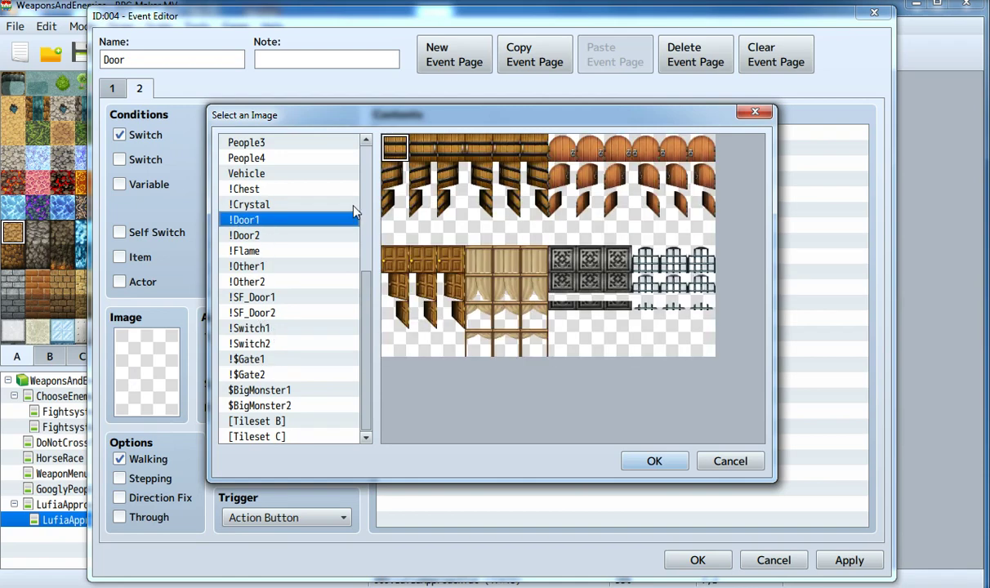
double_click(380, 199)
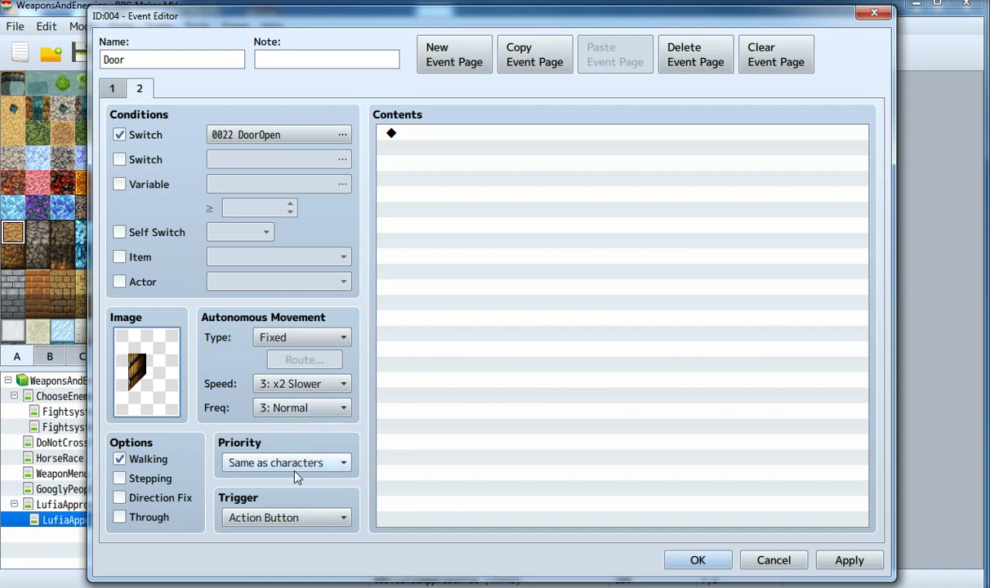
- Set page 2's trigger to Player Touch
left_click(283, 517)
left_click(297, 560)
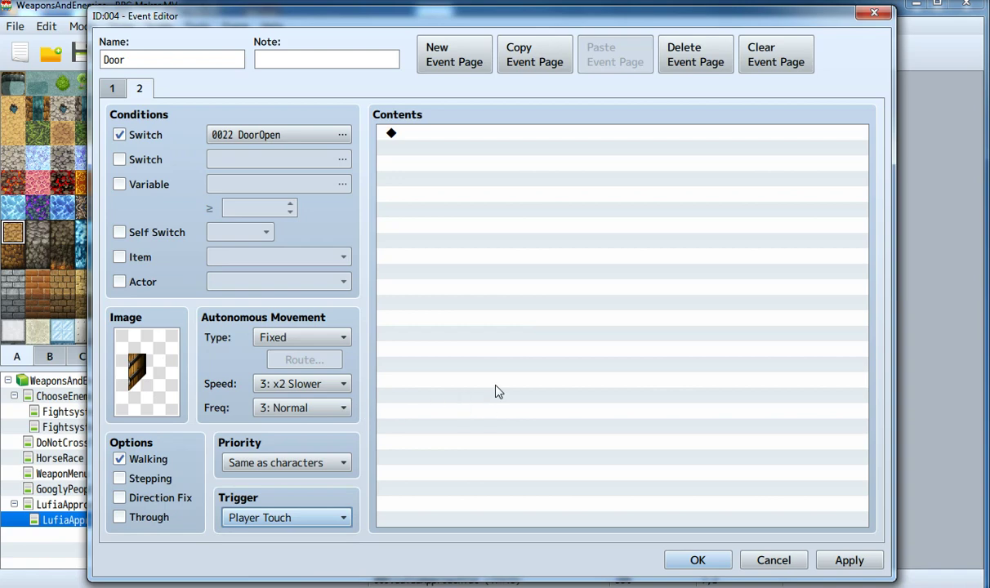
left_click(500, 155)
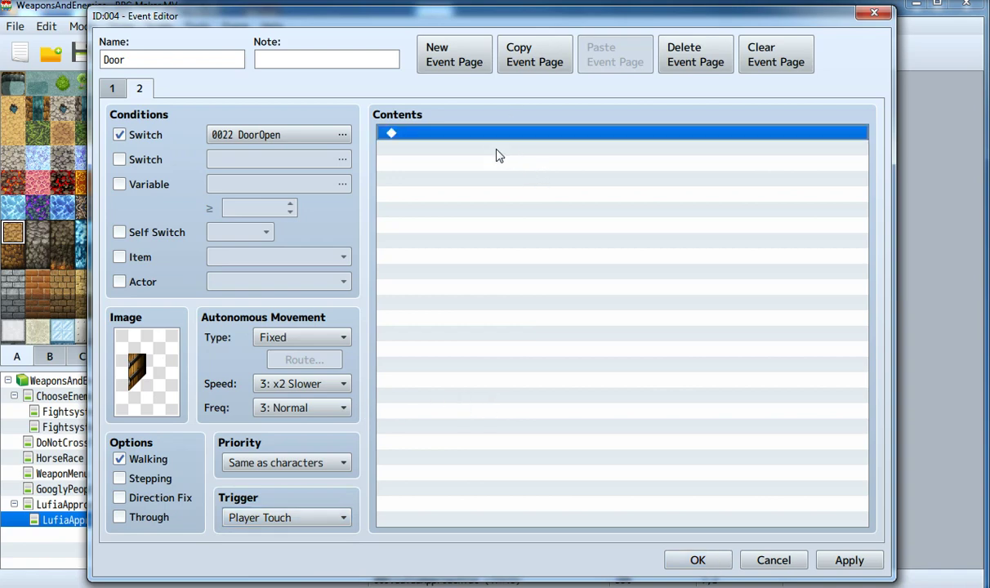
double_click(500, 155)
left_click(513, 143)
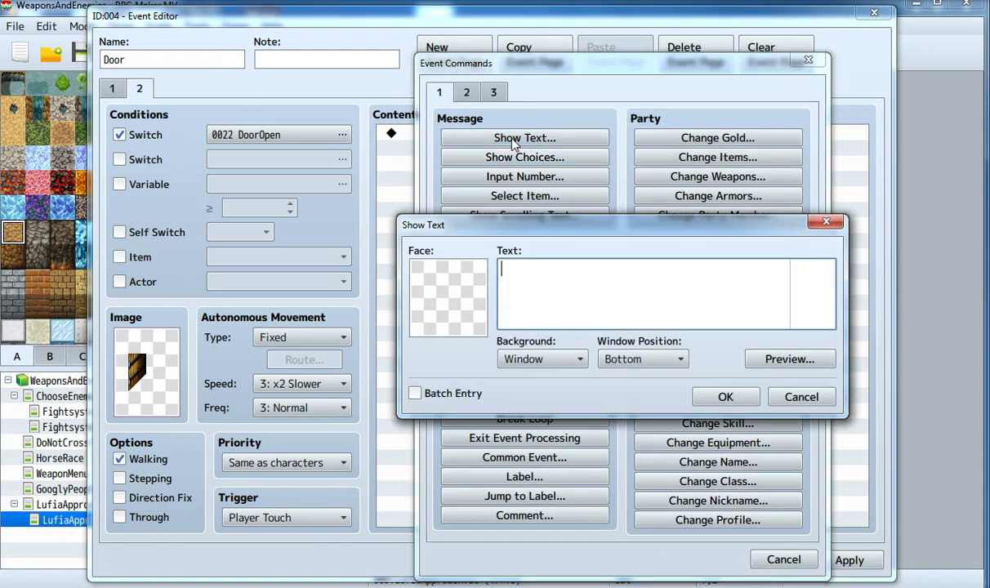
type("The do")
type("o")
type("r")
key("BackSpace")
key("BackSpace")
key("BackSpace")
key("BackSpace")
key("BackSpace")
left_click(799, 397)
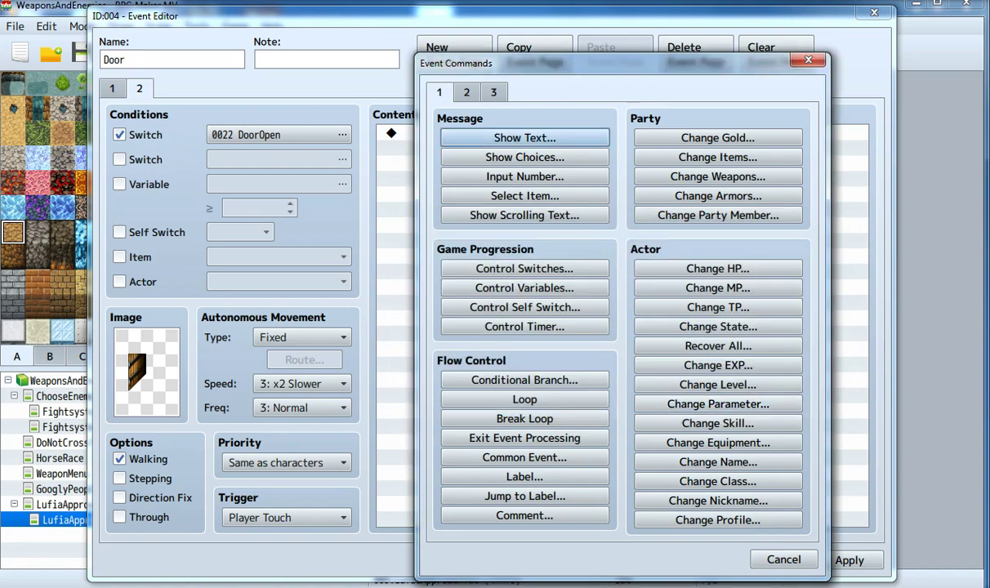
left_click(784, 559)
left_click(128, 347)
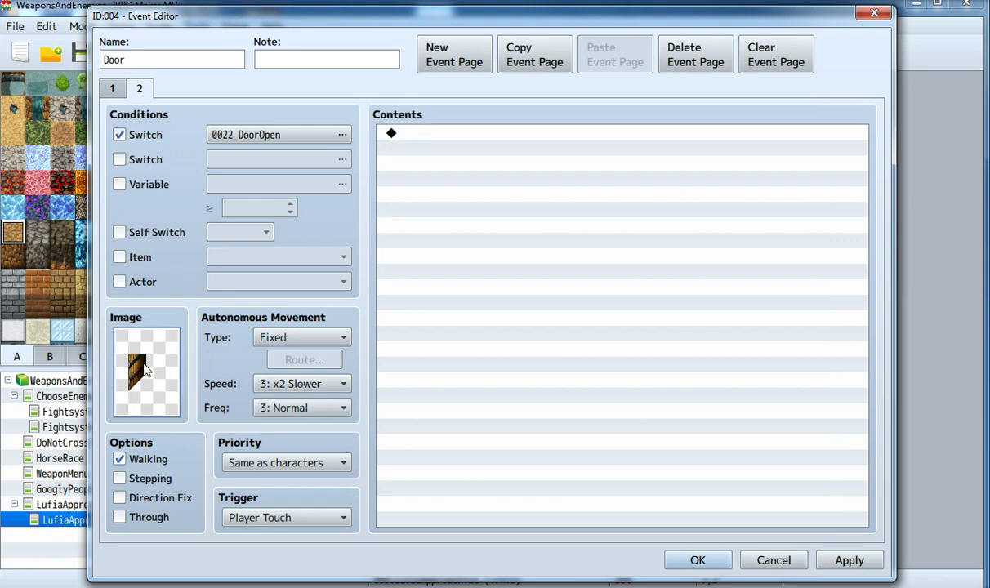
left_click(104, 89)
left_click(141, 88)
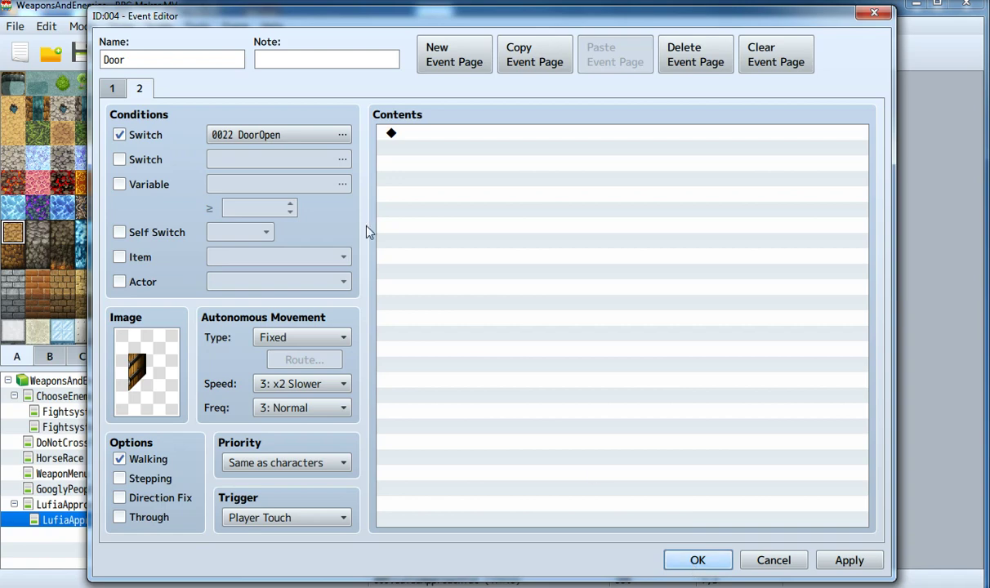
- Save the Door event, open EnemyMovement, and delete its 'Bat is on Button!' message
left_click(686, 562)
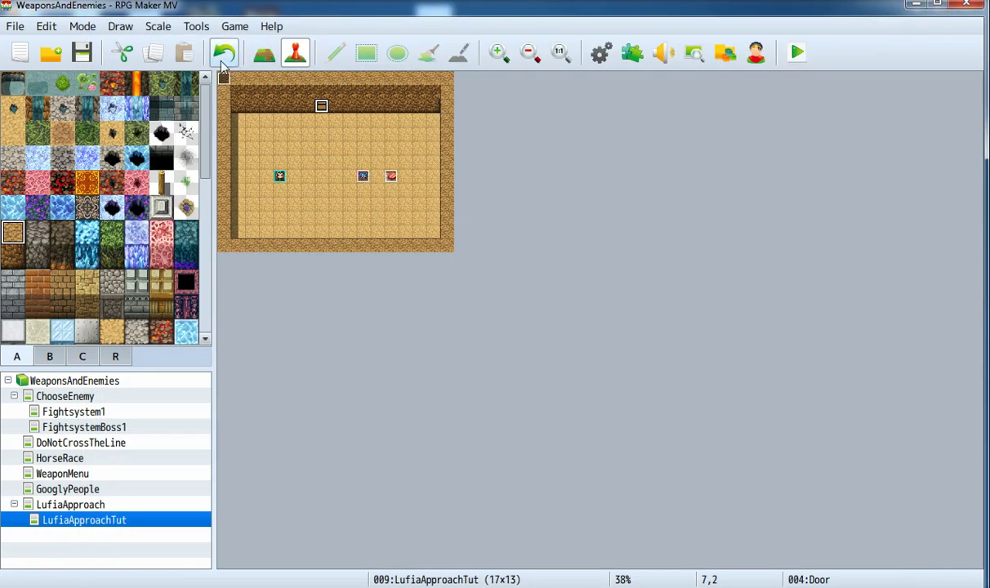
left_click(223, 79)
key("Return")
scroll(552, 317, "down", 3)
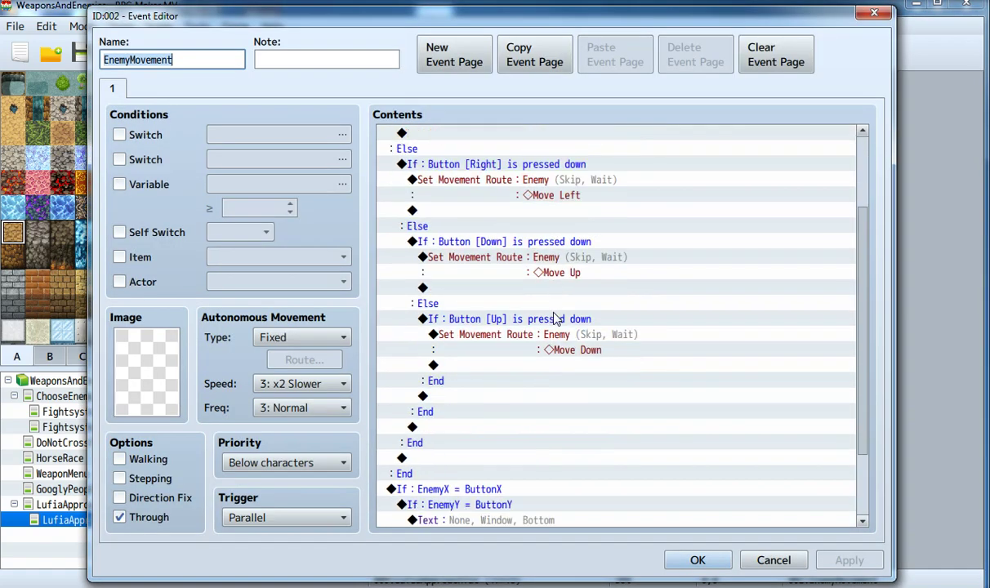
scroll(552, 319, "down", 3)
left_click(701, 433)
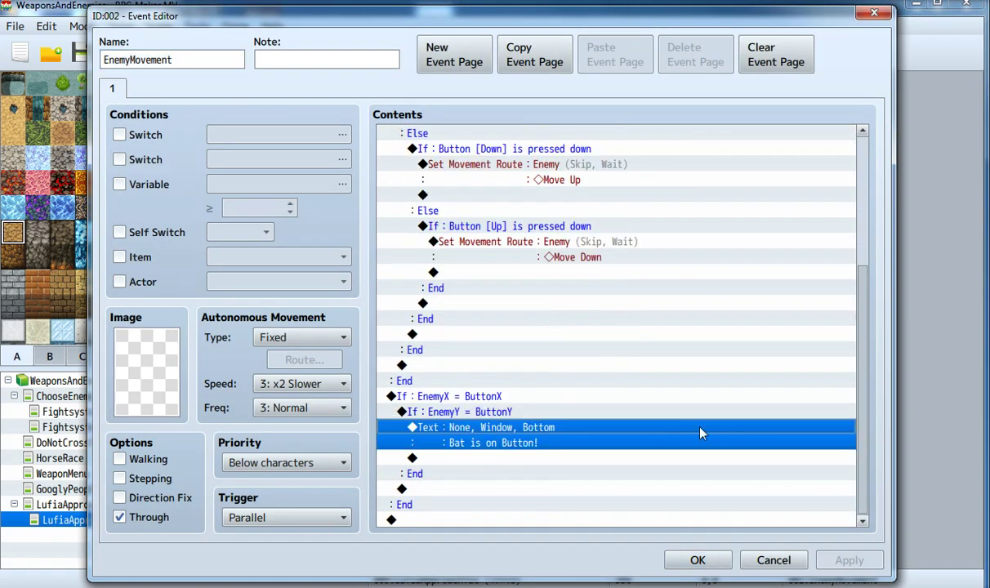
key("Delete")
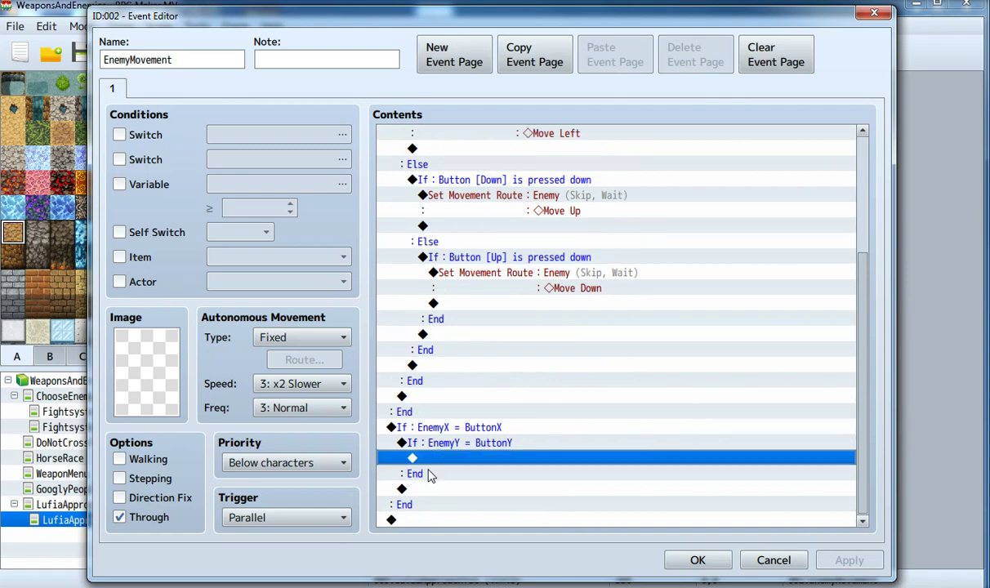
- Insert Control Switches #0022 DoorOpen = ON inside the EnemyY position check
double_click(457, 463)
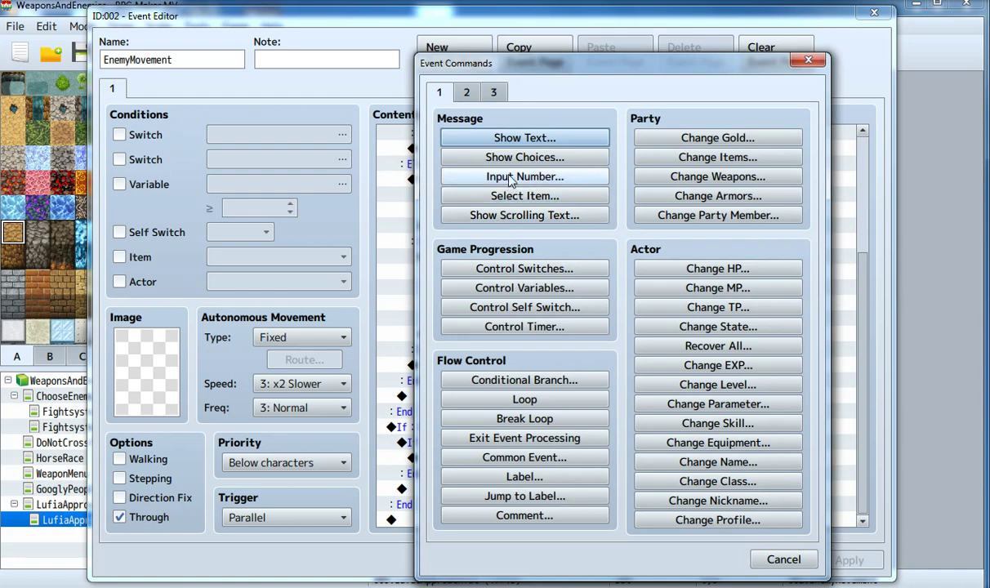
left_click(515, 270)
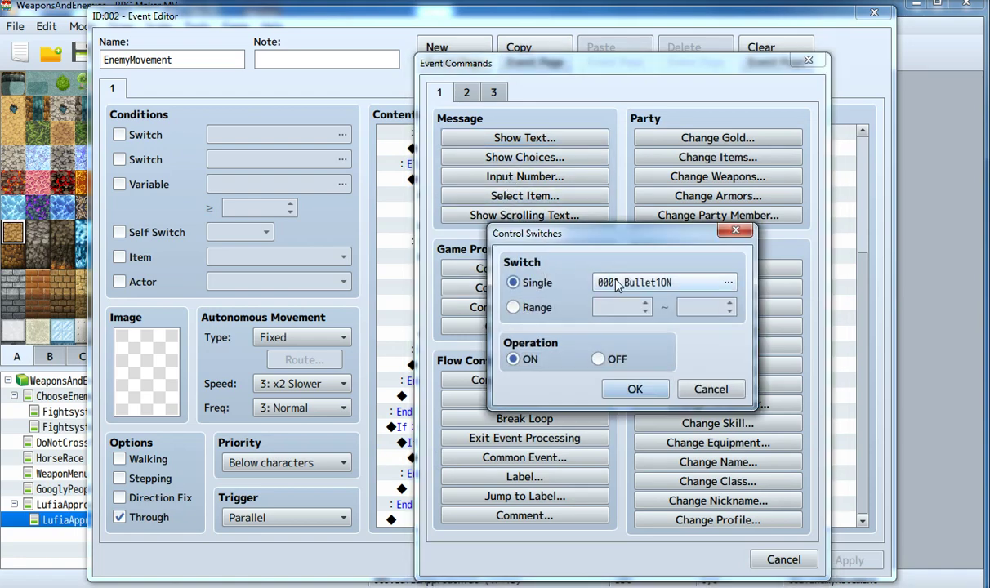
left_click(623, 282)
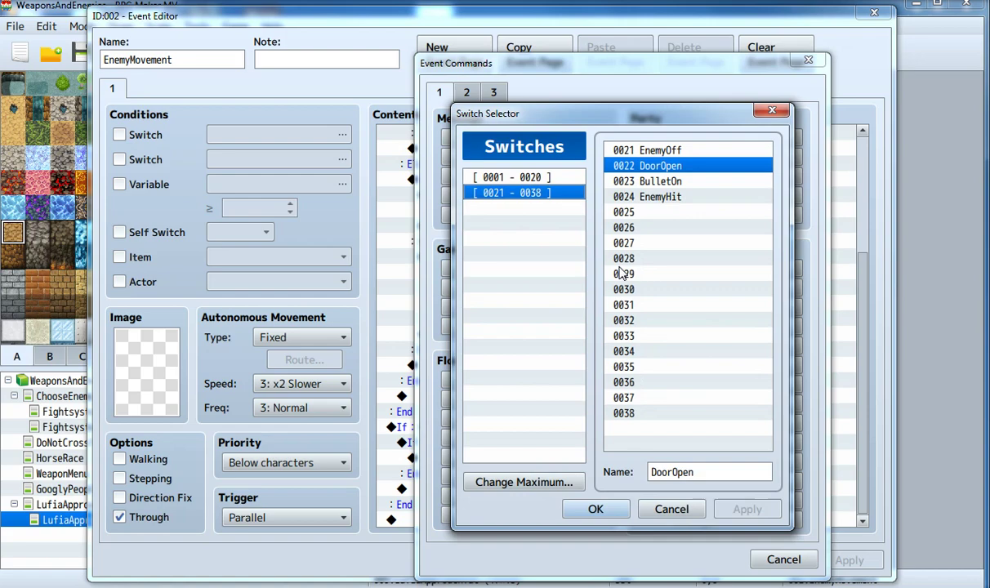
double_click(664, 161)
left_click(634, 389)
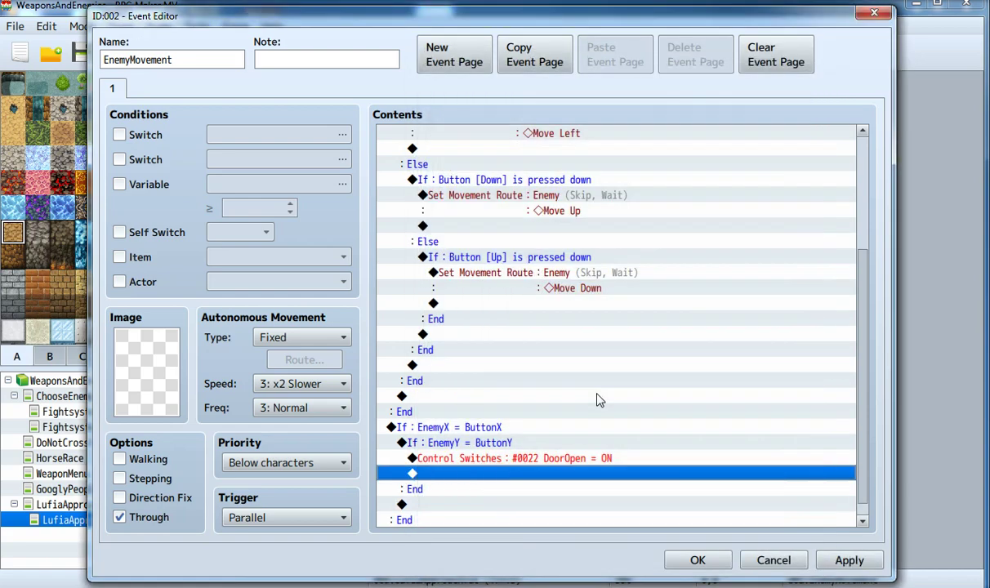
- Edit the EnemyX = ButtonX condition to add an Else branch
left_click(474, 411)
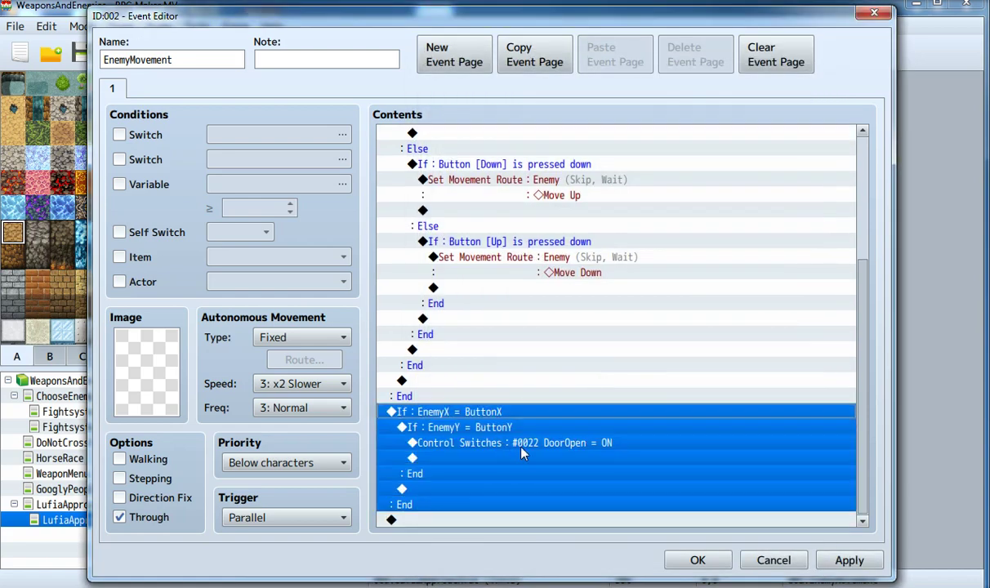
left_click(496, 443)
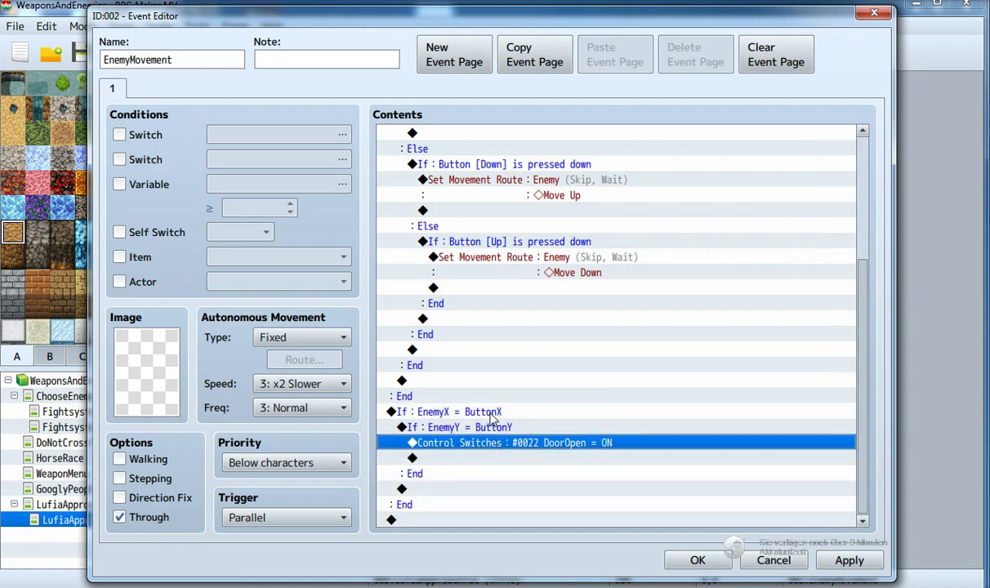
left_click(491, 413)
right_click(490, 413)
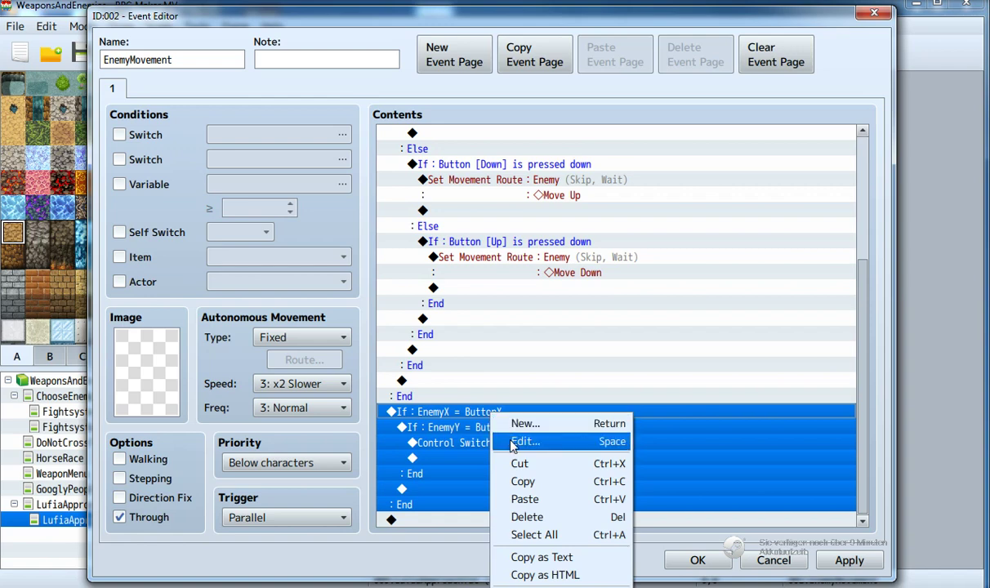
left_click(513, 443)
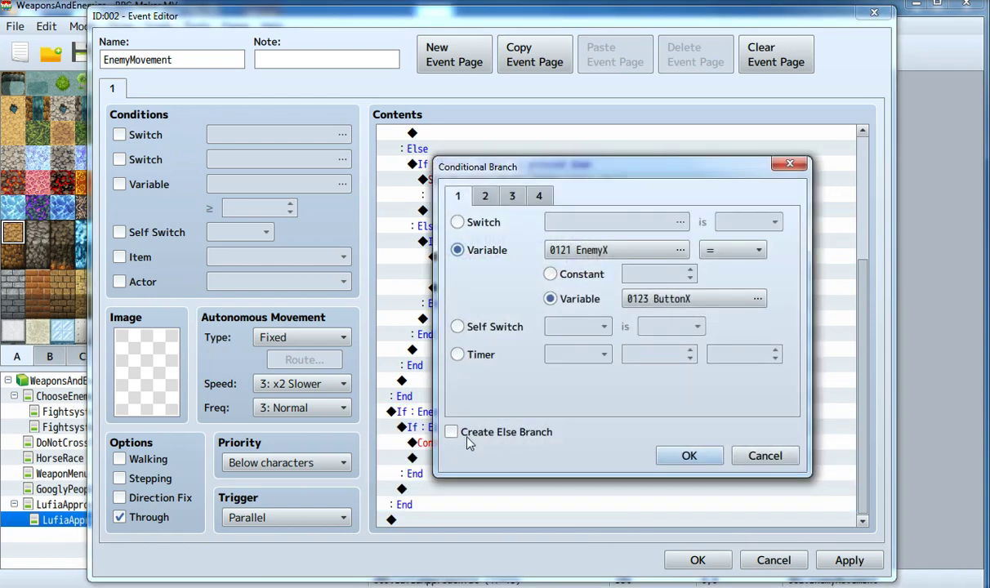
left_click(765, 456)
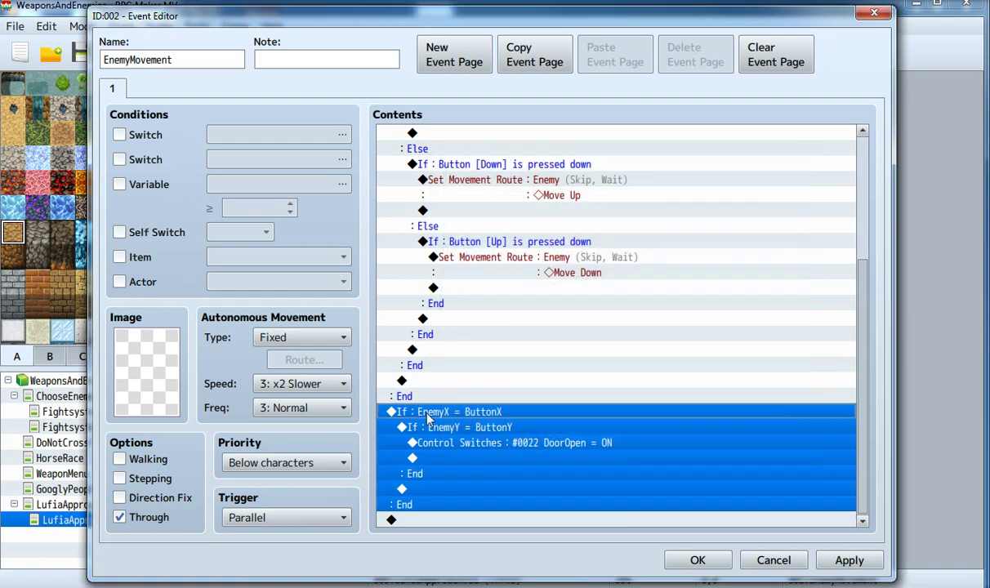
right_click(468, 421)
left_click(482, 448)
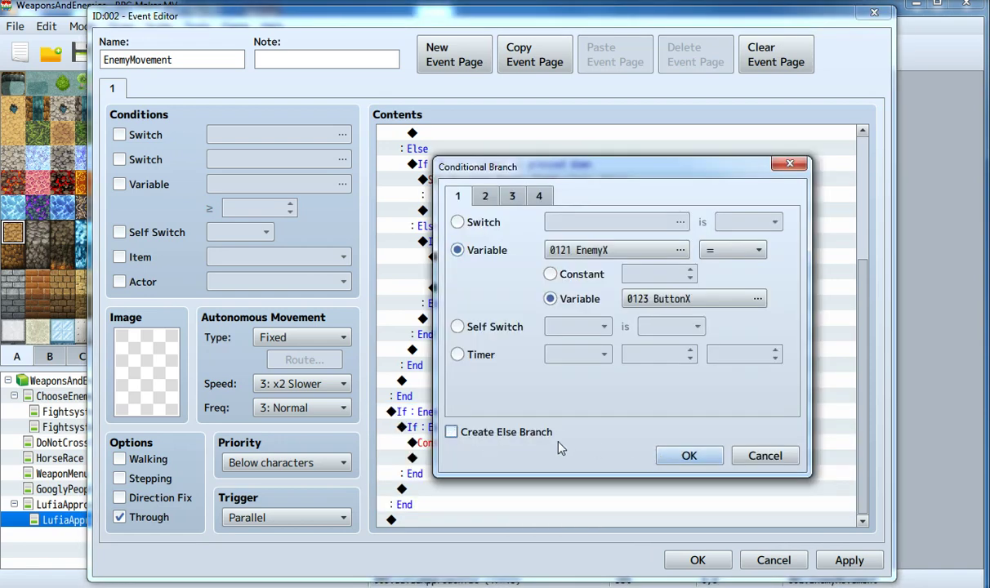
left_click(686, 455)
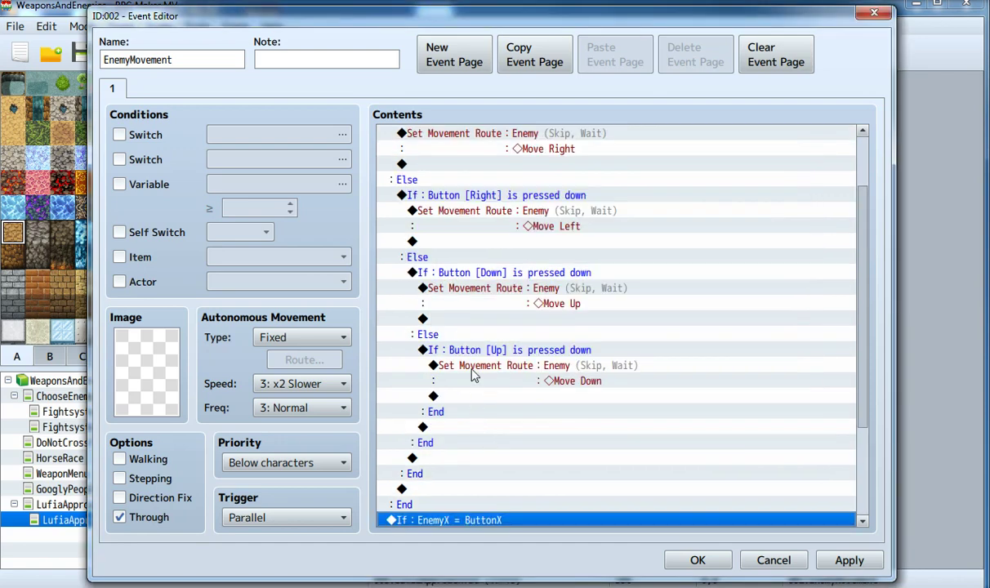
- Edit the inner EnemyY = ButtonY condition to add an Else branch
scroll(490, 387, "down", 2)
scroll(490, 388, "down", 2)
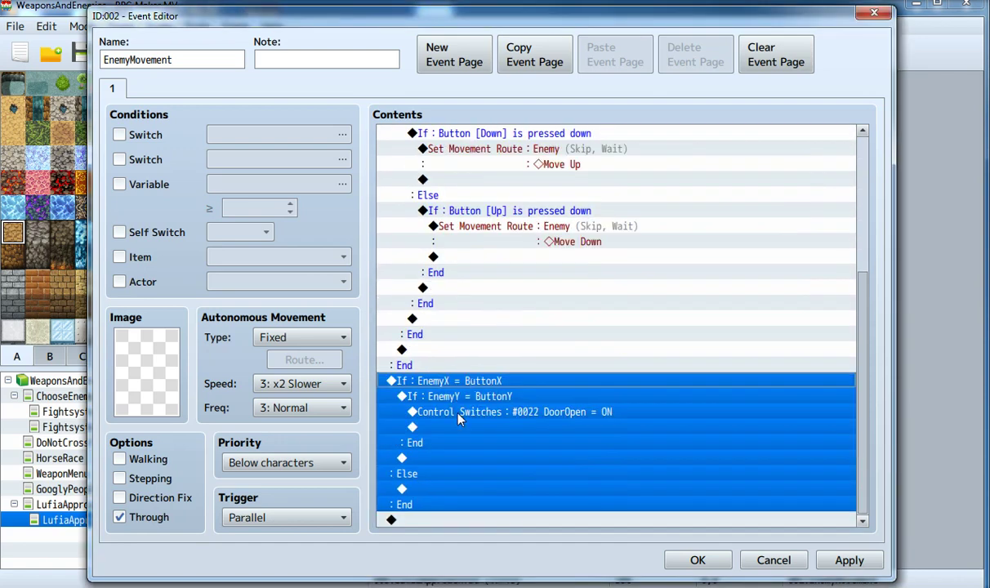
left_click(437, 396)
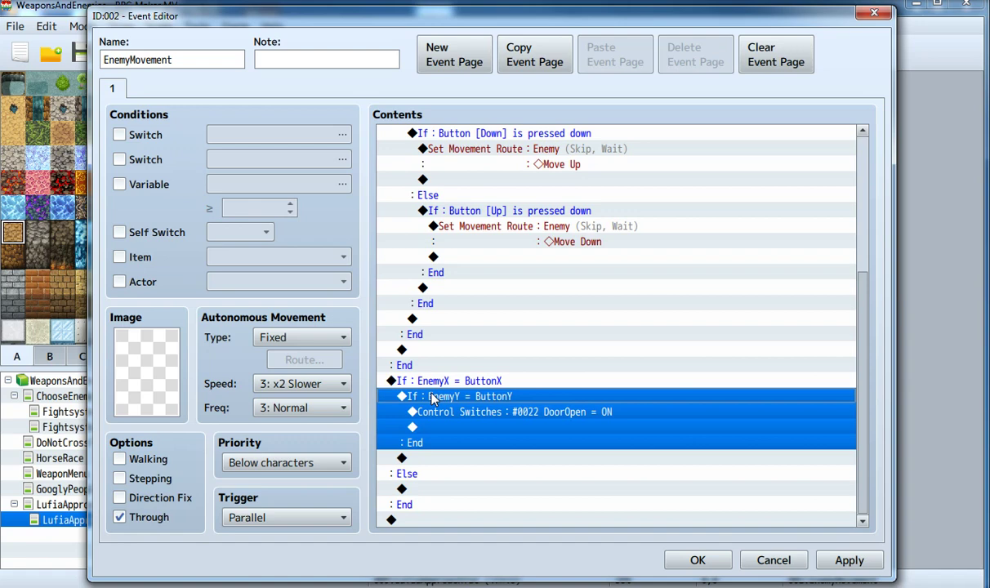
right_click(439, 397)
left_click(466, 422)
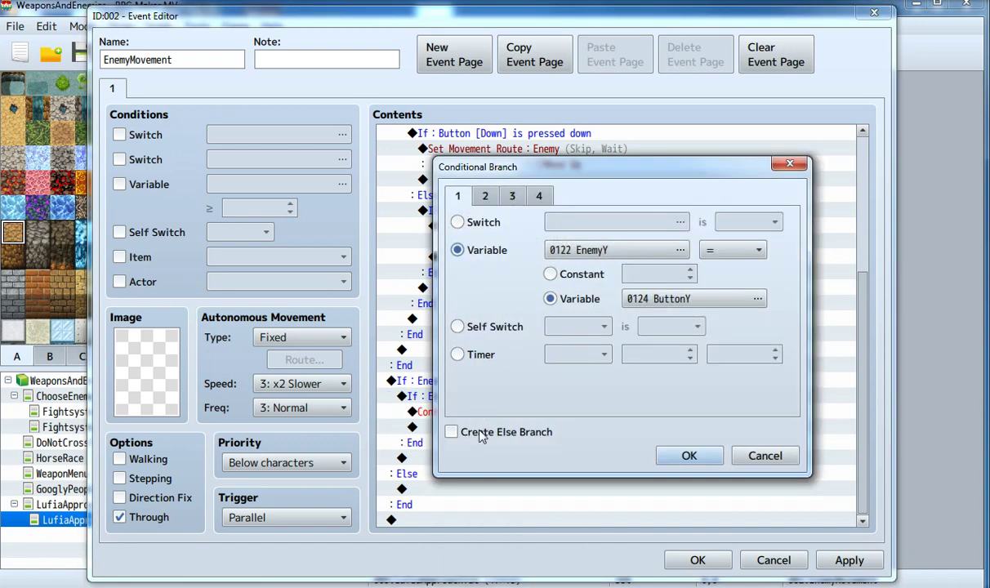
left_click(455, 431)
left_click(681, 456)
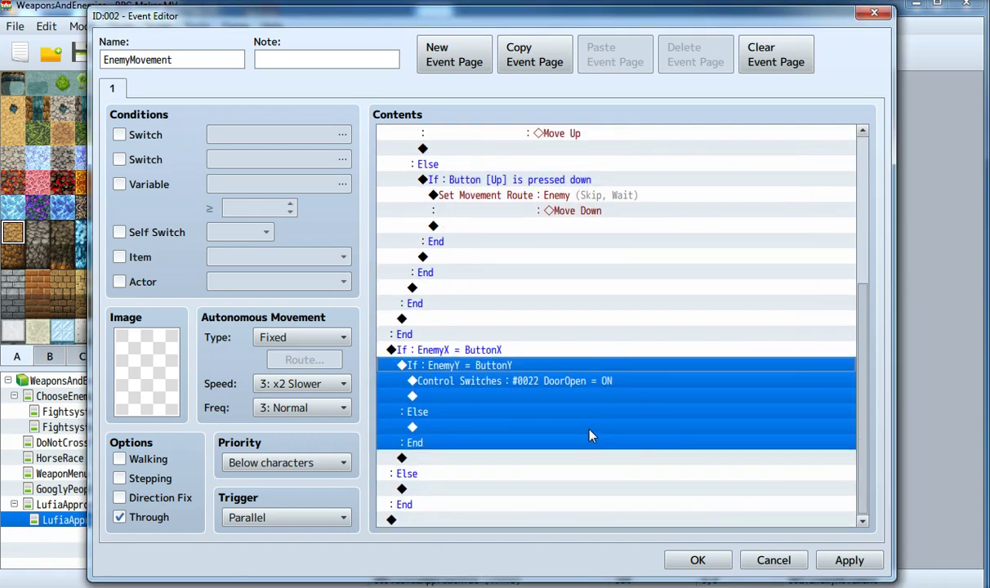
- Add Control Switches #0022 DoorOpen = OFF under the inner EnemyY Else
left_click(506, 412)
left_click(447, 384)
right_click(447, 384)
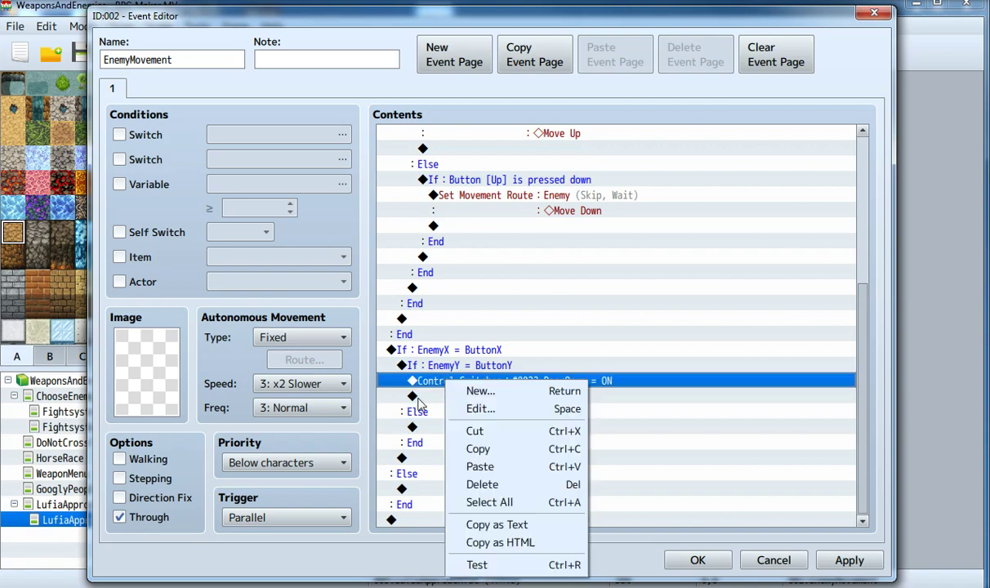
left_click(422, 428)
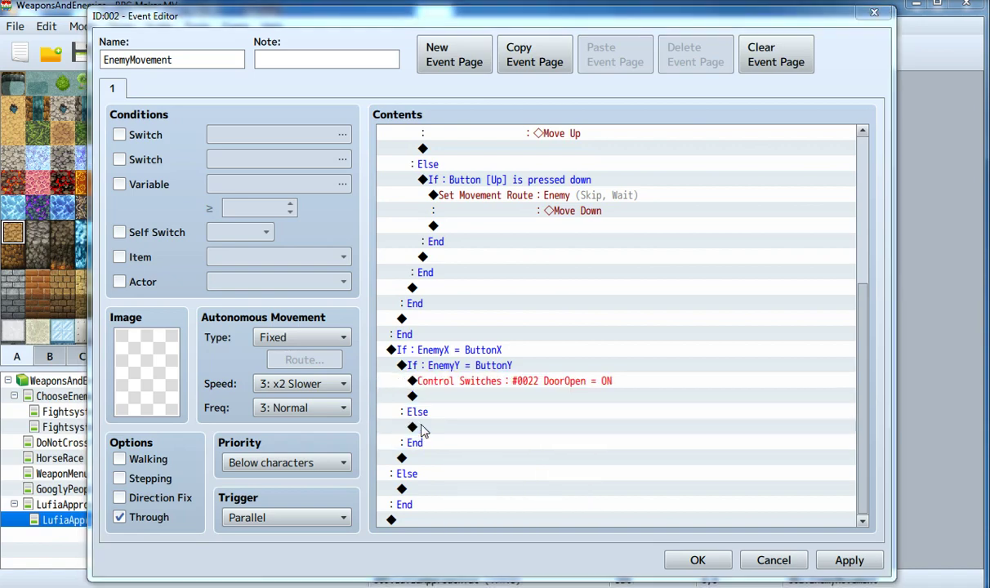
double_click(422, 428)
left_click(493, 269)
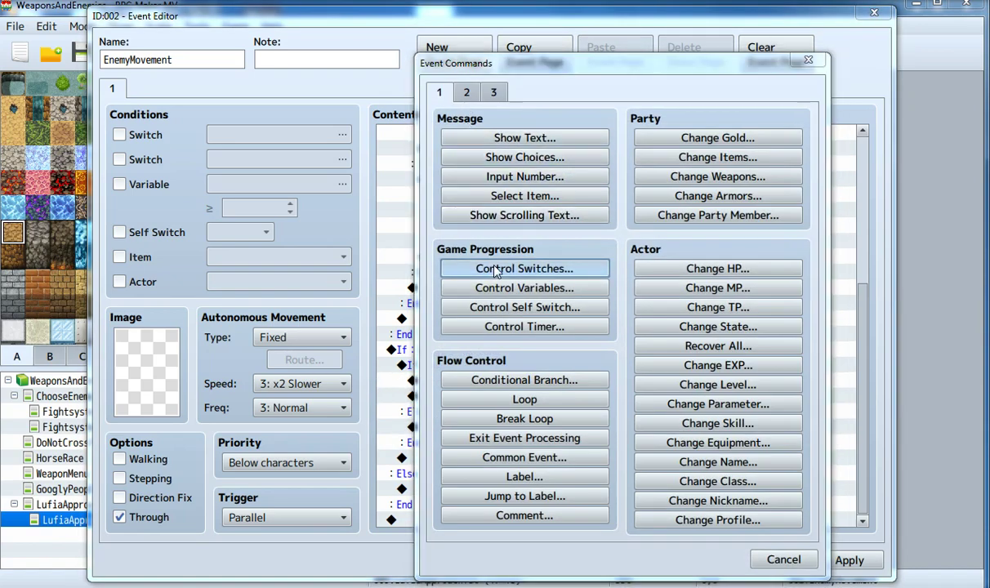
left_click(596, 360)
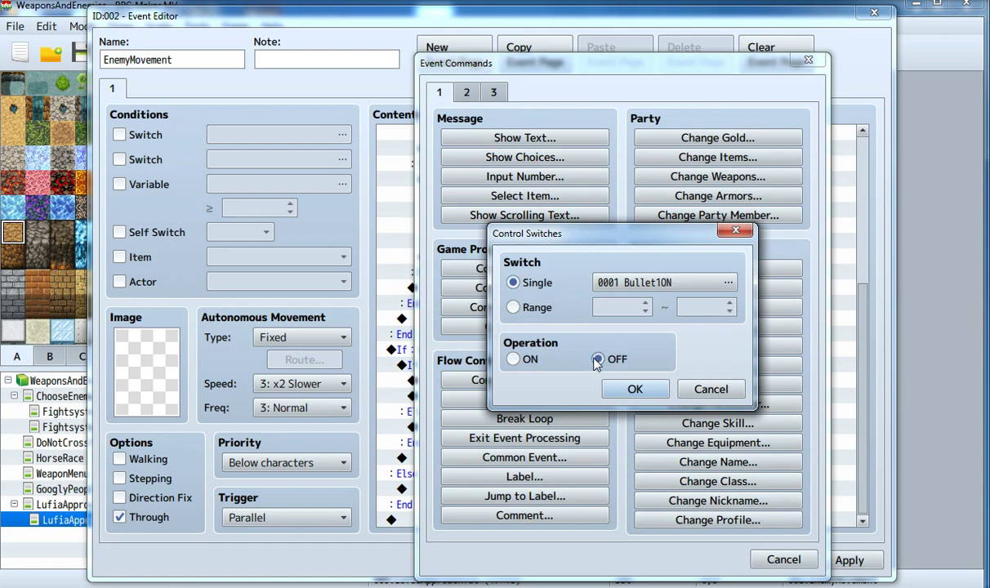
left_click(629, 282)
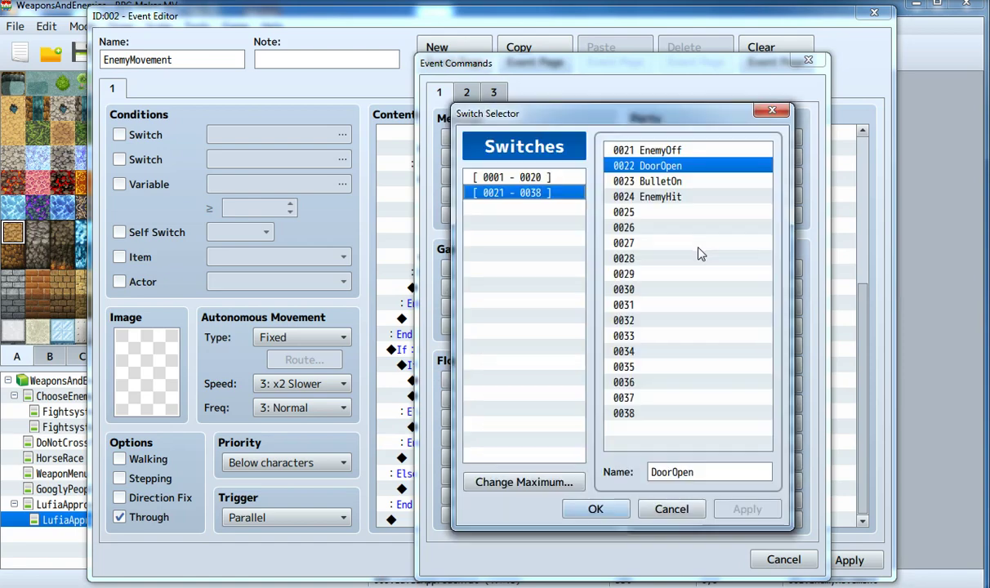
double_click(653, 167)
left_click(606, 371)
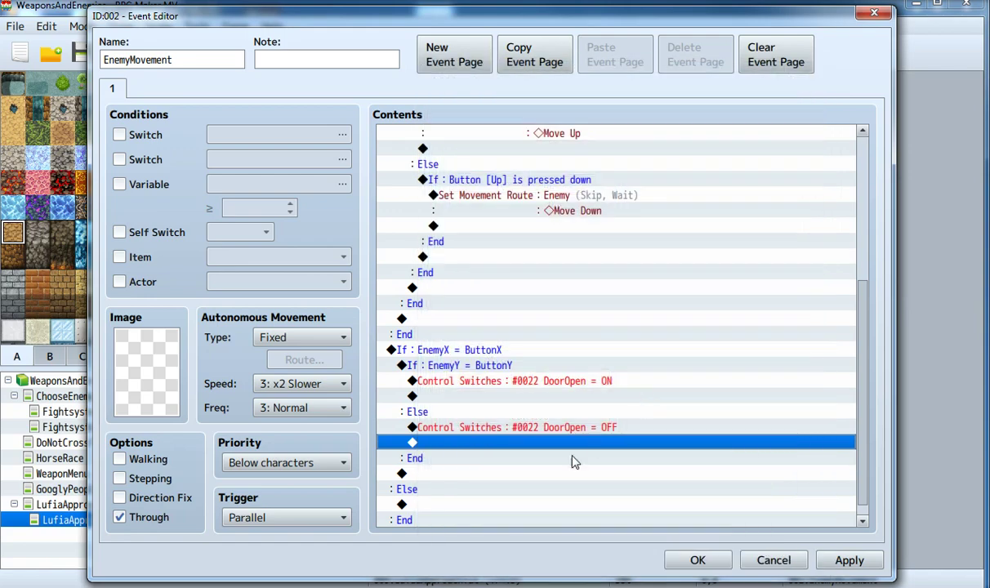
- Copy the DoorOpen = OFF command under the outer EnemyX Else and close the event
left_click(458, 350)
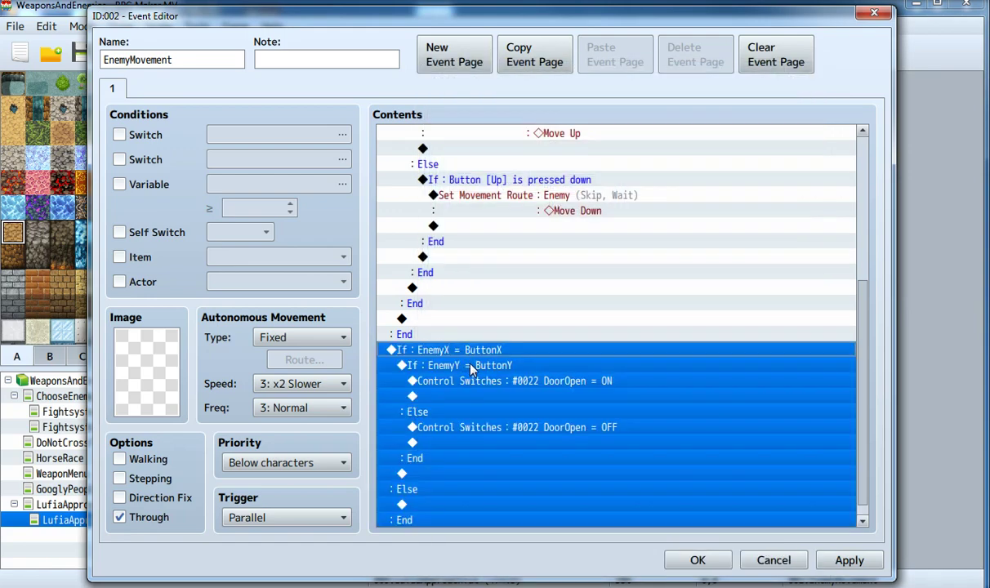
left_click(468, 432)
right_click(469, 431)
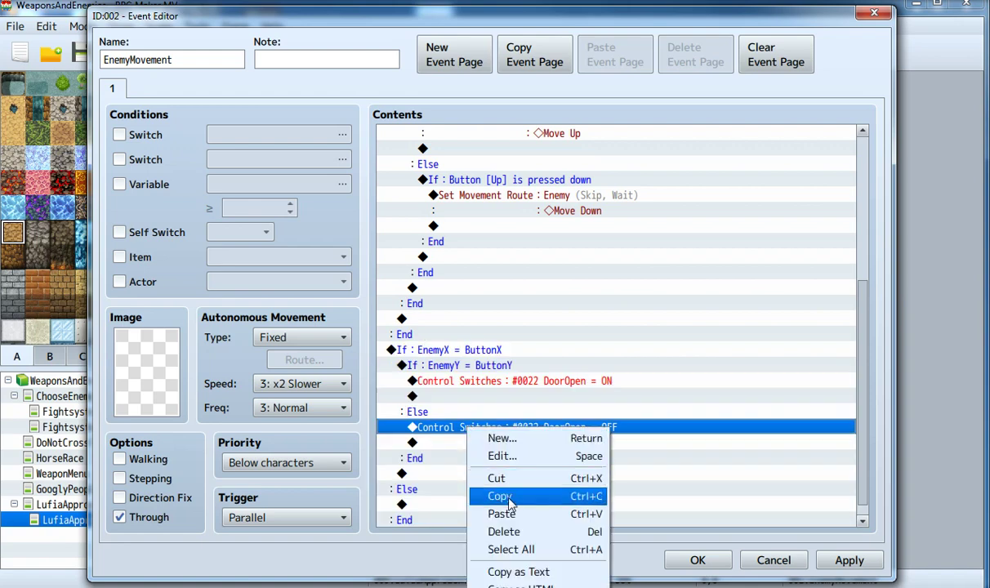
left_click(480, 492)
left_click(442, 506)
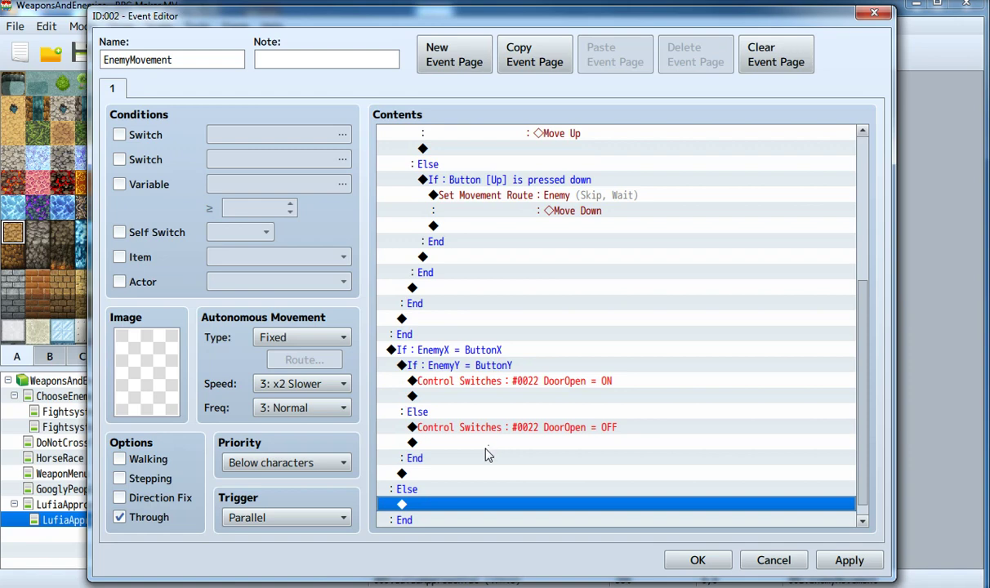
left_click(454, 426)
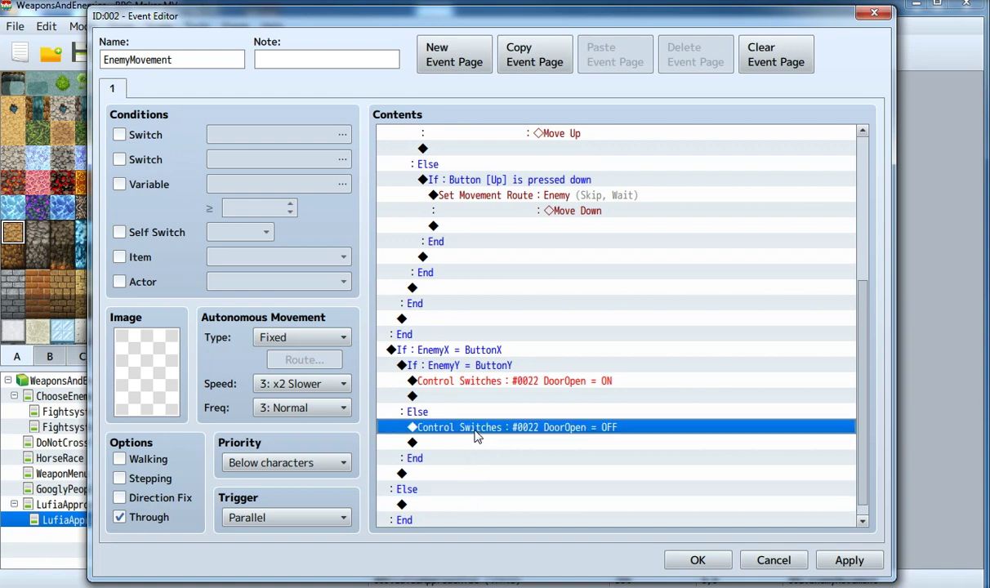
key("ctrl+c")
left_click(426, 504)
key("ctrl+v")
scroll(537, 470, "down", 1)
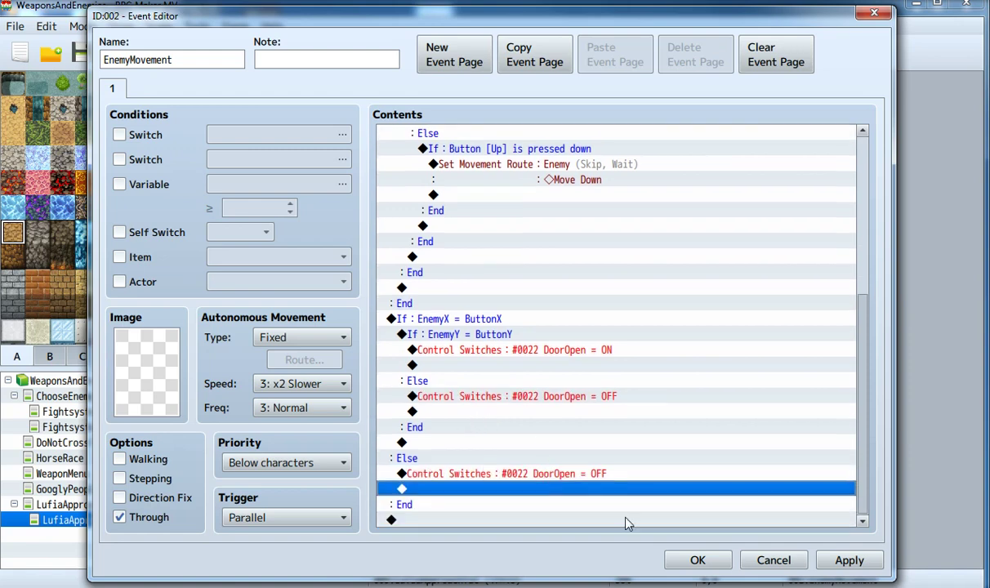
left_click(690, 560)
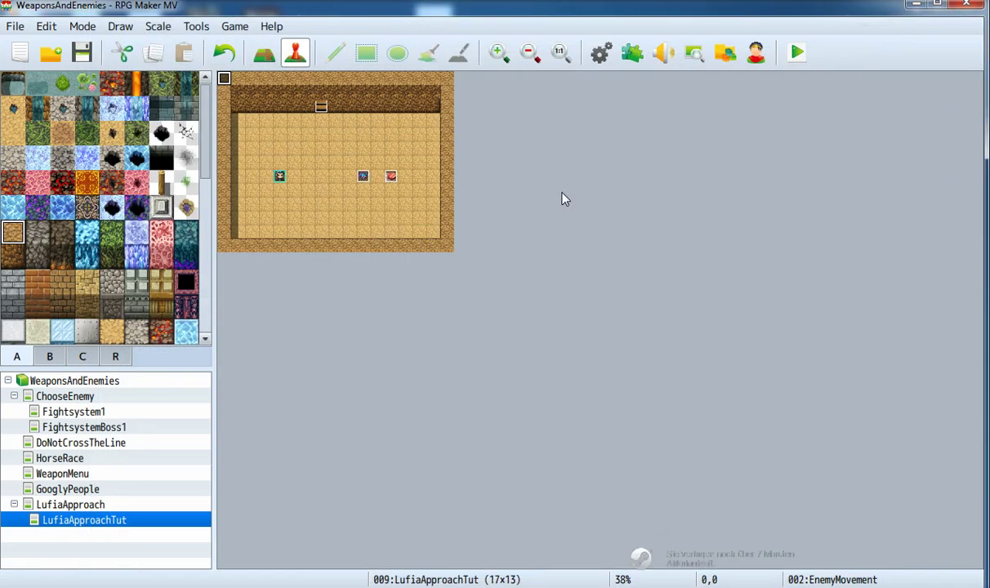
- Launch a Playtest, answering Yes to save changes
left_click(797, 52)
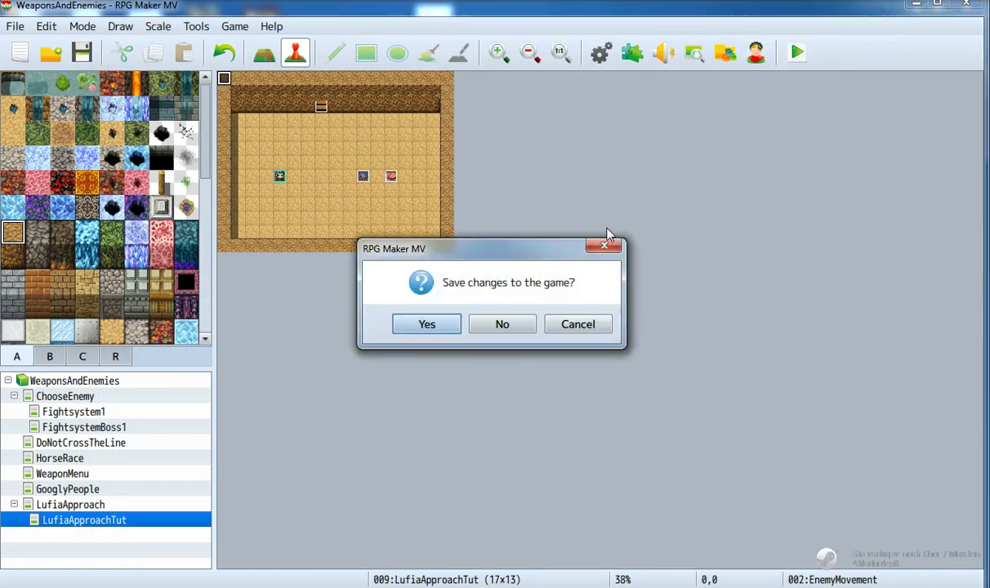
left_click(431, 325)
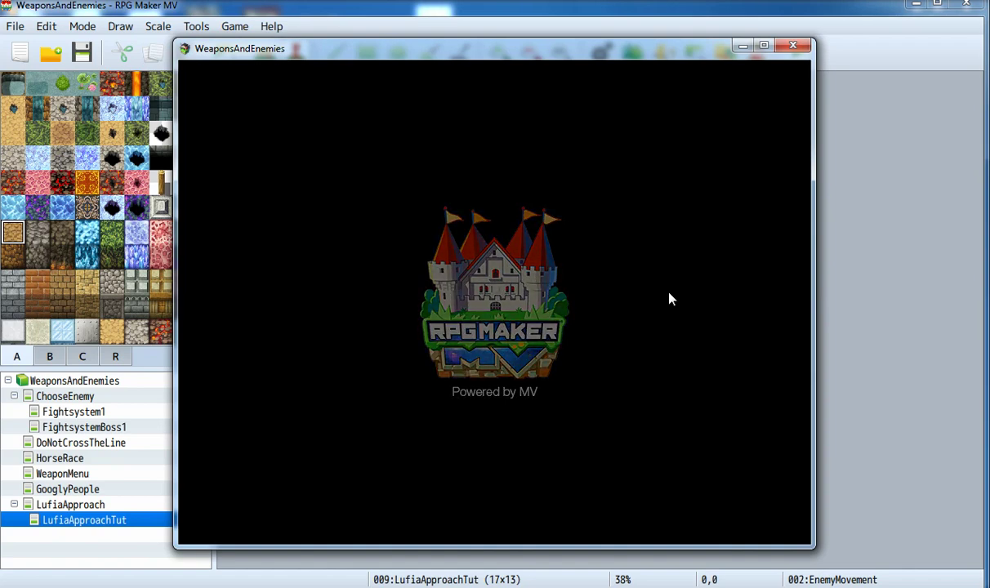
- Start a New Game and step the hero so the bat moves onto and off the button
key("Return")
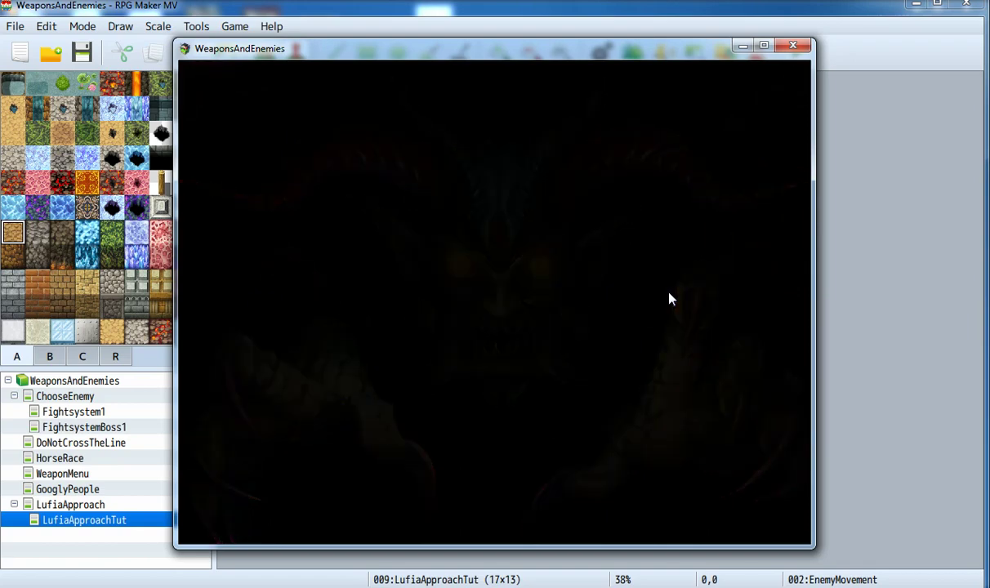
key("Left")
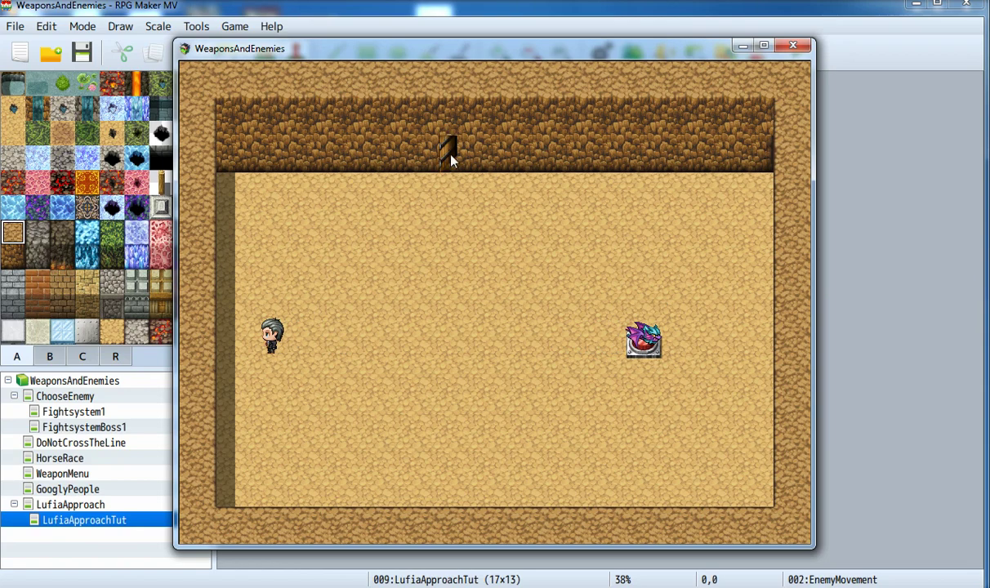
key("Right")
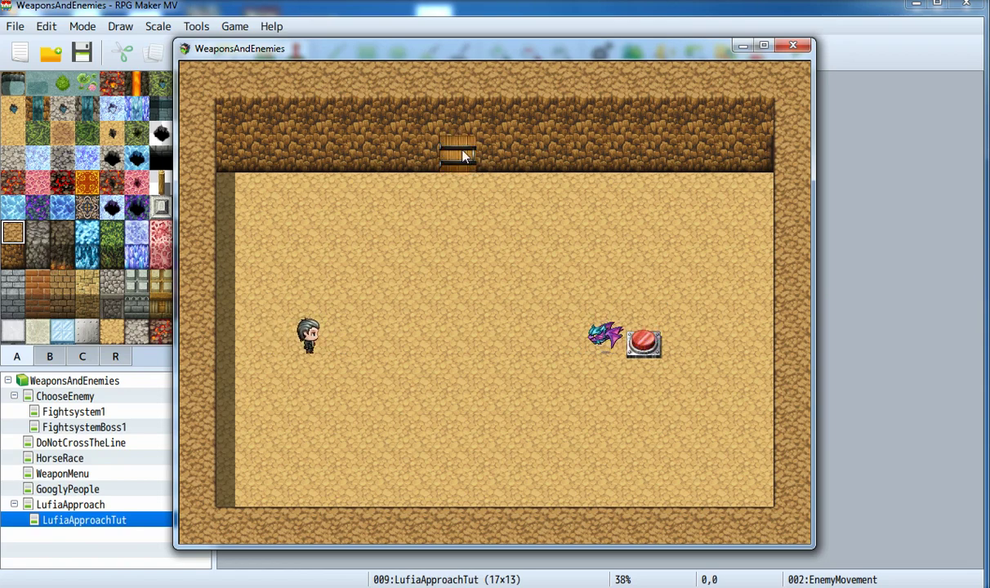
key("Left")
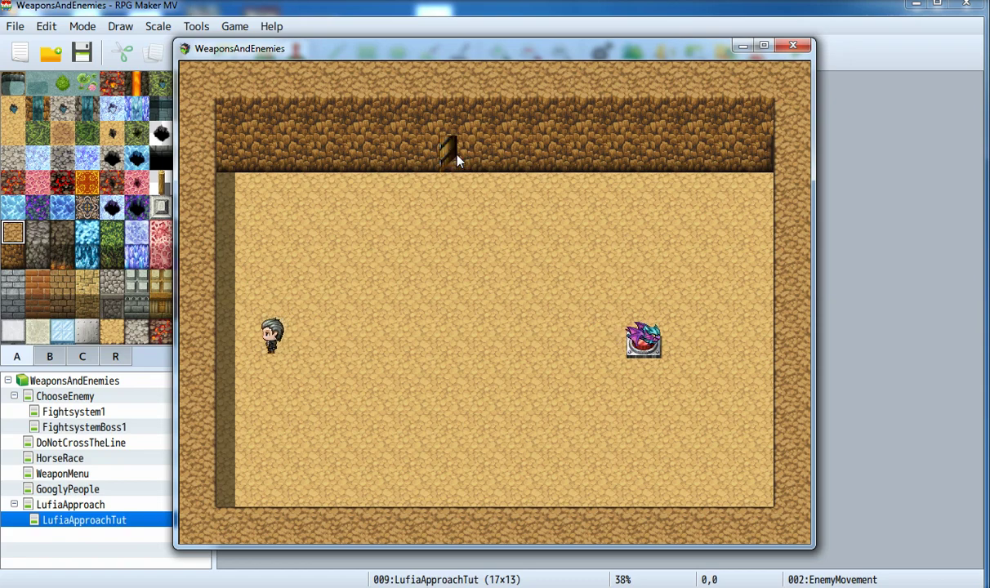
key("Down")
key("Up")
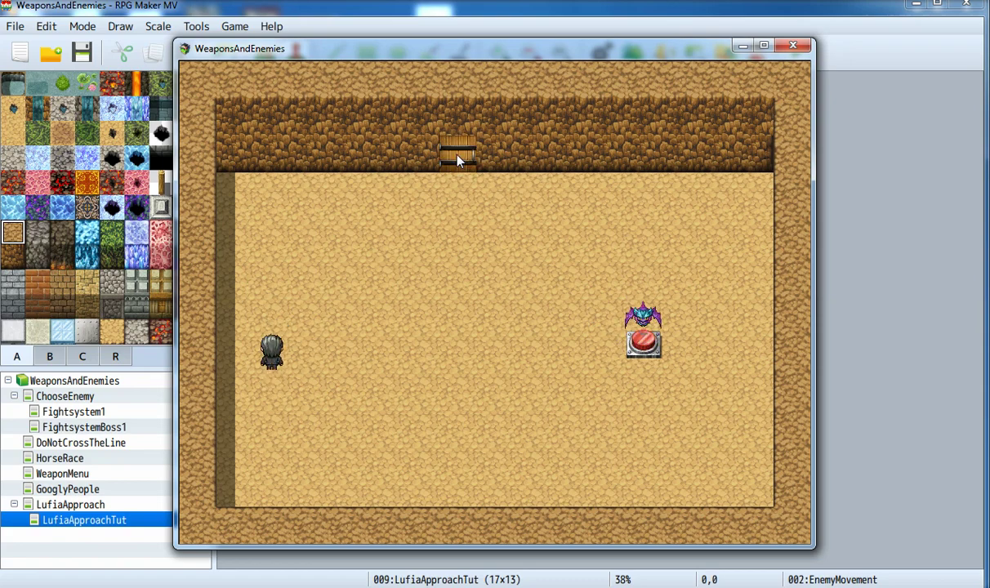
key("Left")
key("Right")
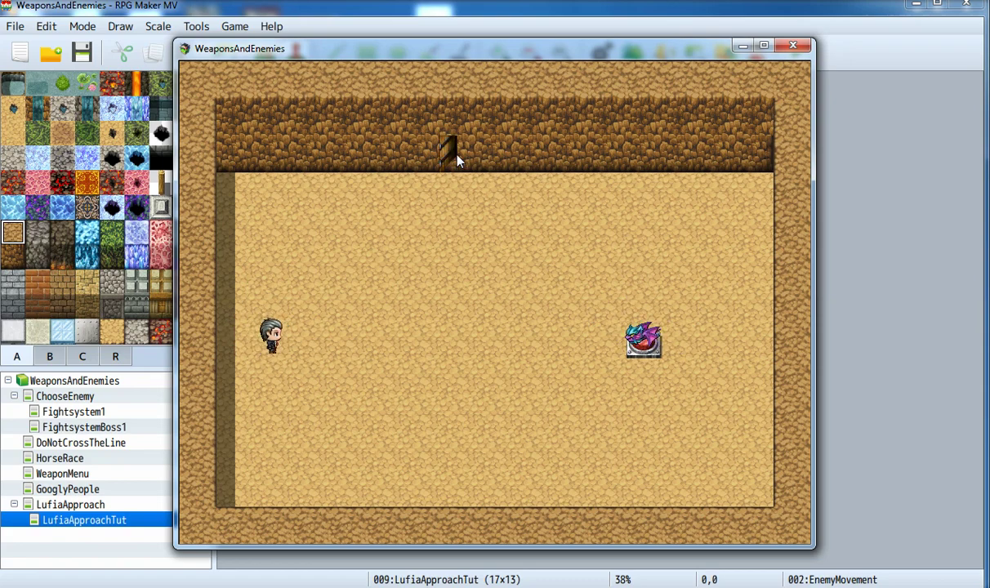
key("Right")
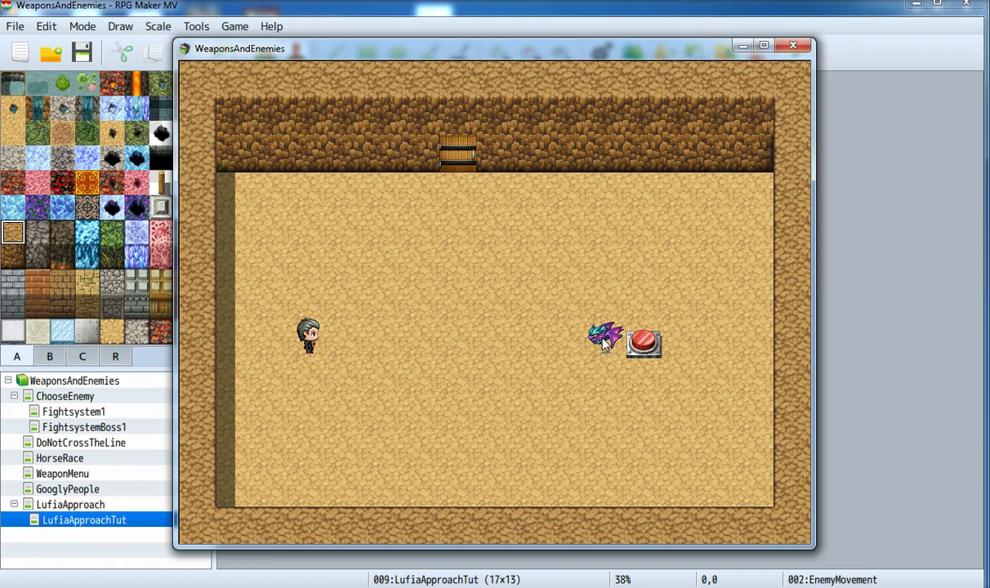
- Walk the hero across the room and up below the door to watch it open and close
key("Right")
key("Right")
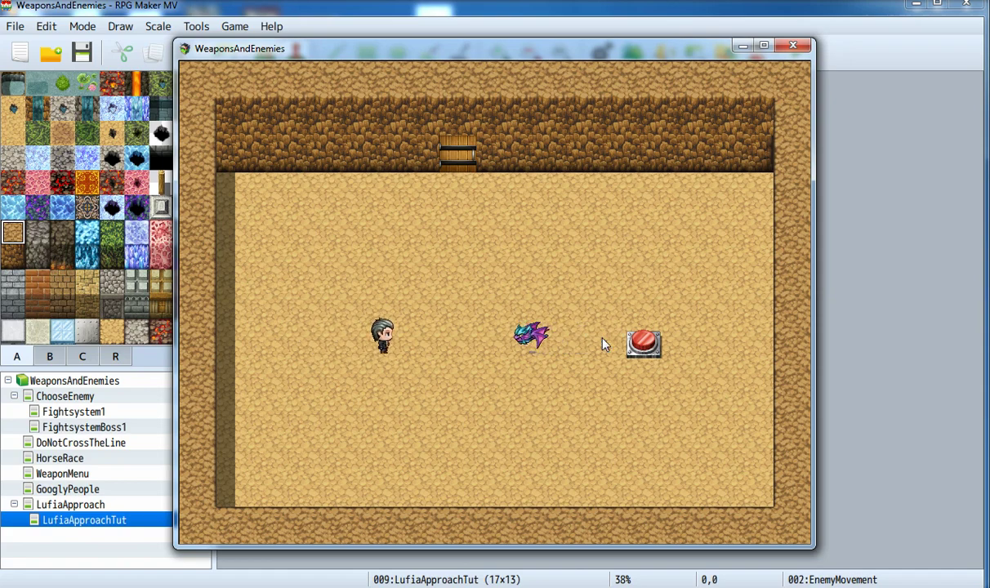
key("Right")
key("Left")
key("Left")
key("Left")
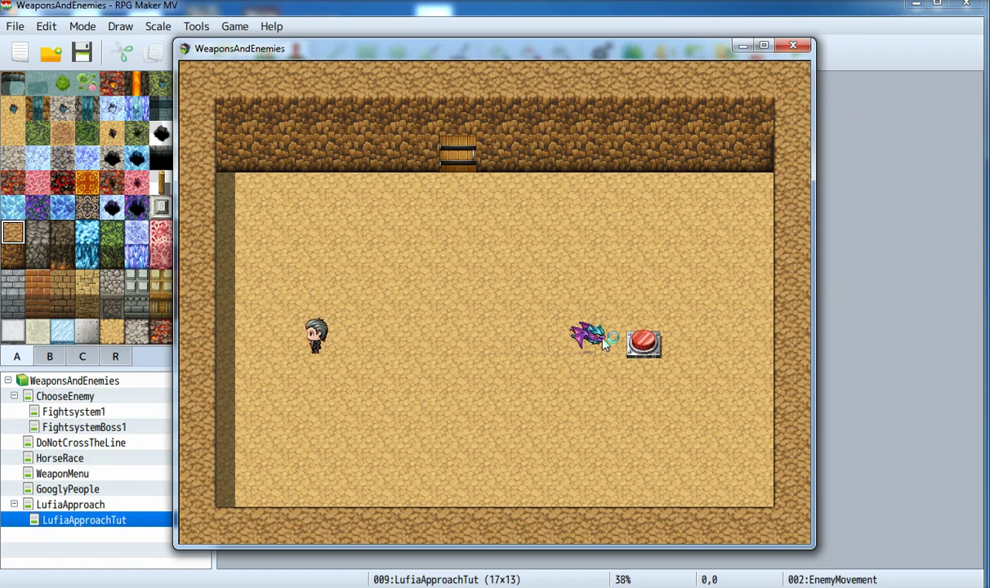
key("Left")
key("Left")
key("Right")
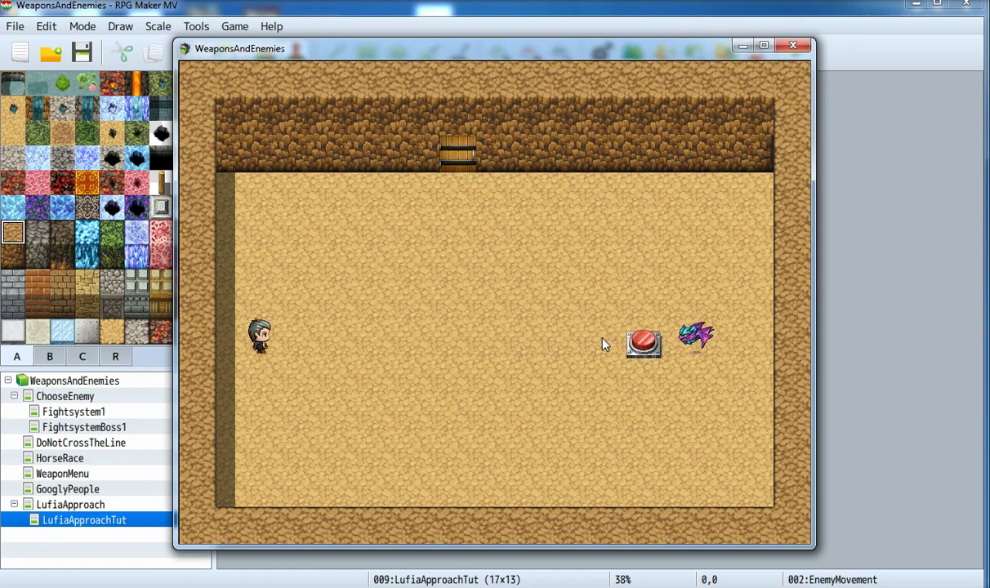
key("Right")
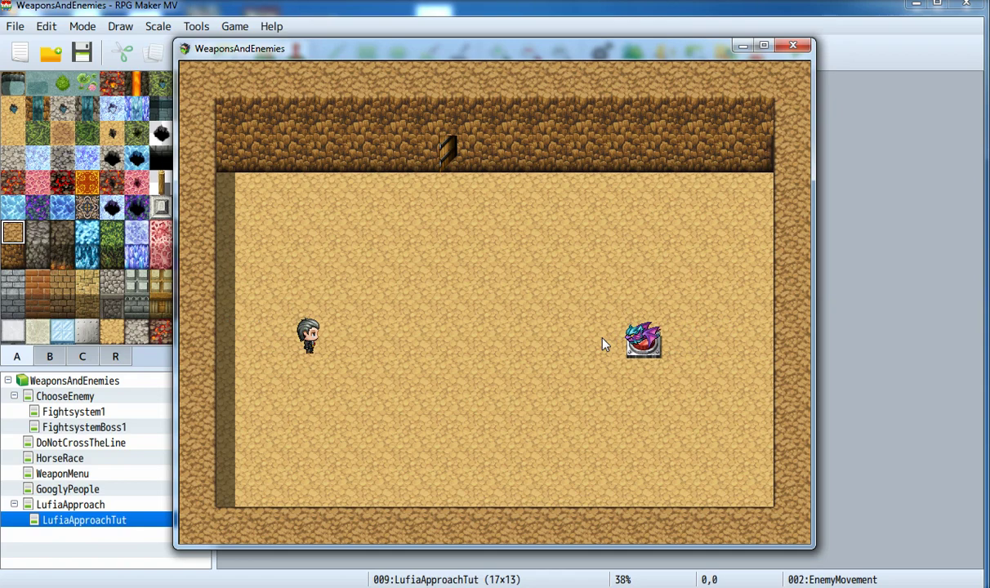
key("Right")
key("Right")
key("Right")
key("Right")
key("Up")
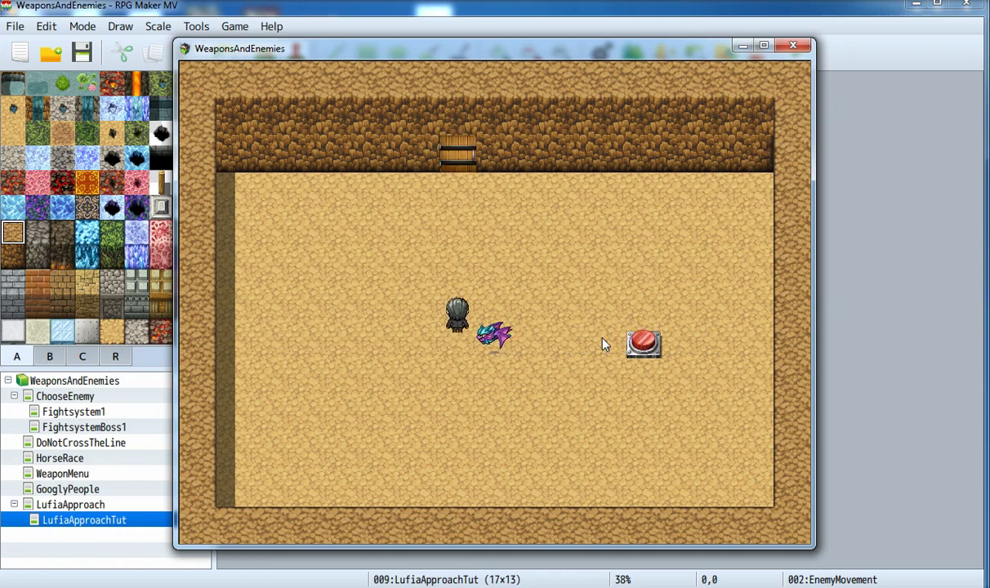
key("Up")
key("Up")
key("Up")
key("Down")
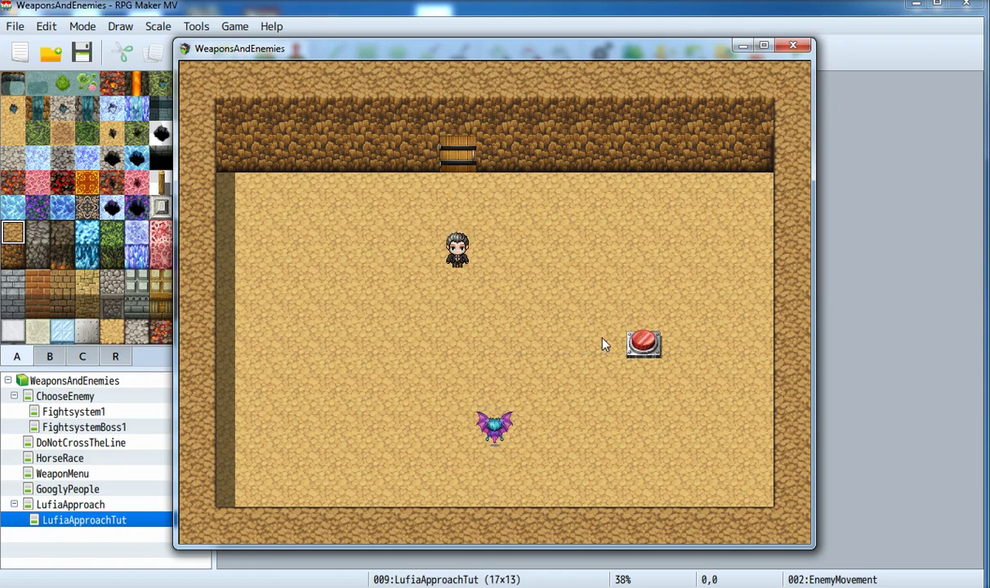
key("Up")
key("Up")
key("Down")
key("Down")
key("Down")
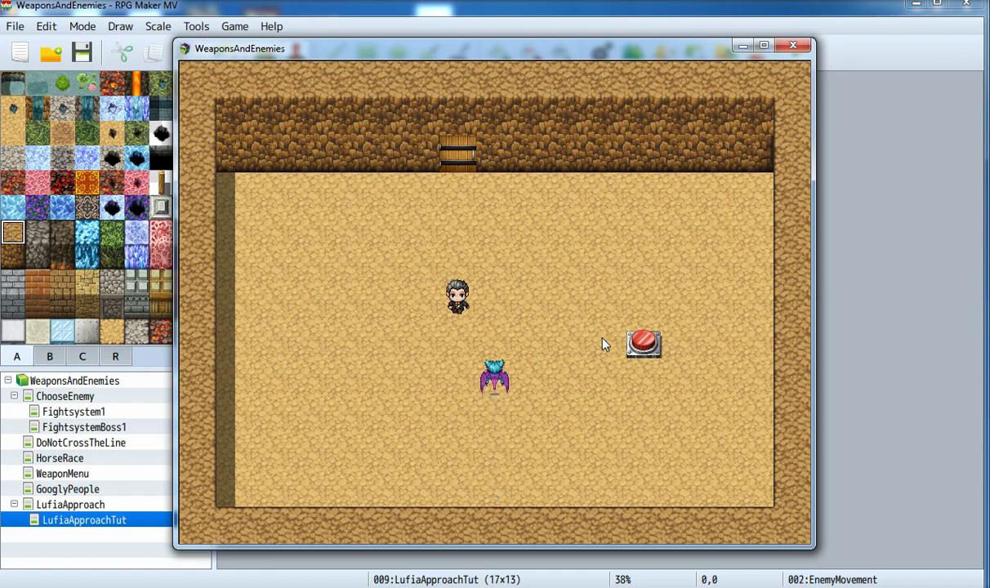
key("Up")
key("Up")
key("Up")
key("Down")
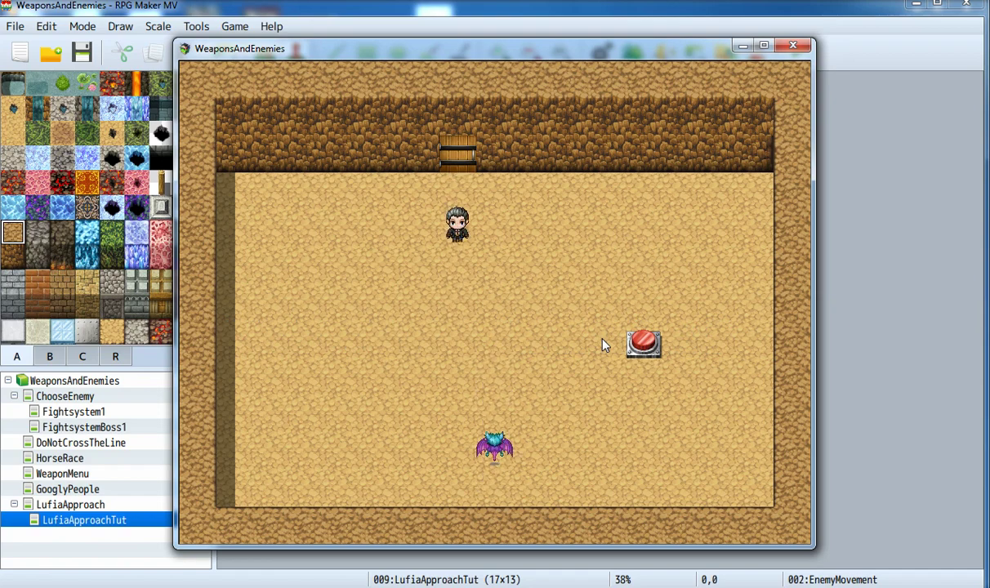